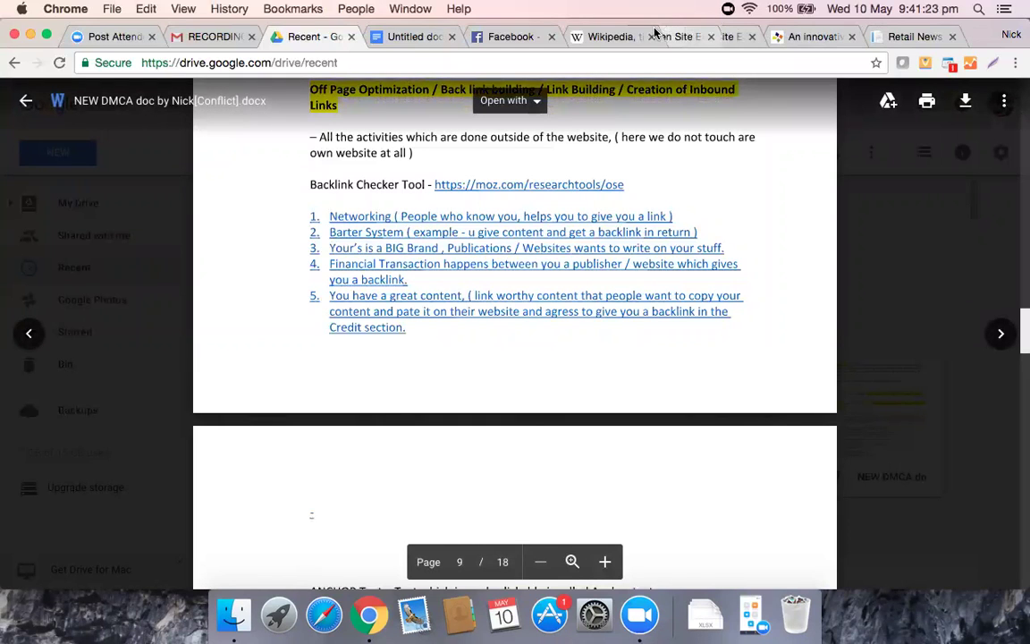
Look at the Moz Open Site Explorer page, and read the anchor text and No Follow Tag notes in the DMCA document.
{"action": "left_click", "coordinate": [693, 36]}
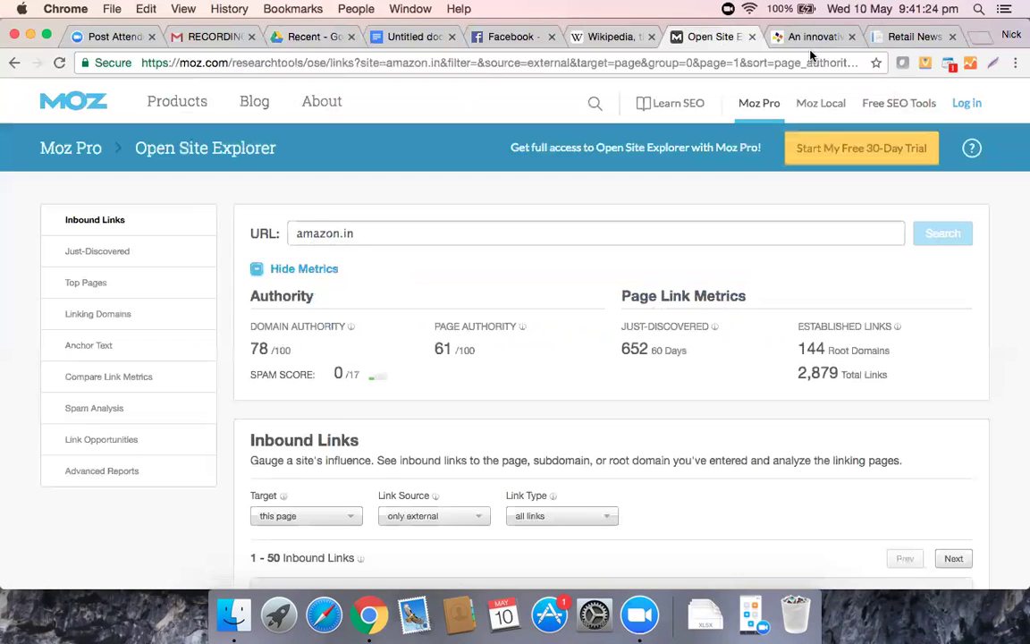
{"action": "left_click", "coordinate": [328, 38]}
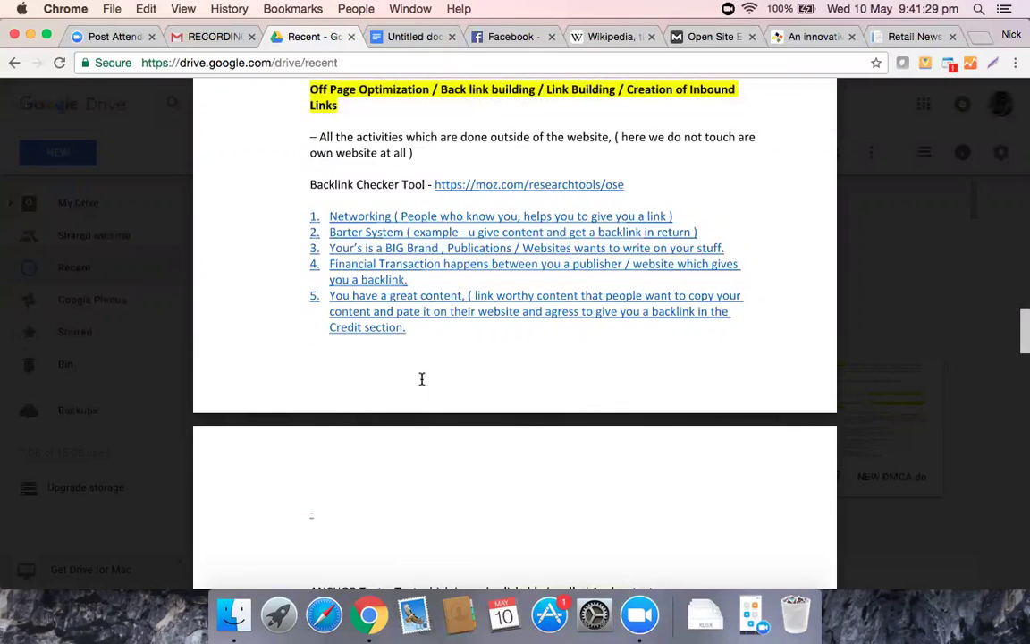
{"action": "scroll", "coordinate": [511, 329], "scroll_direction": "down", "scroll_amount": 10}
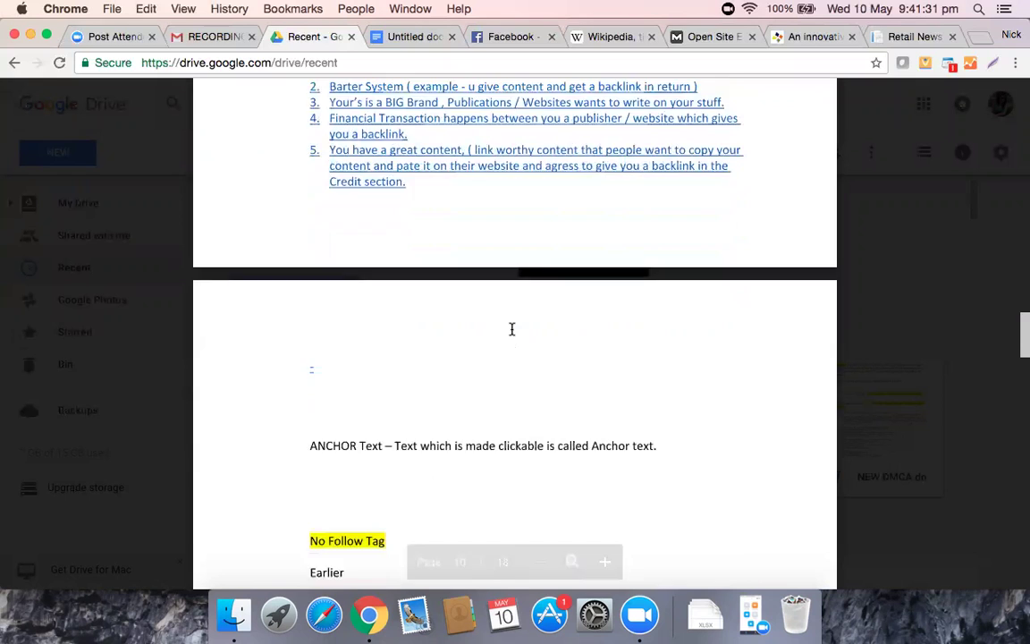
{"action": "scroll", "coordinate": [511, 329], "scroll_direction": "down", "scroll_amount": 1}
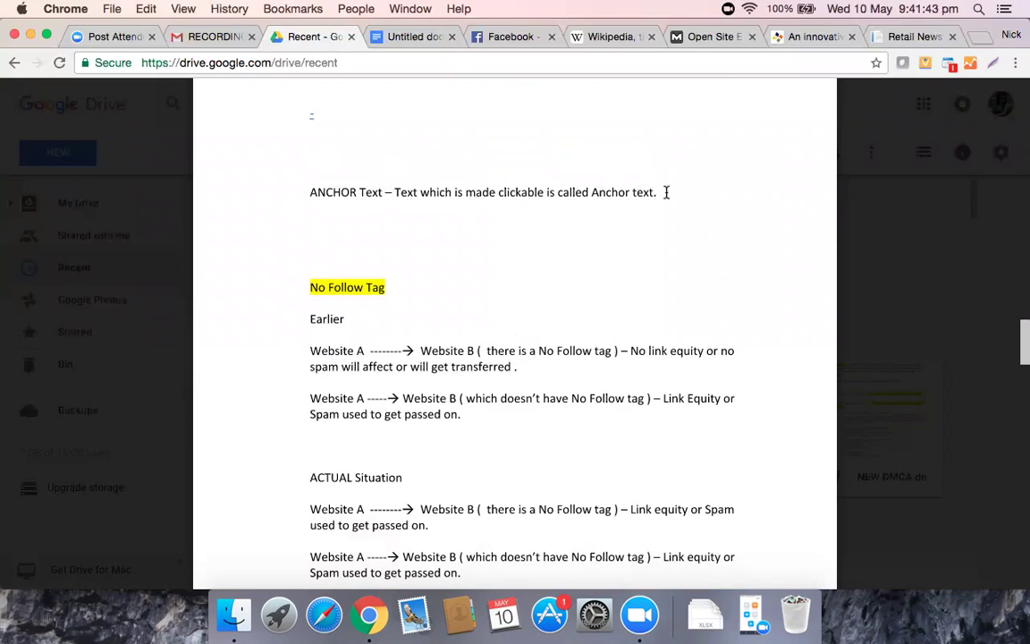
{"action": "mouse_move", "coordinate": [444, 170]}
{"action": "scroll", "coordinate": [399, 300], "scroll_direction": "down", "scroll_amount": 3}
{"action": "scroll", "coordinate": [398, 299], "scroll_direction": "up", "scroll_amount": 3}
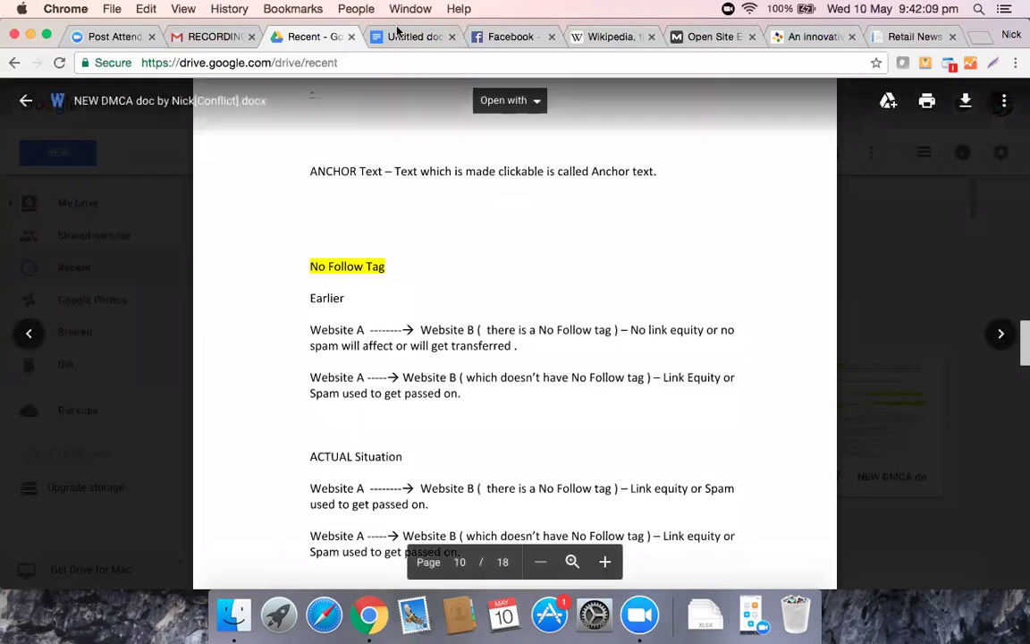
In the Untitled document, add an empty sub-item under "No Follow: Off Page - Link Building (Off Page)" in the Meta Robot list.
{"action": "key", "text": "ctrl+Tab"}
{"action": "scroll", "coordinate": [341, 476], "scroll_direction": "down", "scroll_amount": 10}
{"action": "left_click", "coordinate": [294, 340]}
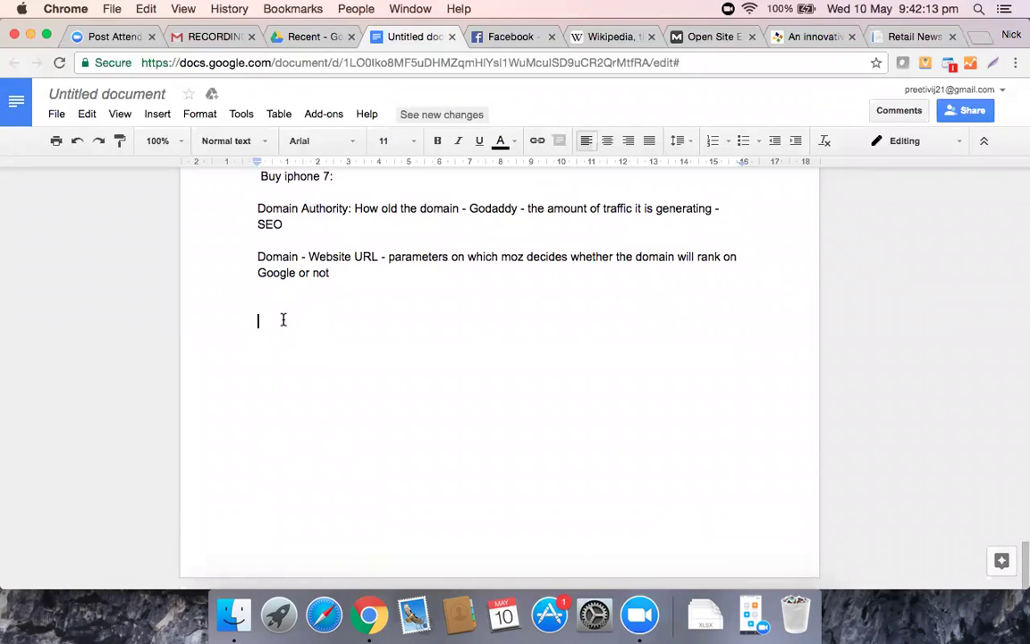
{"action": "scroll", "coordinate": [282, 319], "scroll_direction": "up", "scroll_amount": 20}
{"action": "scroll", "coordinate": [282, 320], "scroll_direction": "down", "scroll_amount": 4}
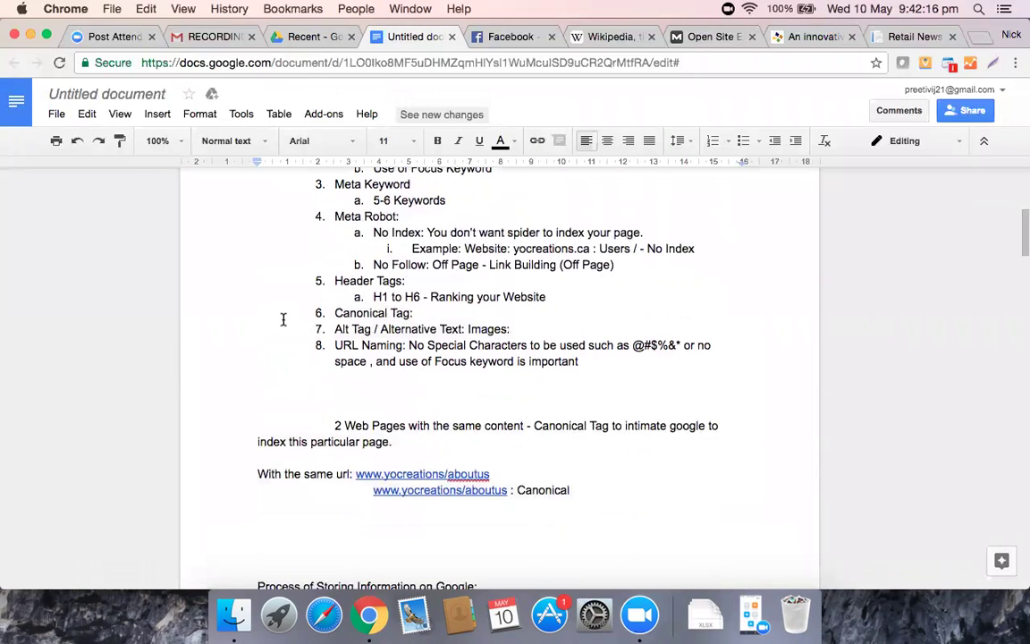
{"action": "scroll", "coordinate": [283, 319], "scroll_direction": "down", "scroll_amount": 2}
{"action": "scroll", "coordinate": [283, 320], "scroll_direction": "up", "scroll_amount": 6}
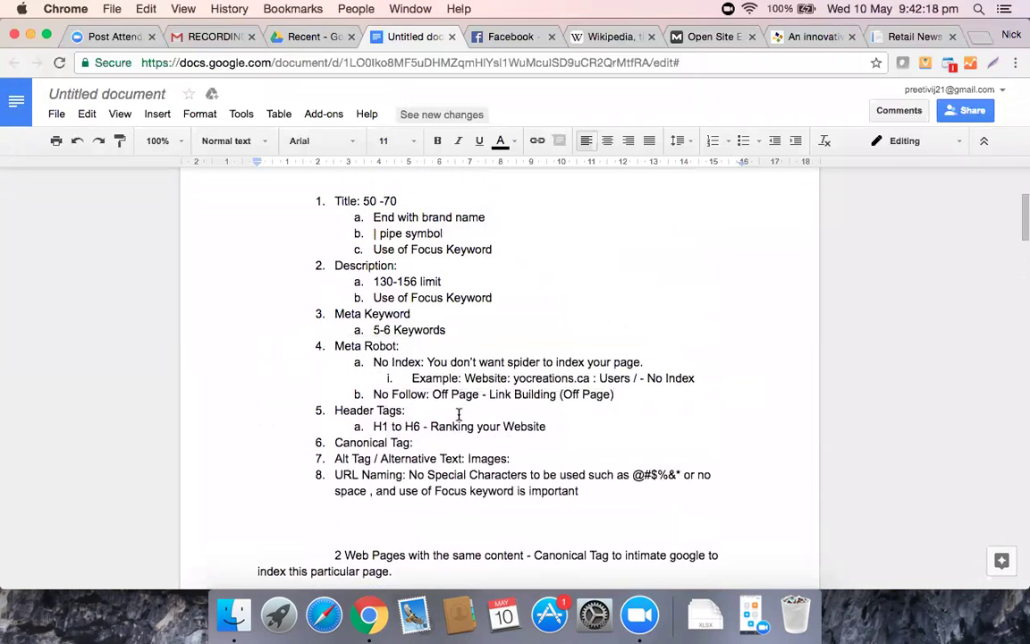
{"action": "left_click", "coordinate": [626, 437]}
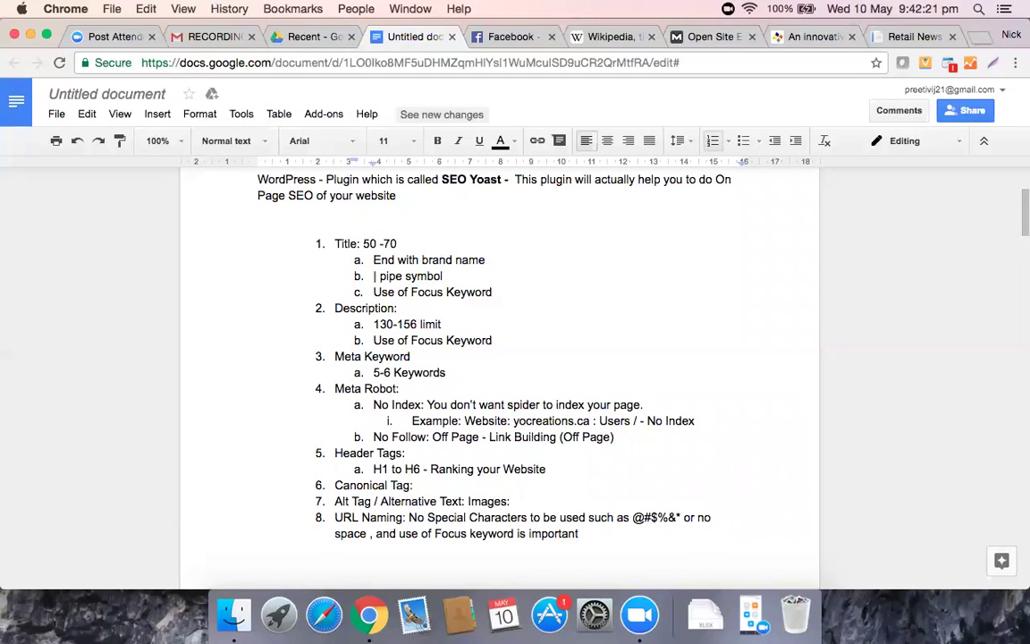
{"action": "key", "text": "Return"}
{"action": "key", "text": "Tab"}
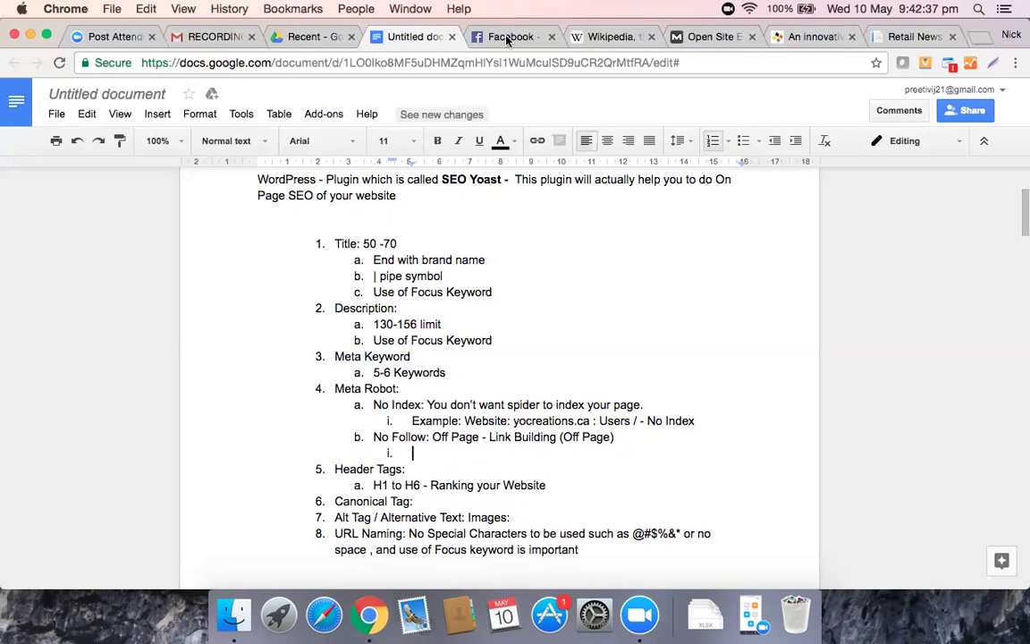
View the Wikipedia main page, and examine the "Earlier" and "ACTUAL Situation" notes on the No Follow tag in the DMCA document.
{"action": "left_click", "coordinate": [578, 39]}
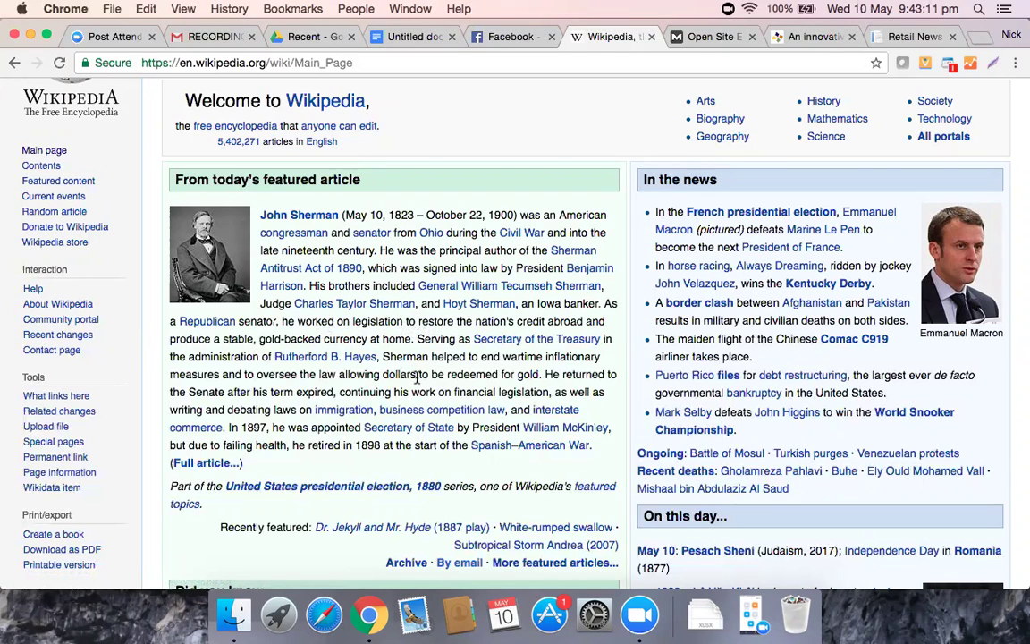
{"action": "left_click", "coordinate": [394, 38]}
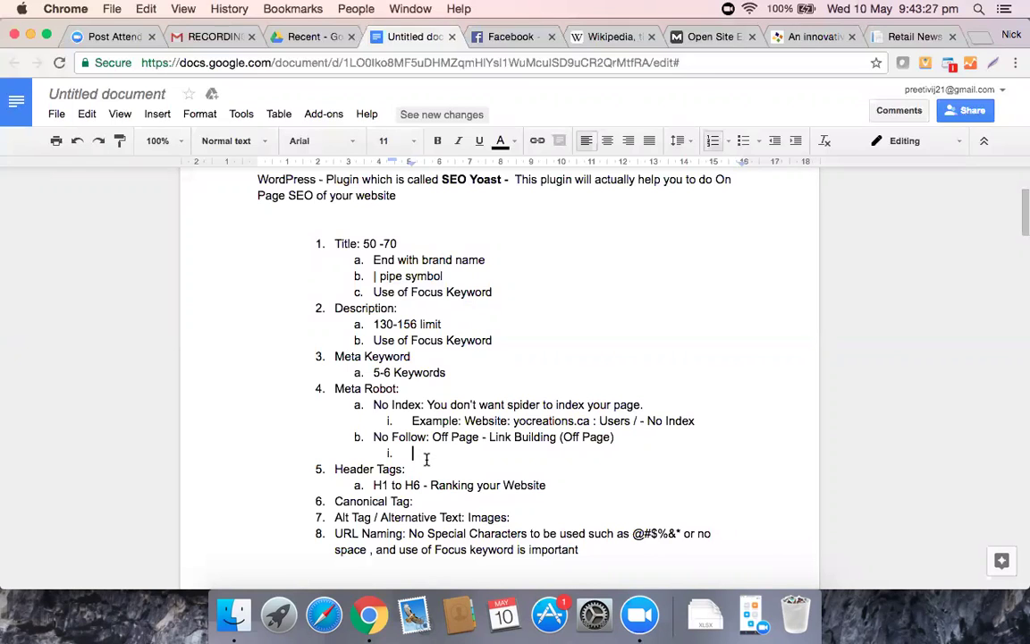
{"action": "left_click", "coordinate": [299, 40]}
{"action": "scroll", "coordinate": [410, 353], "scroll_direction": "up", "scroll_amount": 1}
{"action": "scroll", "coordinate": [409, 355], "scroll_direction": "up", "scroll_amount": 1}
{"action": "scroll", "coordinate": [410, 352], "scroll_direction": "down", "scroll_amount": 2}
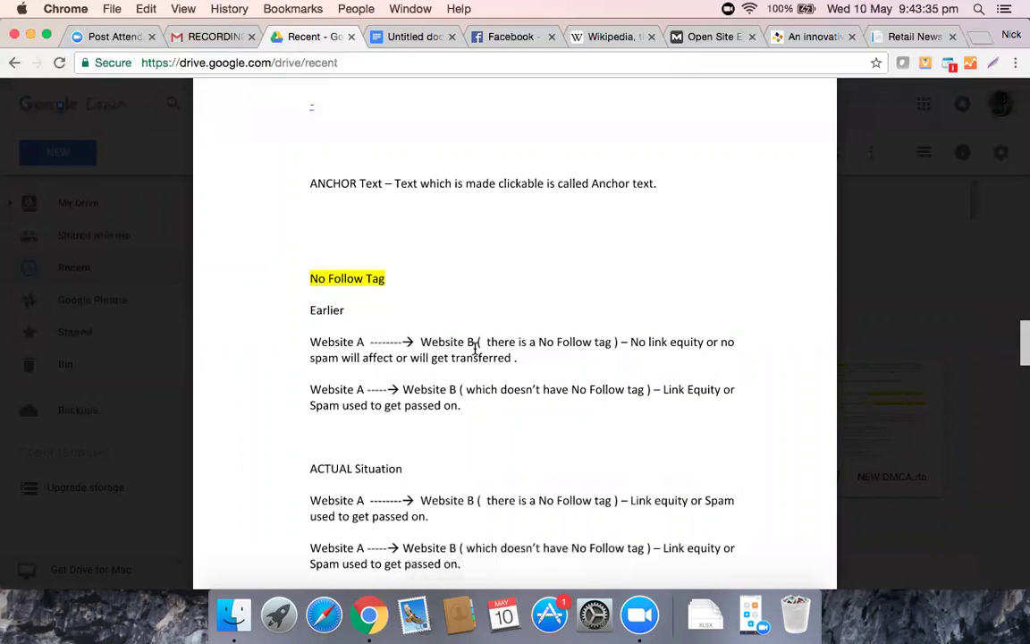
{"action": "scroll", "coordinate": [474, 347], "scroll_direction": "up", "scroll_amount": 1}
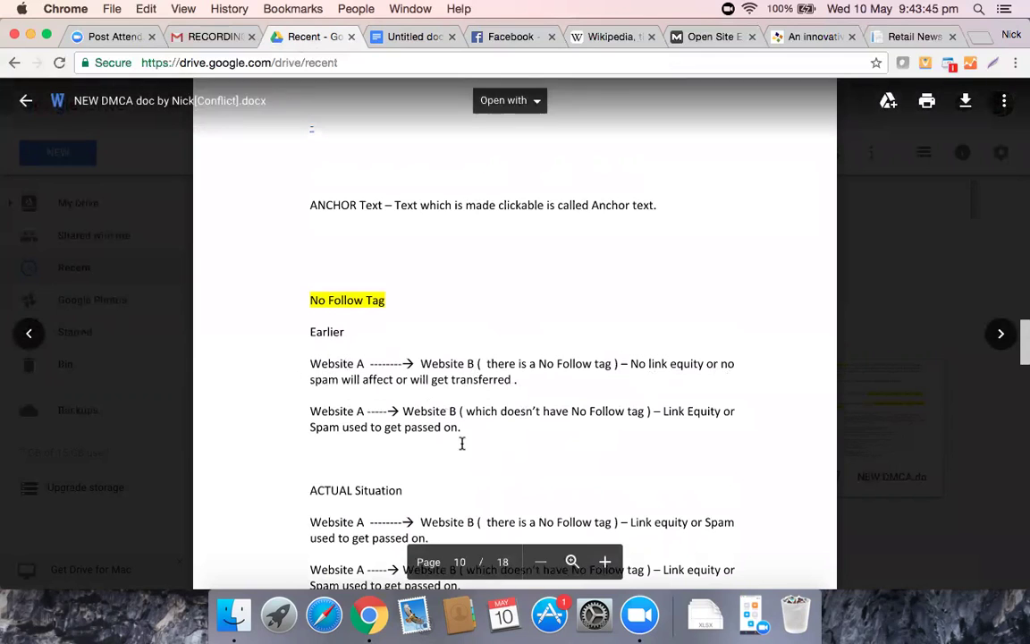
{"action": "scroll", "coordinate": [463, 443], "scroll_direction": "down", "scroll_amount": 4}
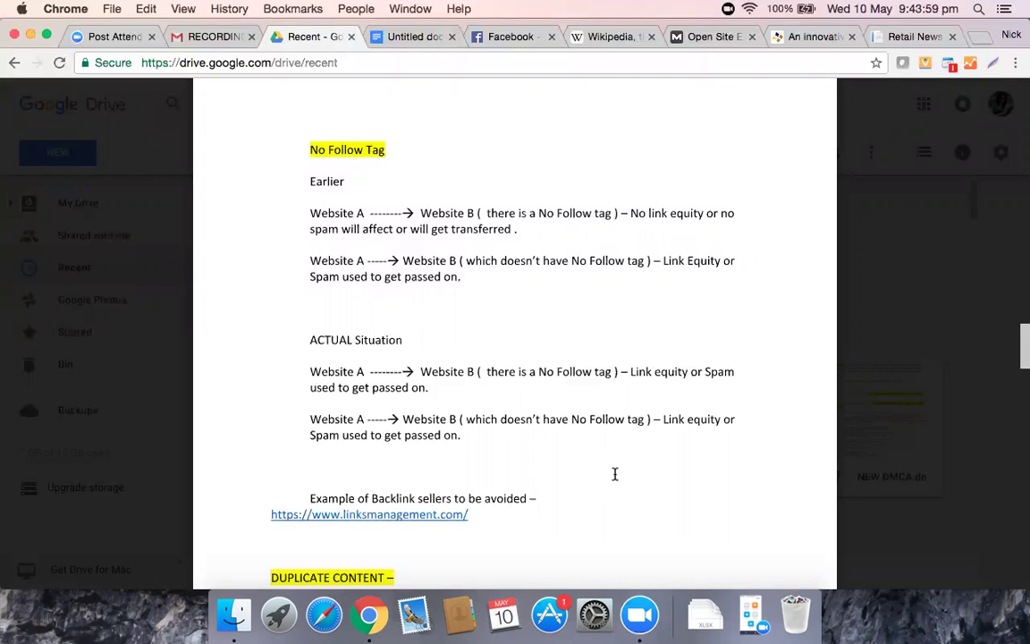
{"action": "scroll", "coordinate": [614, 474], "scroll_direction": "up", "scroll_amount": 4}
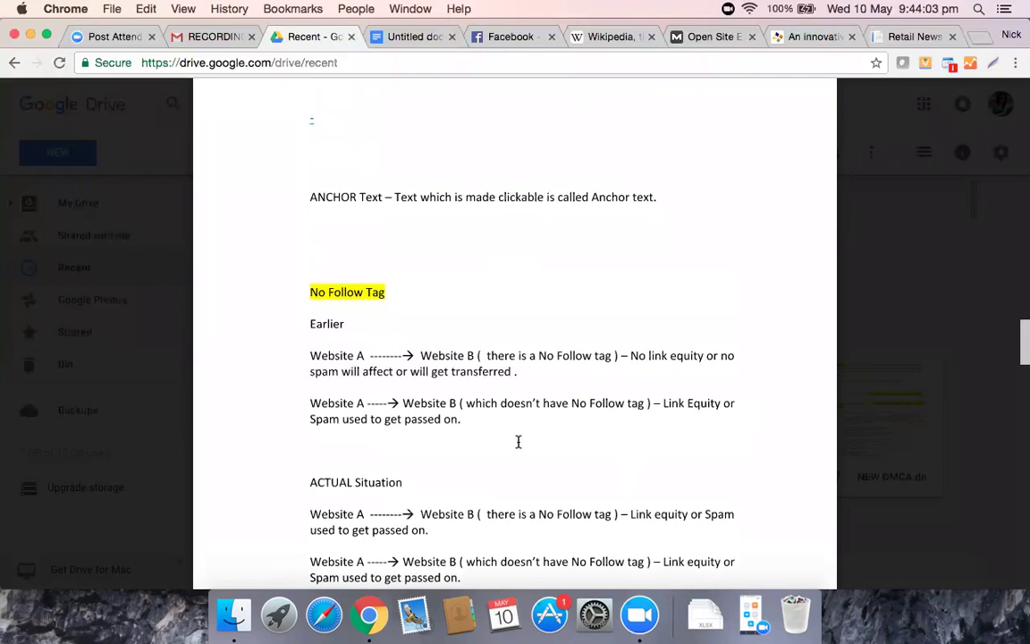
{"action": "mouse_move", "coordinate": [410, 444]}
{"action": "scroll", "coordinate": [547, 446], "scroll_direction": "down", "scroll_amount": 3}
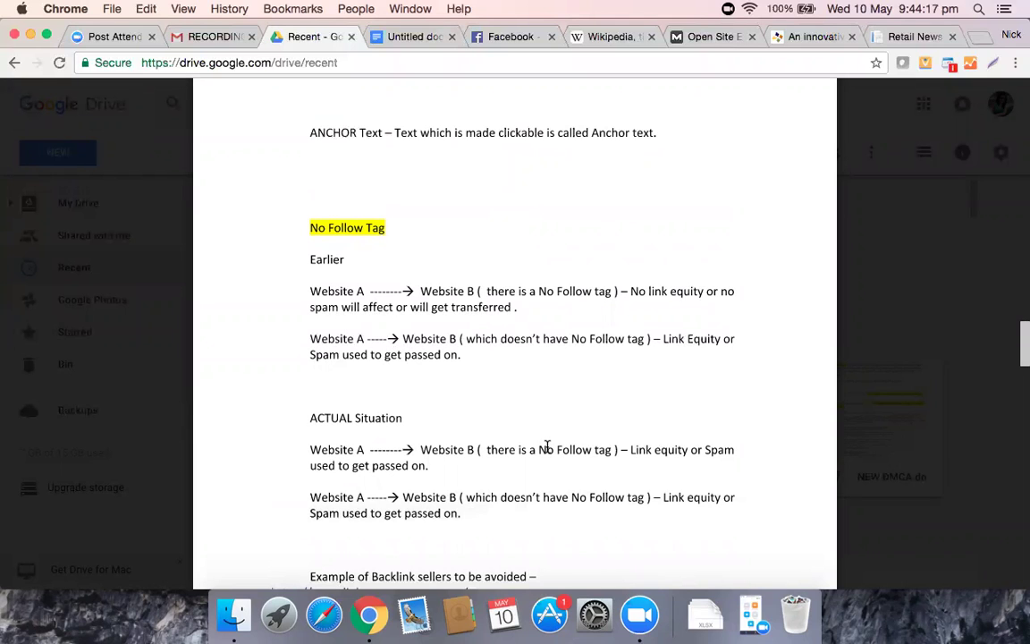
{"action": "scroll", "coordinate": [547, 446], "scroll_direction": "up", "scroll_amount": 3}
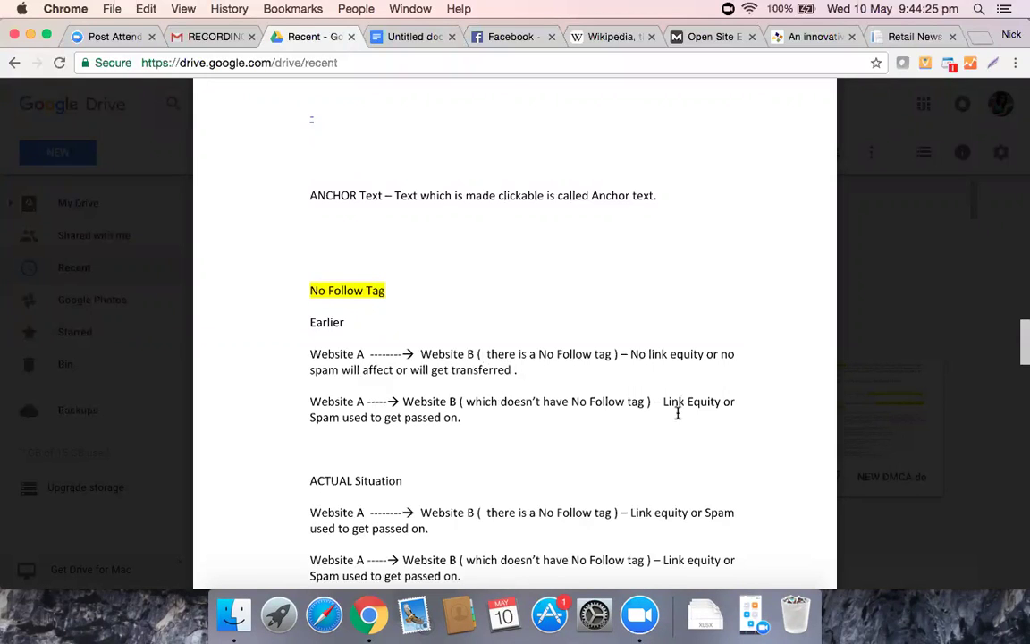
{"action": "scroll", "coordinate": [676, 412], "scroll_direction": "up", "scroll_amount": 3}
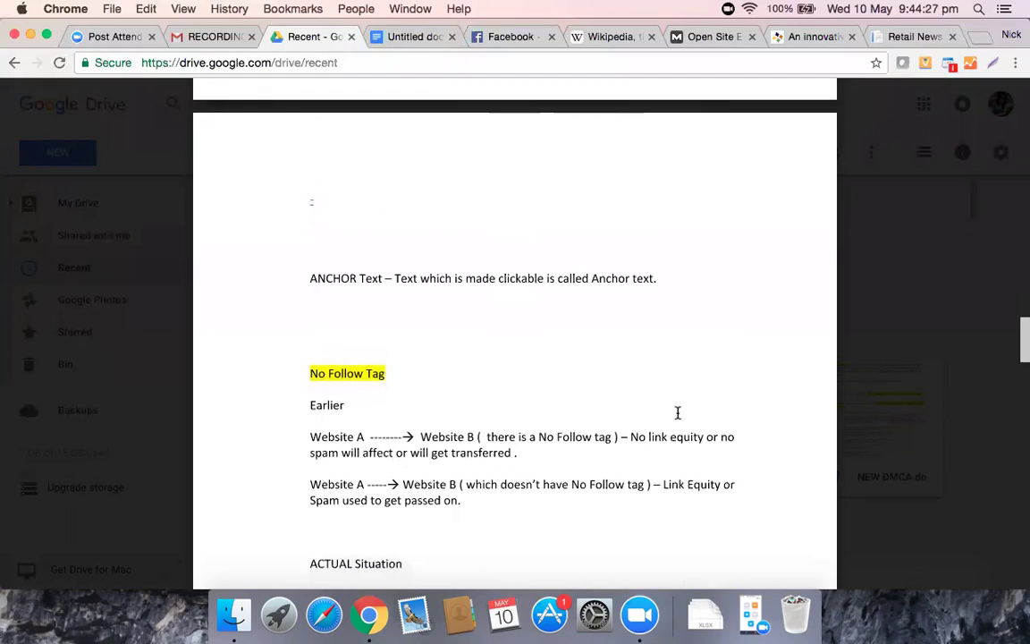
In the Untitled document, turn the empty No Follow sub-item into blank unnumbered lines before Header Tags.
{"action": "left_click", "coordinate": [414, 37]}
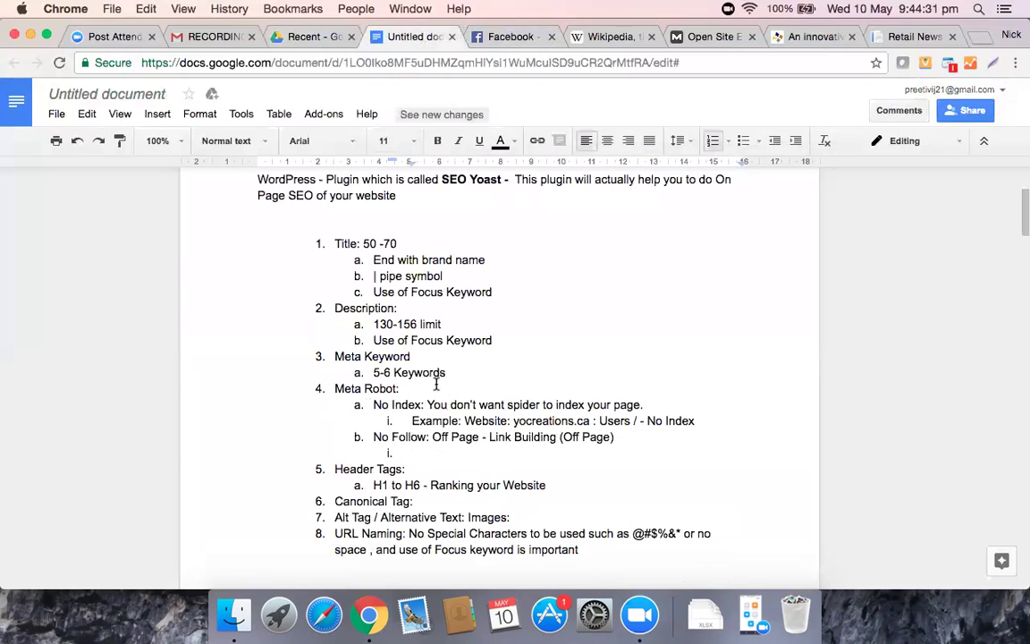
{"action": "key", "text": "shift+Tab"}
{"action": "key", "text": "shift+Tab"}
{"action": "key", "text": "BackSpace"}
{"action": "key", "text": "Return"}
{"action": "key", "text": "Return"}
{"action": "key", "text": "Return"}
{"action": "key", "text": "Up"}
{"action": "key", "text": "Up"}
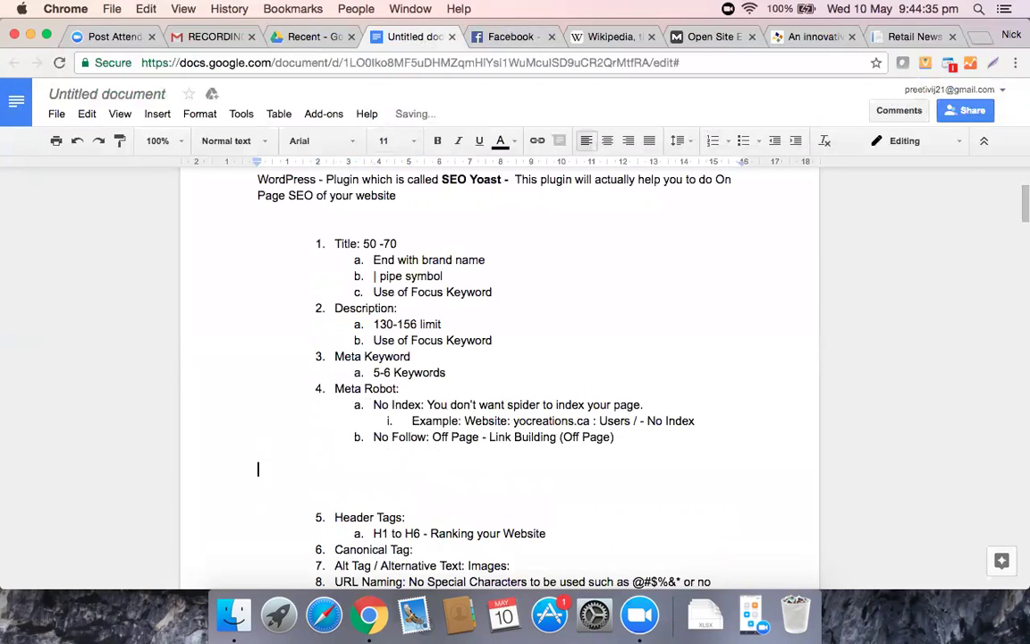
Write an indented line below the No Follow item: "Website A = Website B (No follow Tag for Website B) - Then google link not consider that link".
{"action": "key", "text": "Tab"}
{"action": "type", "text": "Wb"}
{"action": "key", "text": "BackSpace"}
{"action": "type", "text": "ebsite "}
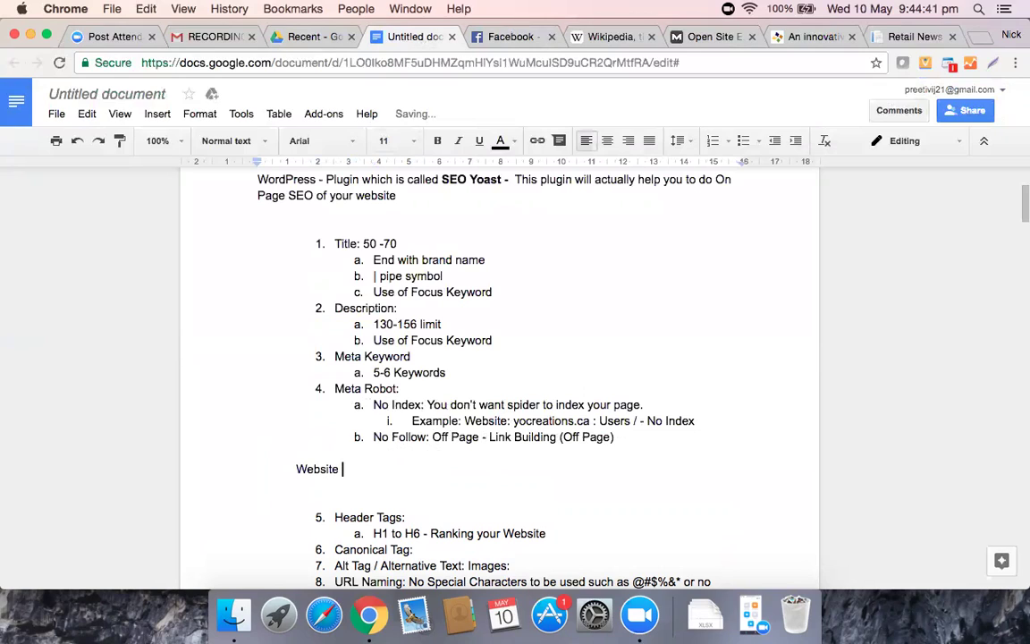
{"action": "type", "text": "A = Website B"}
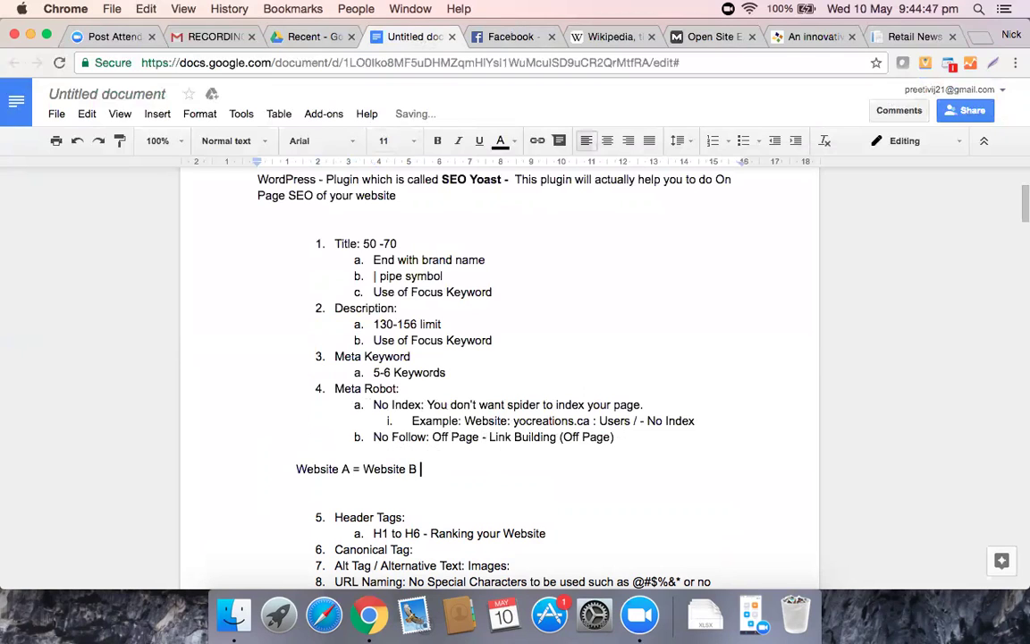
{"action": "type", "text": " (No follow Tag for "}
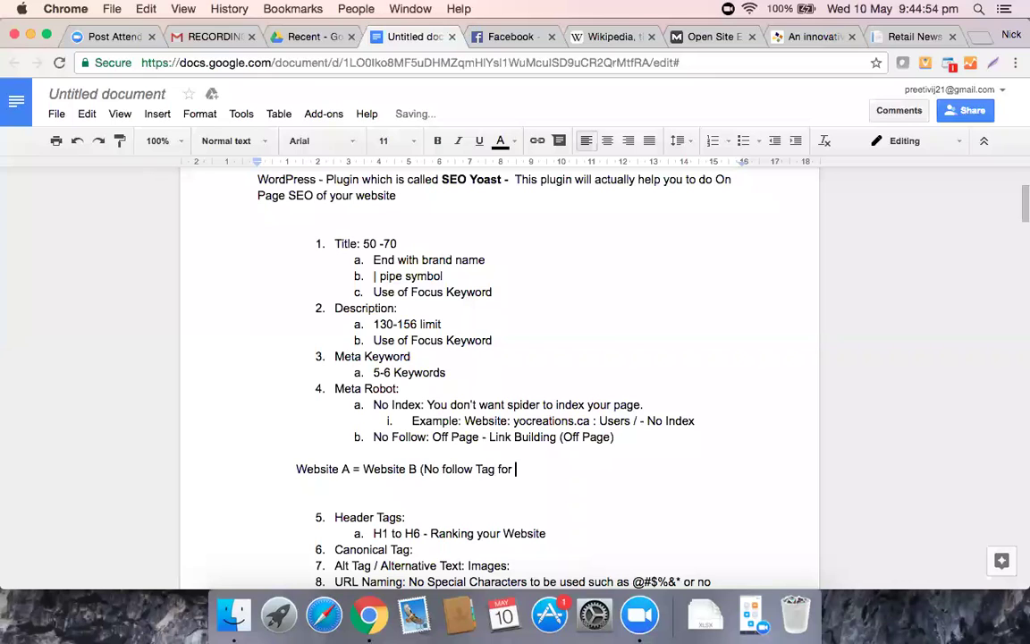
{"action": "type", "text": "Website B)"}
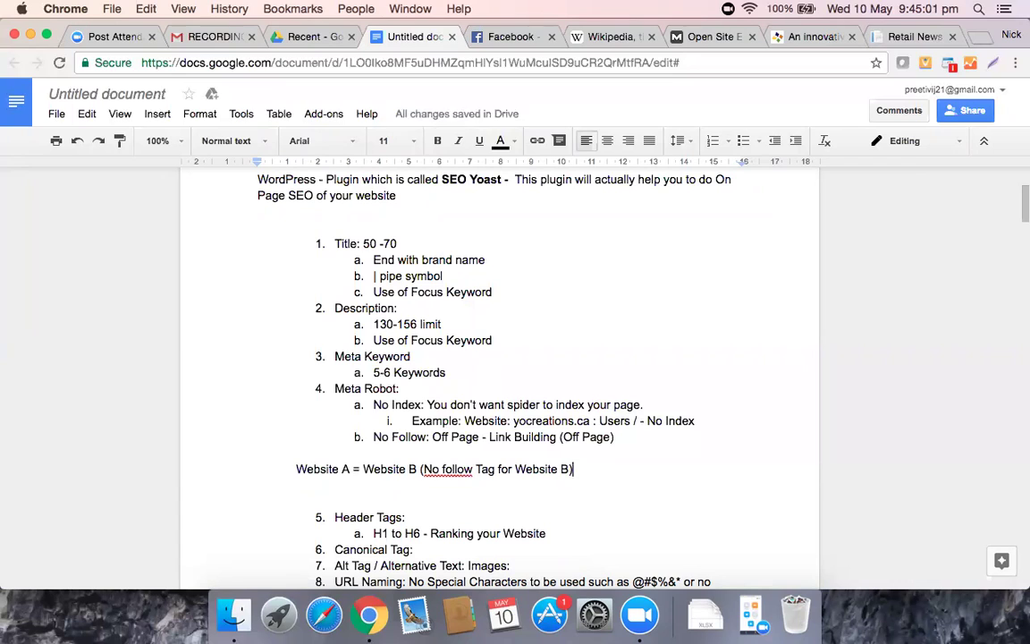
{"action": "type", "text": " - "}
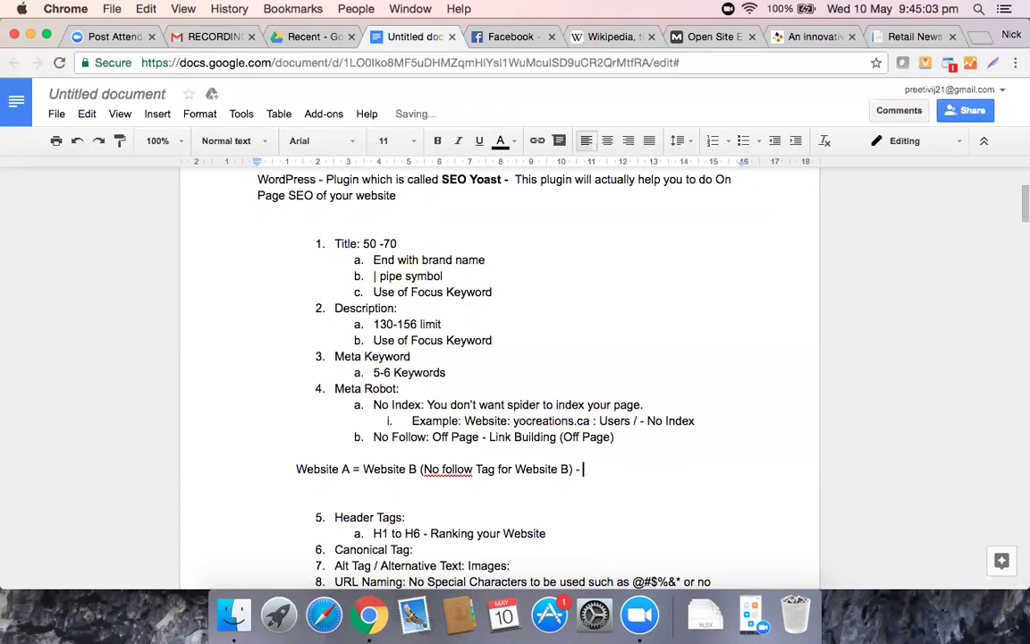
{"action": "type", "text": "Then google link not co"}
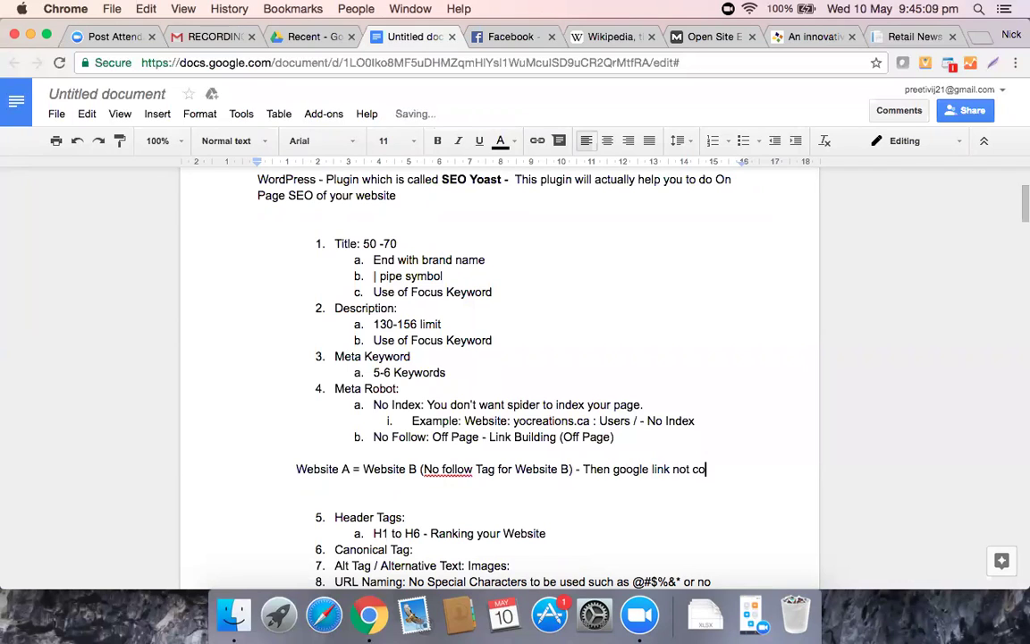
{"action": "type", "text": "nsider that links"}
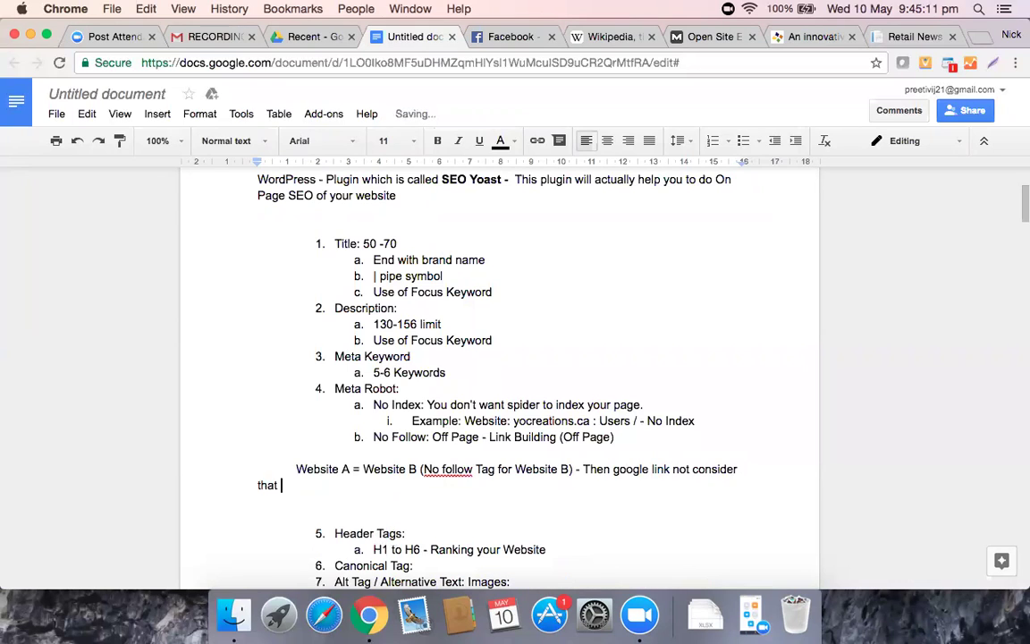
{"action": "key", "text": "BackSpace"}
{"action": "key", "text": "Left"}
{"action": "key", "text": "Left"}
{"action": "key", "text": "Left"}
{"action": "key", "text": "Left"}
{"action": "key", "text": "Left"}
{"action": "key", "text": "Left"}
{"action": "key", "text": "Left"}
{"action": "key", "text": "Left"}
{"action": "key", "text": "Left"}
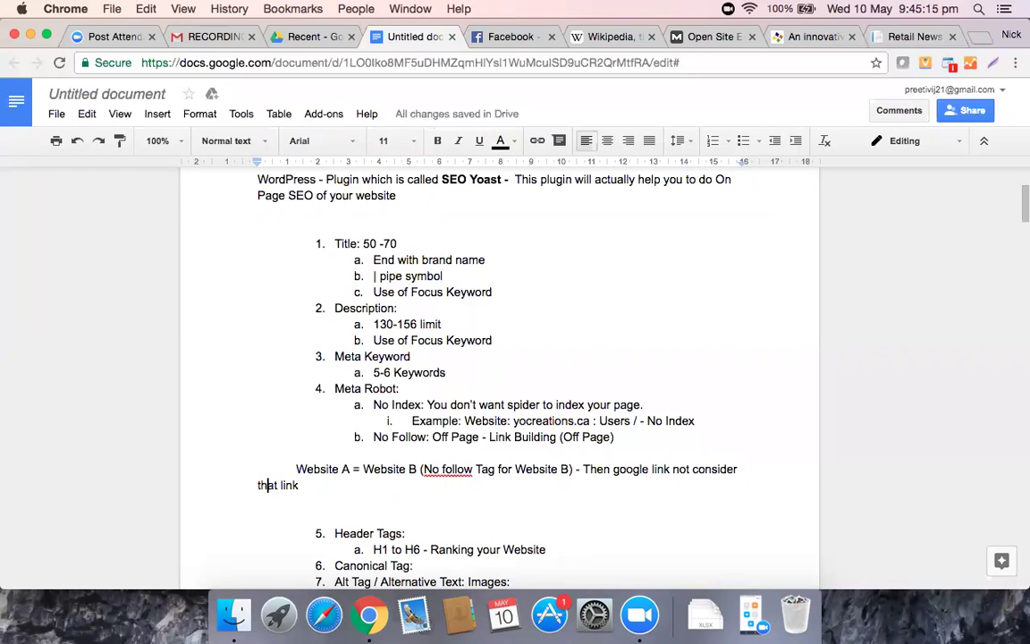
{"action": "key", "text": "Up"}
{"action": "key", "text": "Tab"}
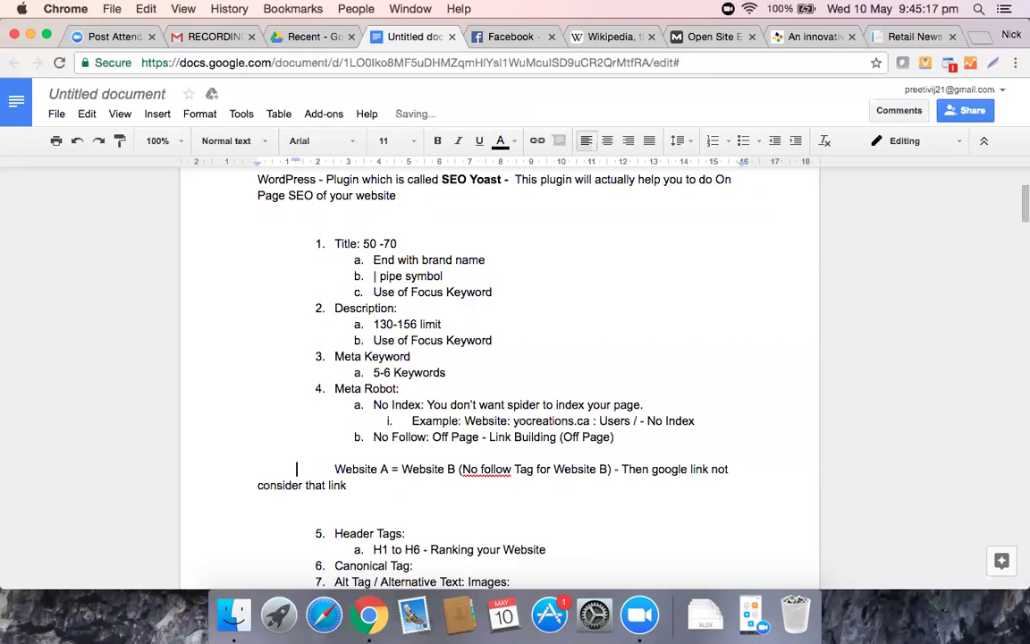
{"action": "key", "text": "BackSpace"}
Add the text "No follow" on the empty line below the Website A and Website B note.
{"action": "left_click", "coordinate": [258, 484]}
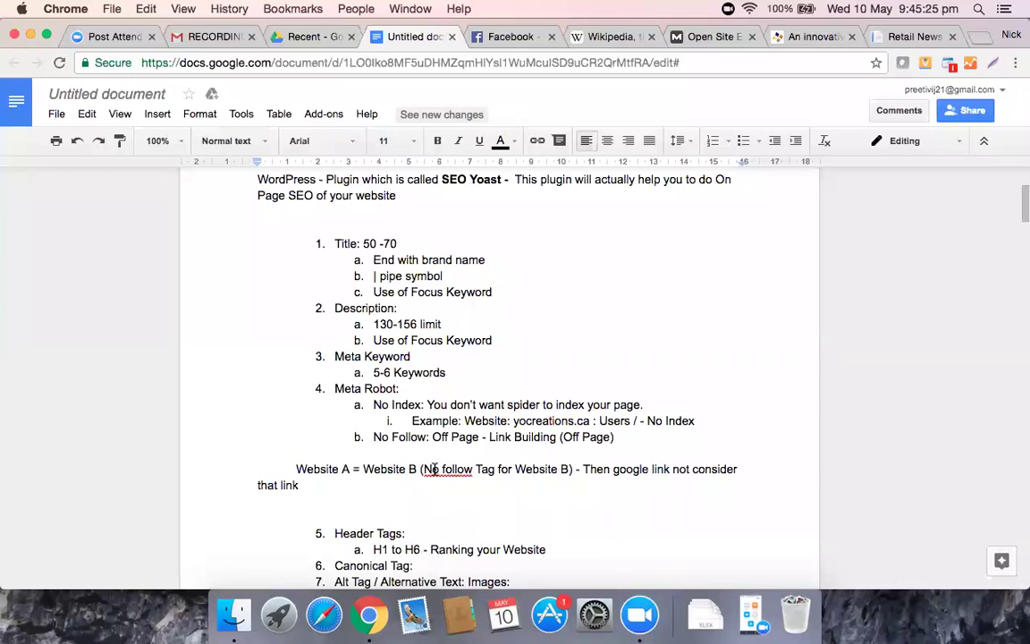
{"action": "left_click", "coordinate": [441, 469]}
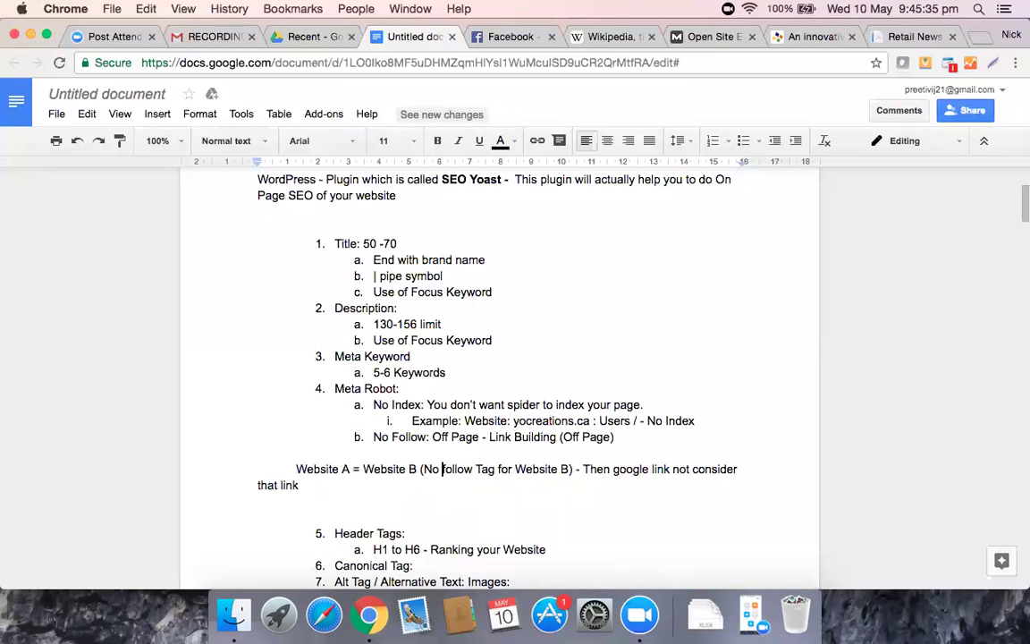
{"action": "left_click", "coordinate": [392, 497]}
{"action": "type", "text": "No follow"}
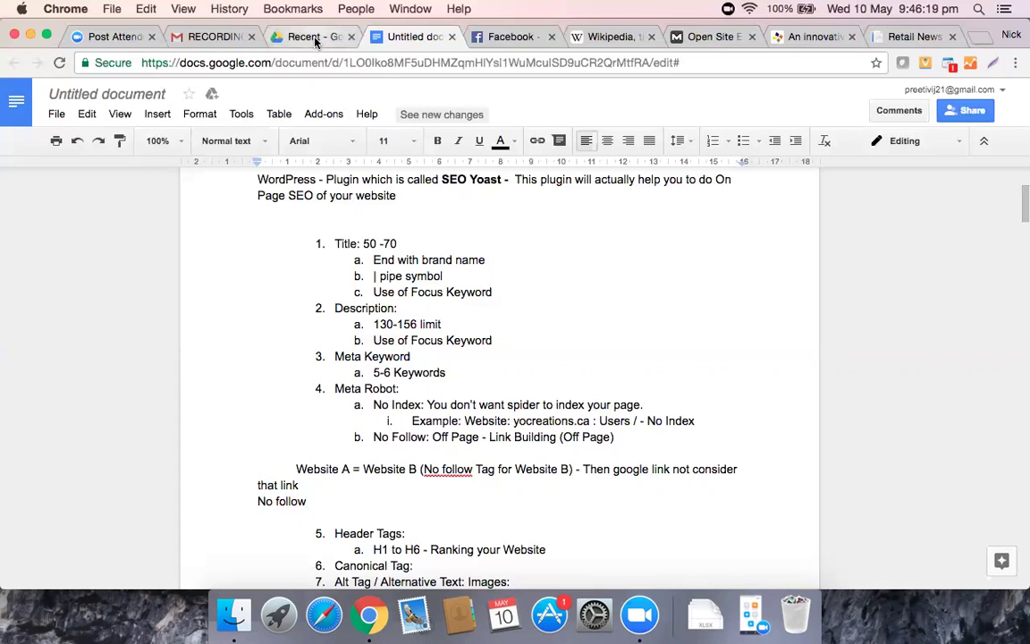
Return to the DMCA document in Drive and view the "DUPLICATE CONTENT" section after the No Follow Tag notes.
{"action": "key", "text": "ctrl+shift+Tab"}
{"action": "scroll", "coordinate": [386, 422], "scroll_direction": "down", "scroll_amount": 10}
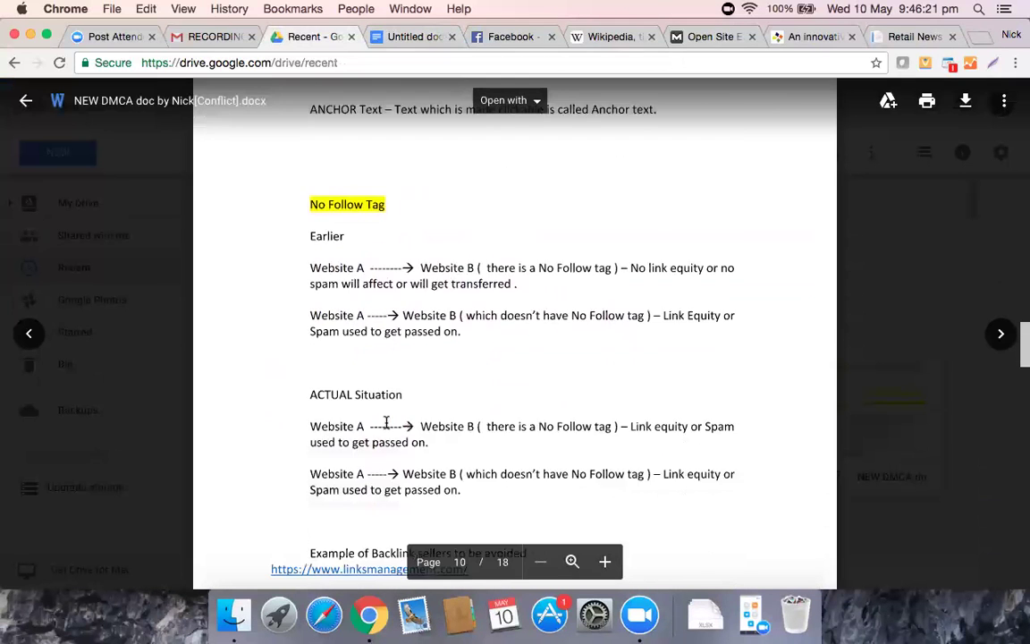
{"action": "scroll", "coordinate": [386, 422], "scroll_direction": "up", "scroll_amount": 2}
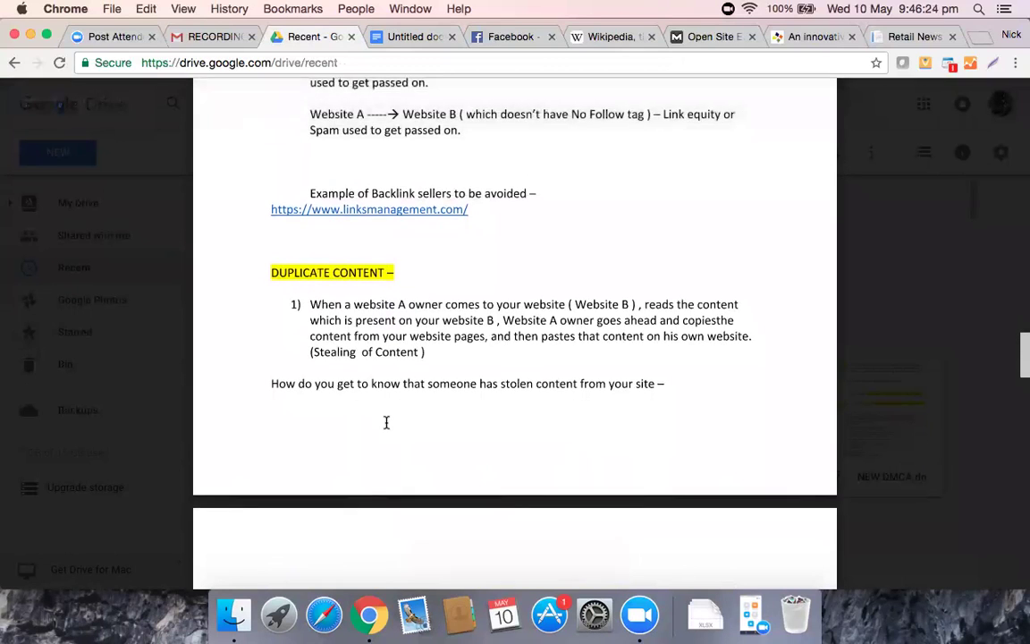
Examine the DMCA document from the duplicate content section and copyscape.com link through the Canonical tag, Meta Robots tag and Robots.txt notes.
{"action": "scroll", "coordinate": [386, 422], "scroll_direction": "down", "scroll_amount": 1}
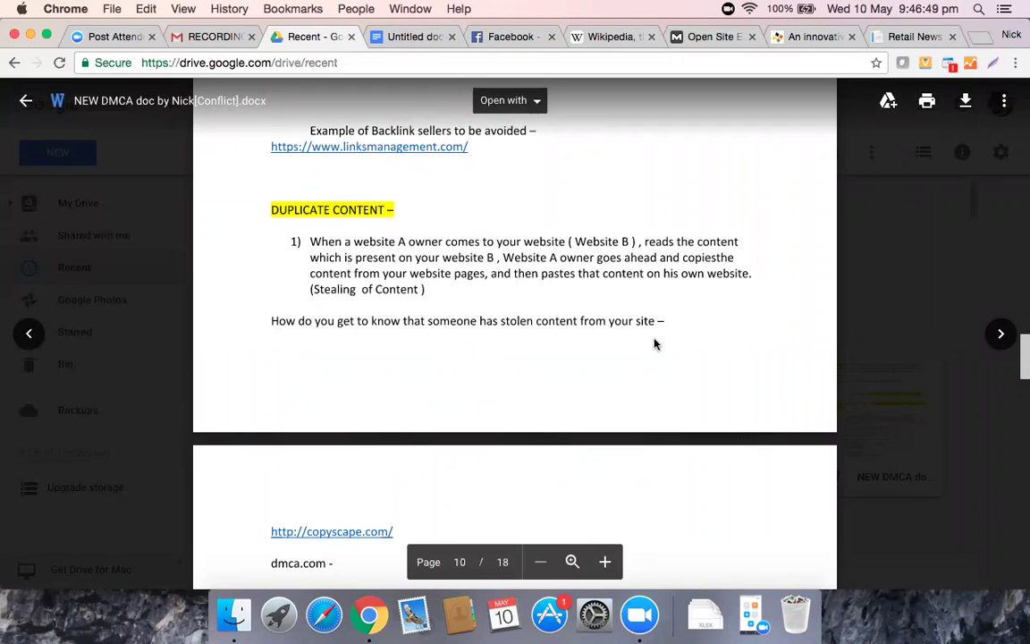
{"action": "scroll", "coordinate": [654, 344], "scroll_direction": "down", "scroll_amount": 5}
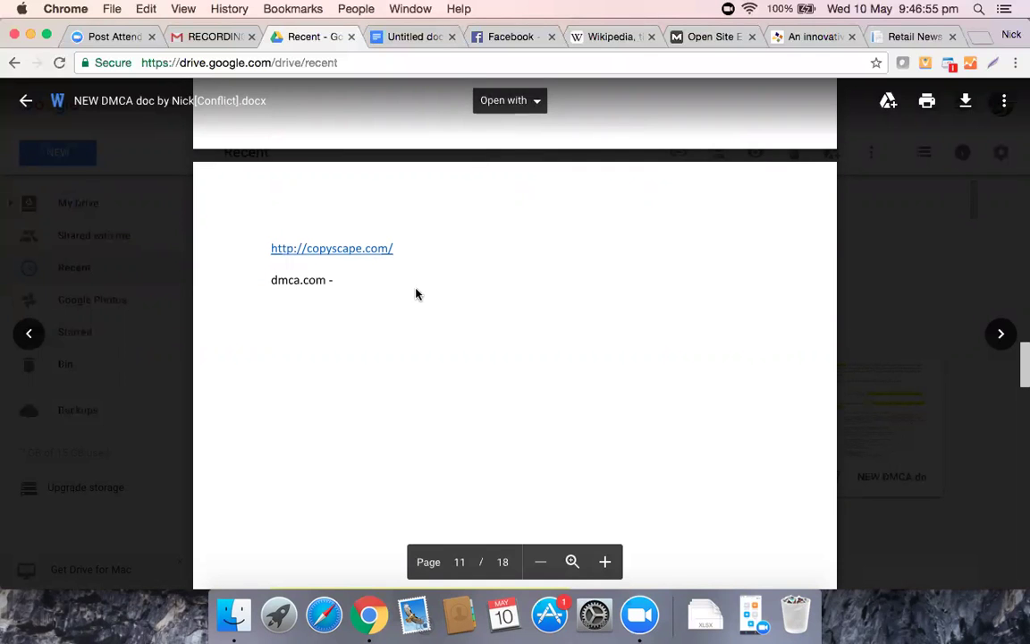
{"action": "scroll", "coordinate": [414, 298], "scroll_direction": "down", "scroll_amount": 5}
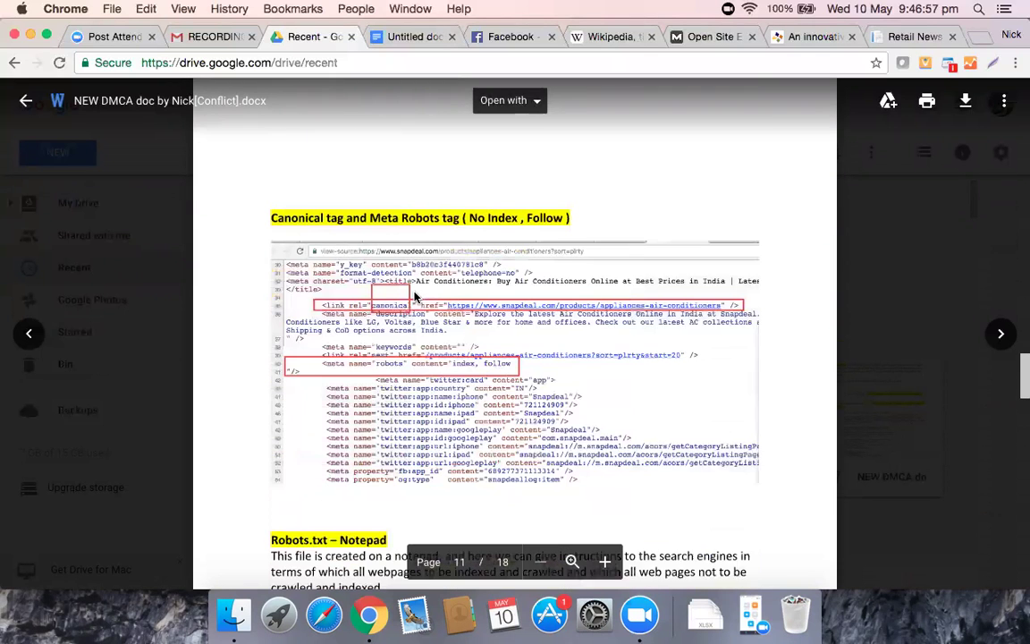
{"action": "scroll", "coordinate": [414, 298], "scroll_direction": "up", "scroll_amount": 5}
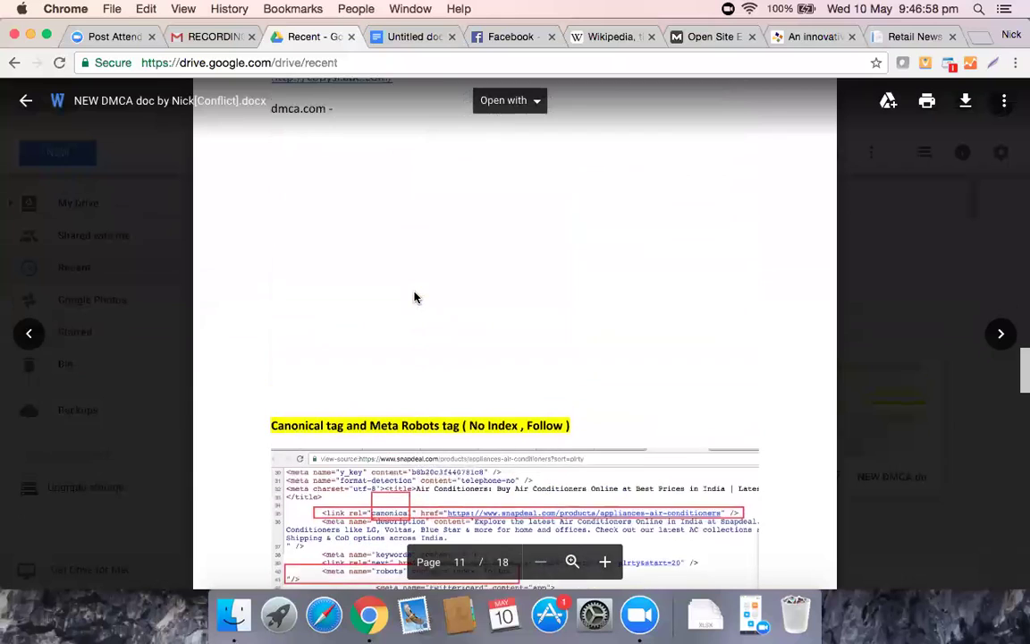
{"action": "scroll", "coordinate": [414, 298], "scroll_direction": "up", "scroll_amount": 2}
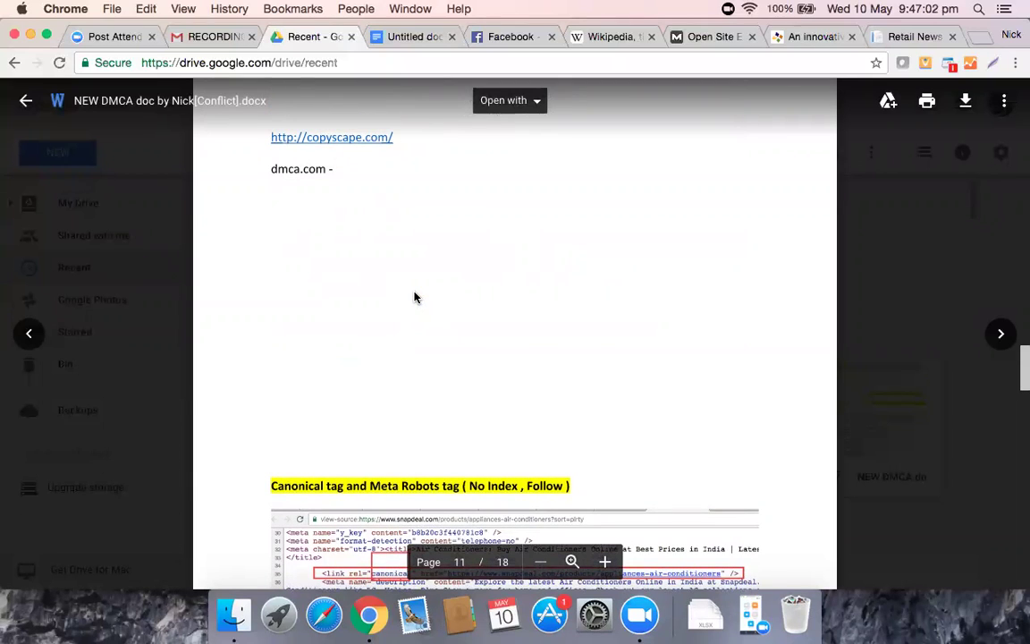
{"action": "scroll", "coordinate": [414, 298], "scroll_direction": "down", "scroll_amount": 6}
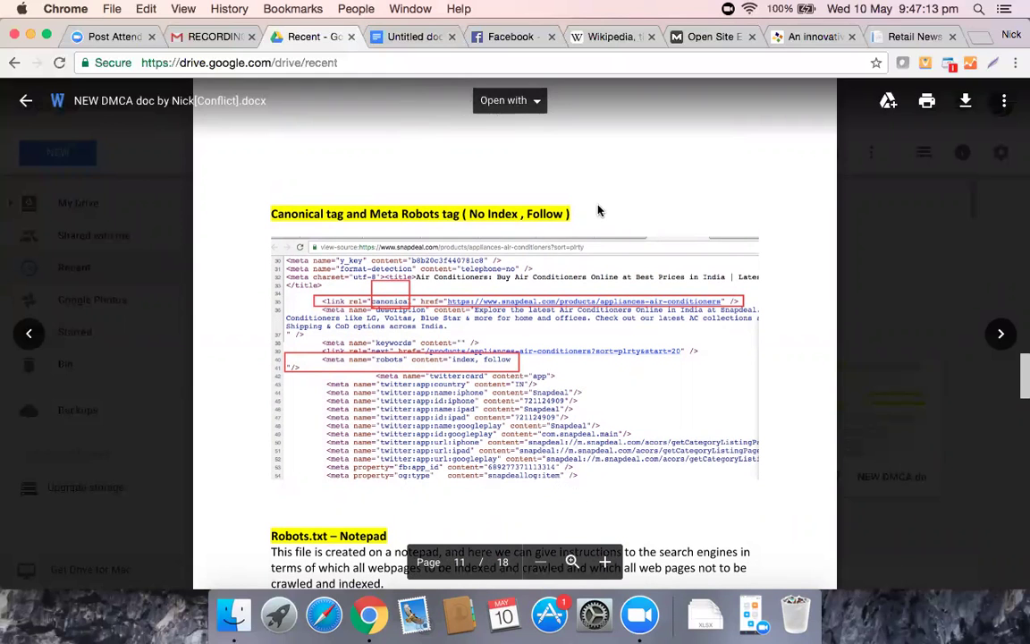
{"action": "scroll", "coordinate": [599, 210], "scroll_direction": "up", "scroll_amount": 5}
{"action": "scroll", "coordinate": [599, 210], "scroll_direction": "down", "scroll_amount": 5}
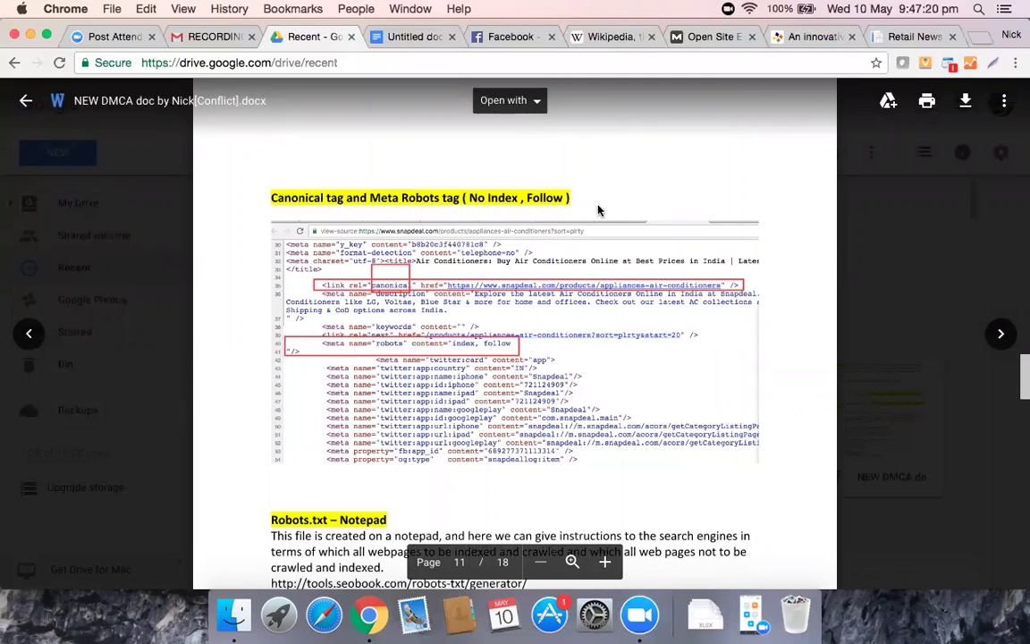
{"action": "scroll", "coordinate": [600, 210], "scroll_direction": "up", "scroll_amount": 5}
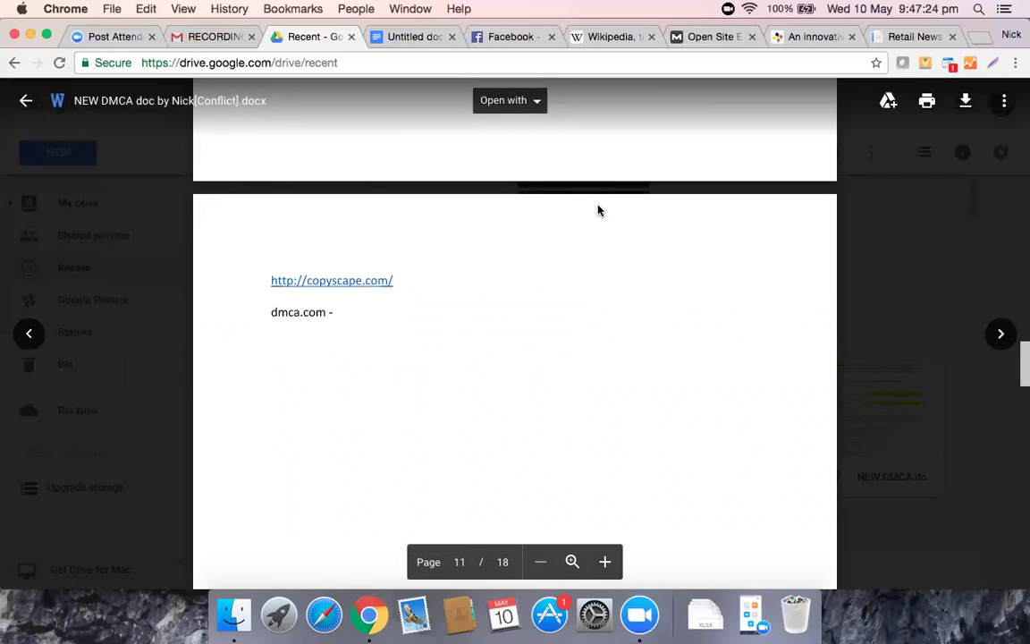
{"action": "scroll", "coordinate": [600, 210], "scroll_direction": "down", "scroll_amount": 1}
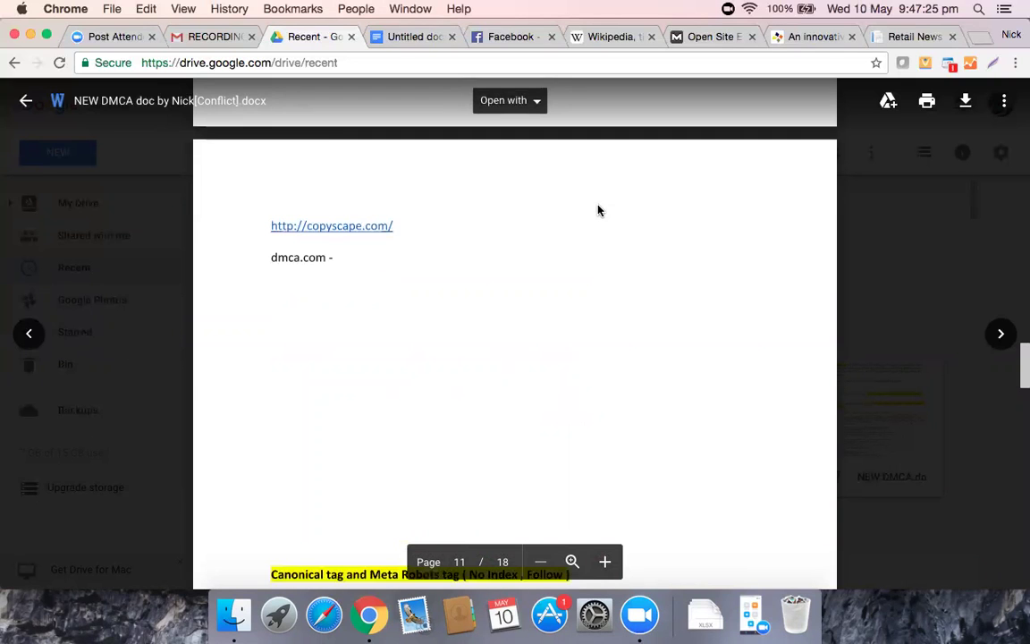
{"action": "scroll", "coordinate": [599, 210], "scroll_direction": "down", "scroll_amount": 6}
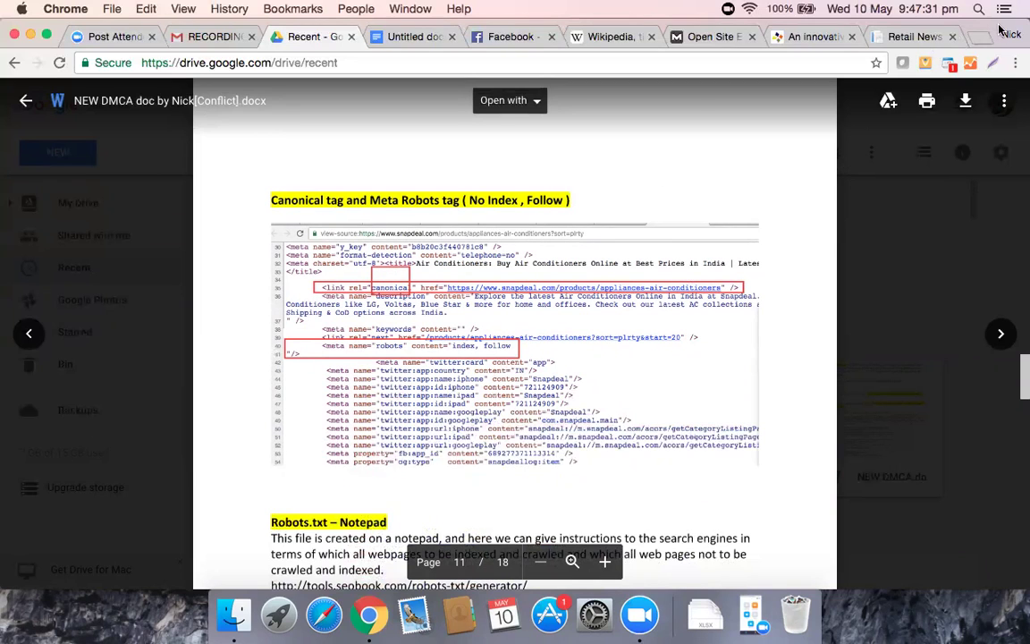
Open copyscape.com in a new browser tab.
{"action": "key", "text": "super+t"}
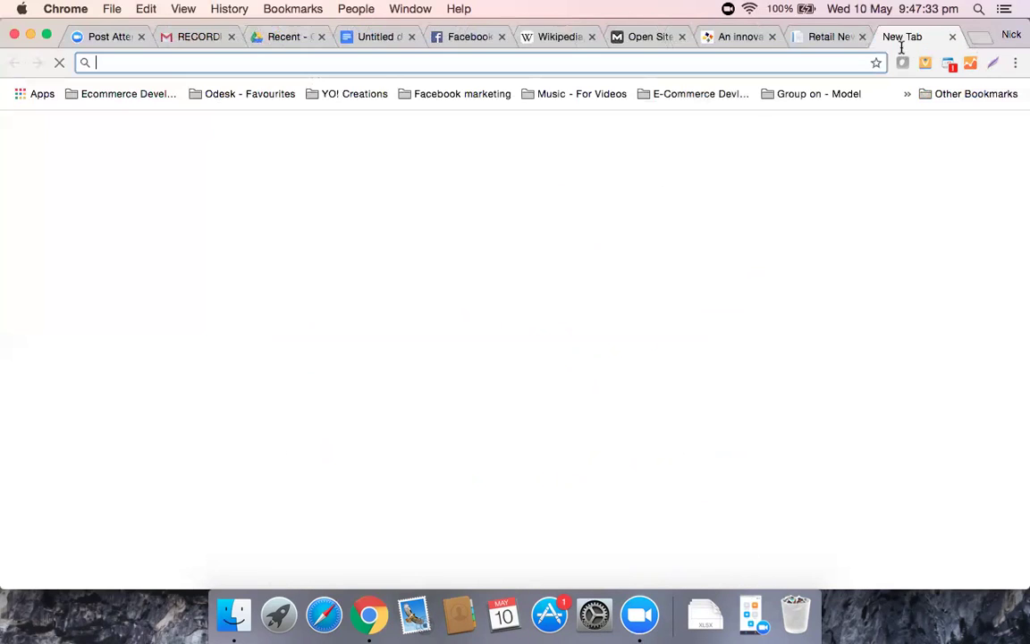
{"action": "type", "text": "co"}
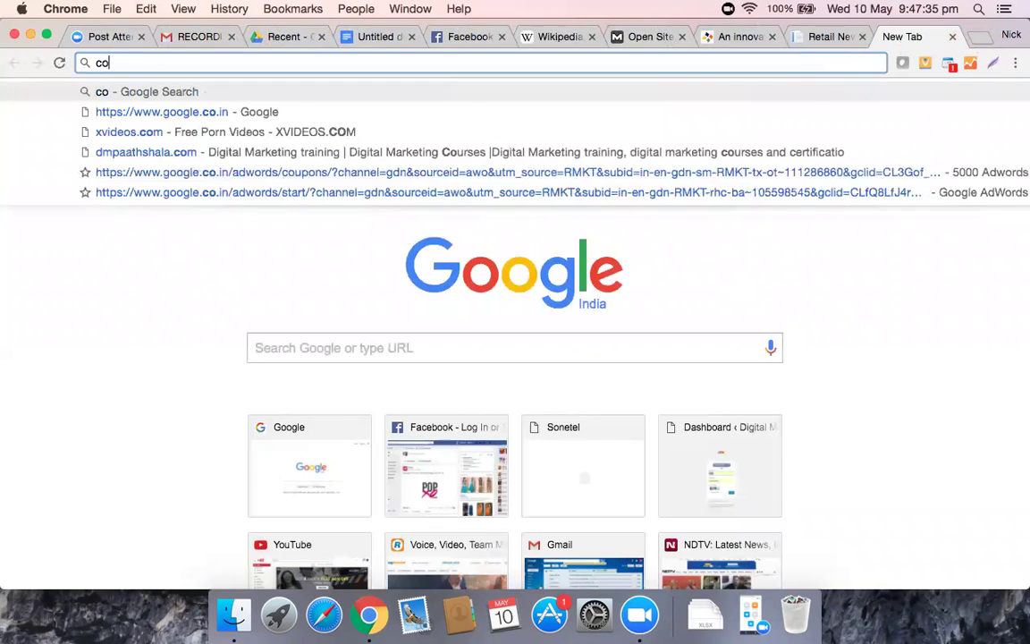
{"action": "type", "text": "pyscape.com"}
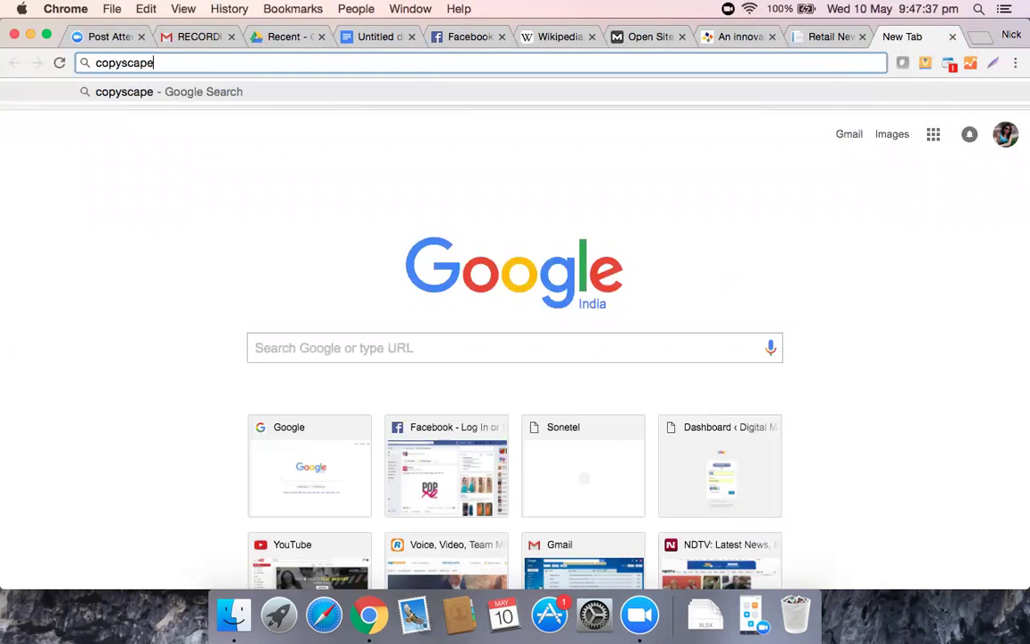
{"action": "key", "text": "Return"}
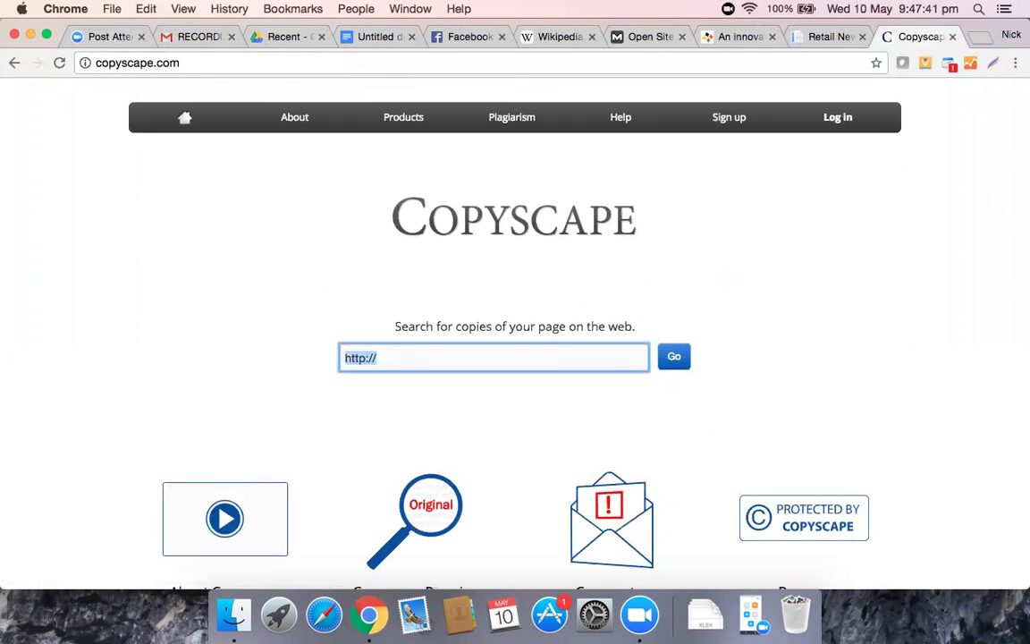
{"action": "left_click", "coordinate": [490, 354]}
{"action": "key", "text": "End"}
{"action": "type", "text": "www.yoc"}
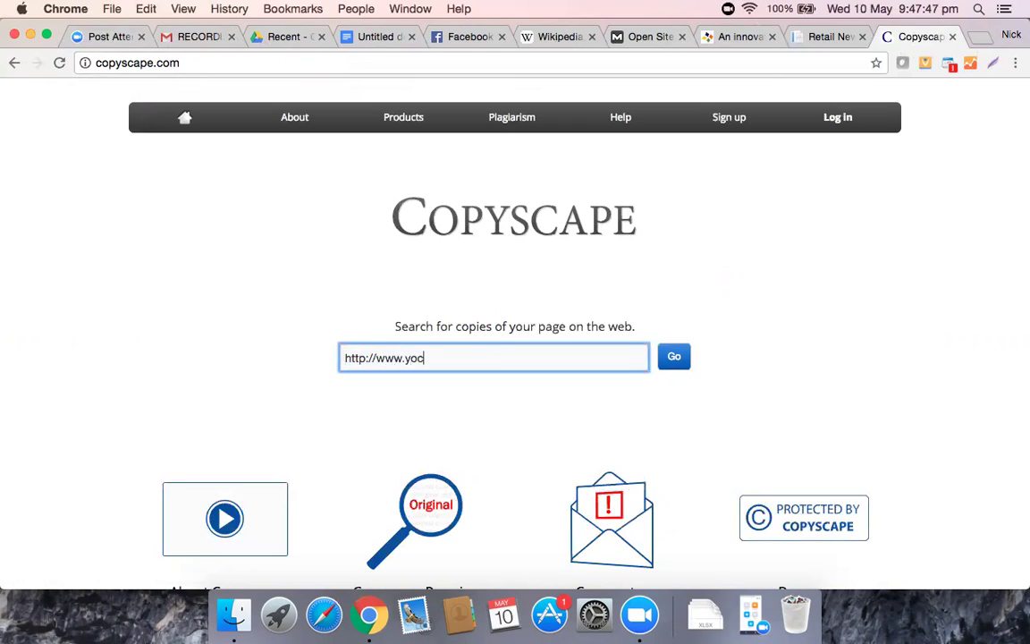
{"action": "type", "text": "reations"}
{"action": "type", "text": ".ca"}
{"action": "left_click", "coordinate": [676, 357]}
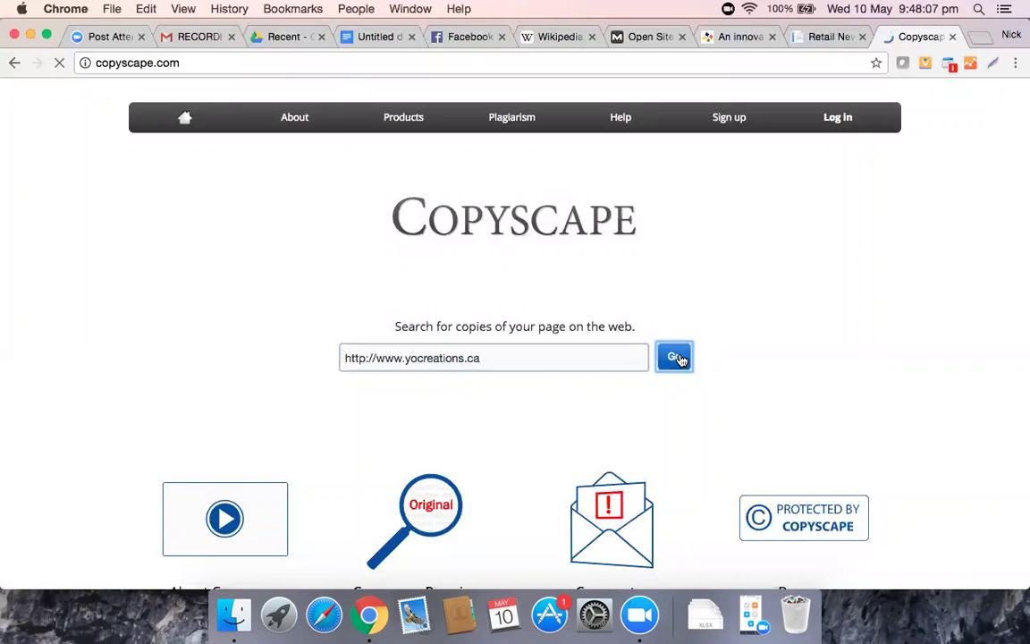
{"action": "left_click", "coordinate": [675, 357]}
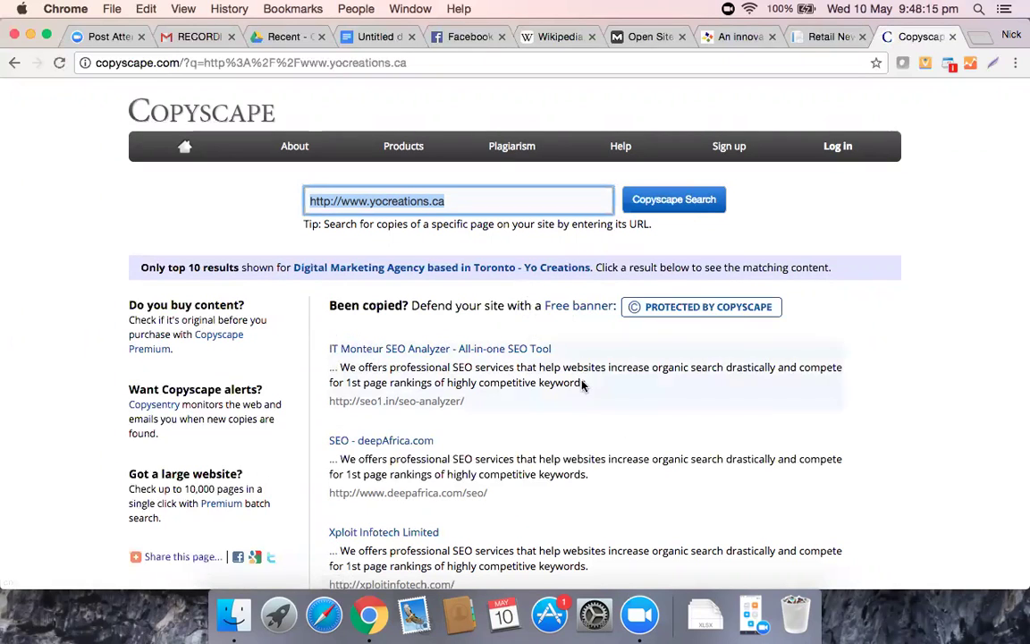
Review the whole list of Copyscape matches for the Yo Creations page and return to its beginning.
{"action": "scroll", "coordinate": [586, 409], "scroll_direction": "down", "scroll_amount": 2}
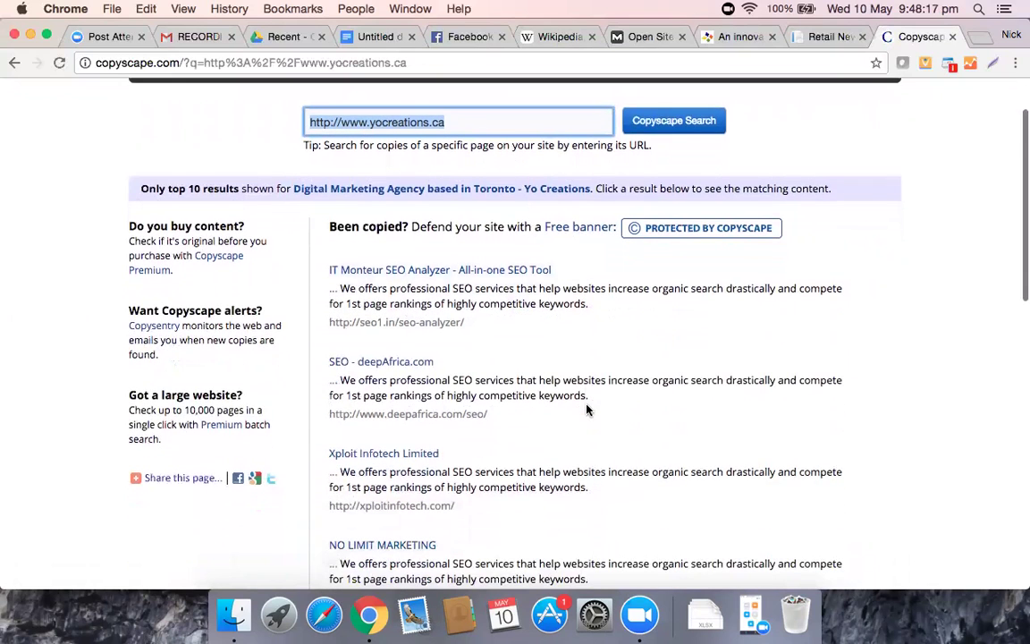
{"action": "scroll", "coordinate": [586, 410], "scroll_direction": "down", "scroll_amount": 1}
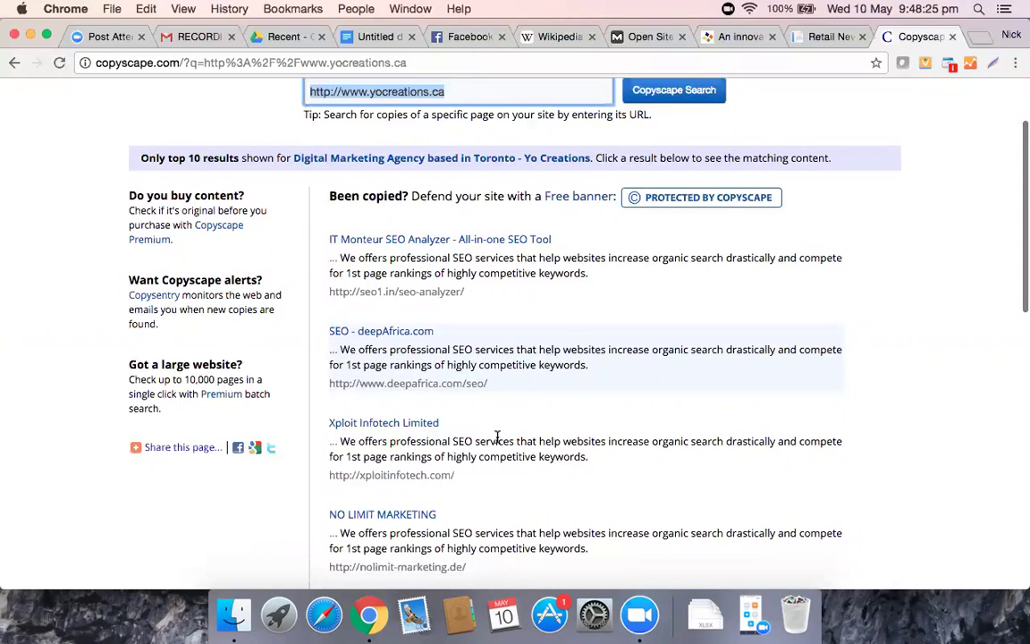
{"action": "scroll", "coordinate": [457, 475], "scroll_direction": "down", "scroll_amount": 5}
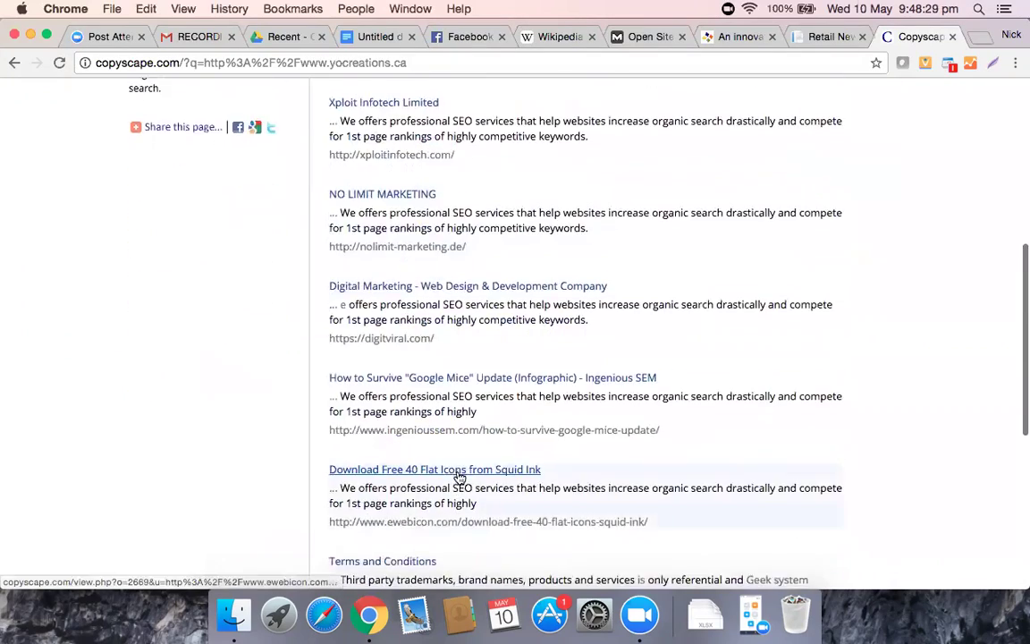
{"action": "scroll", "coordinate": [457, 476], "scroll_direction": "down", "scroll_amount": 6}
{"action": "scroll", "coordinate": [457, 476], "scroll_direction": "up", "scroll_amount": 1}
{"action": "scroll", "coordinate": [457, 476], "scroll_direction": "down", "scroll_amount": 1}
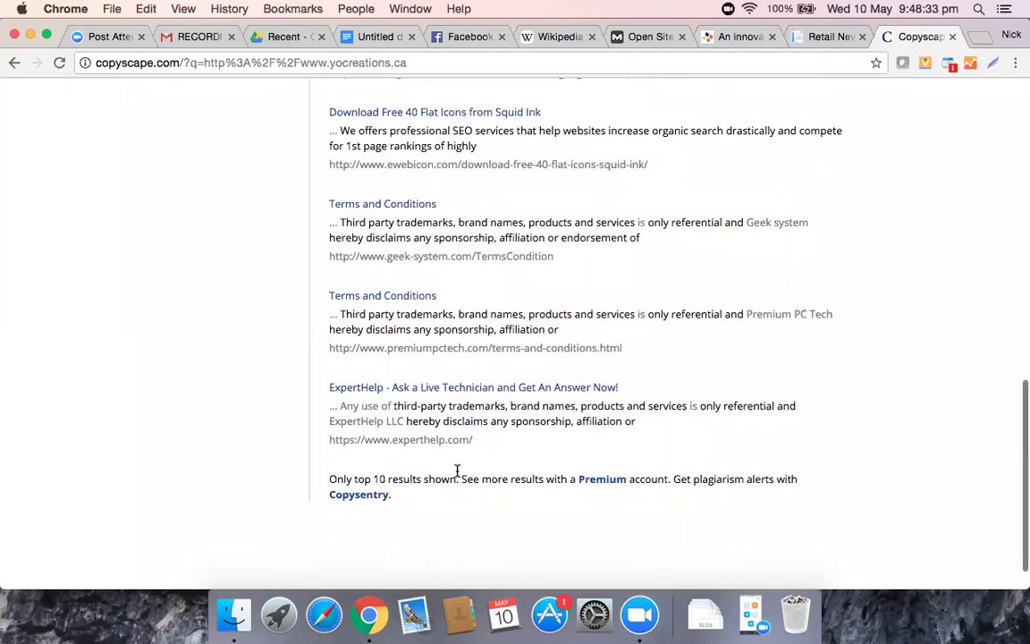
{"action": "scroll", "coordinate": [457, 470], "scroll_direction": "down", "scroll_amount": 1}
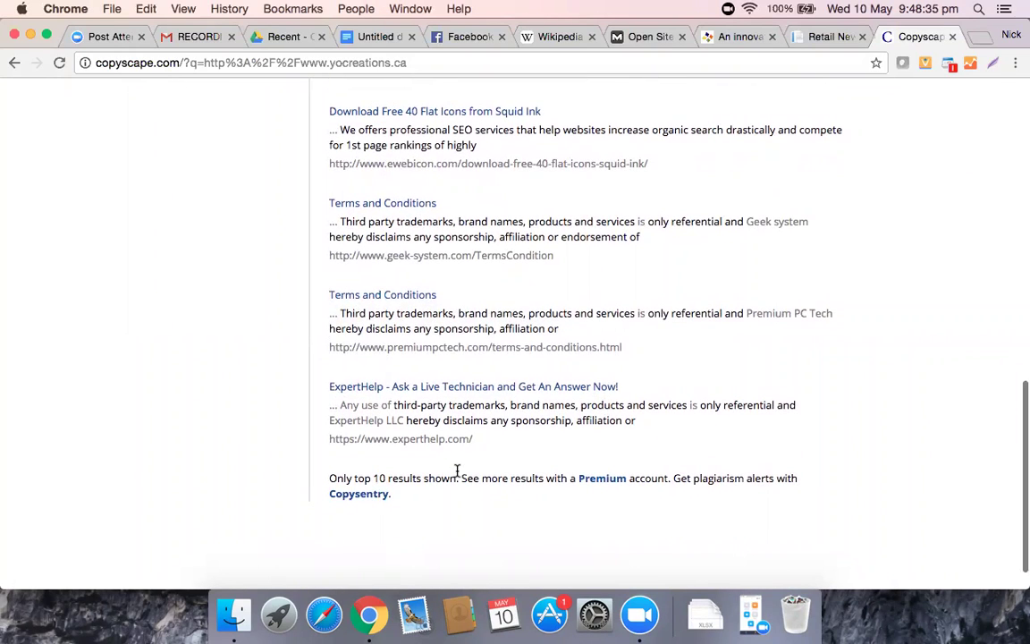
{"action": "scroll", "coordinate": [456, 473], "scroll_direction": "down", "scroll_amount": 1}
{"action": "scroll", "coordinate": [457, 475], "scroll_direction": "up", "scroll_amount": 5}
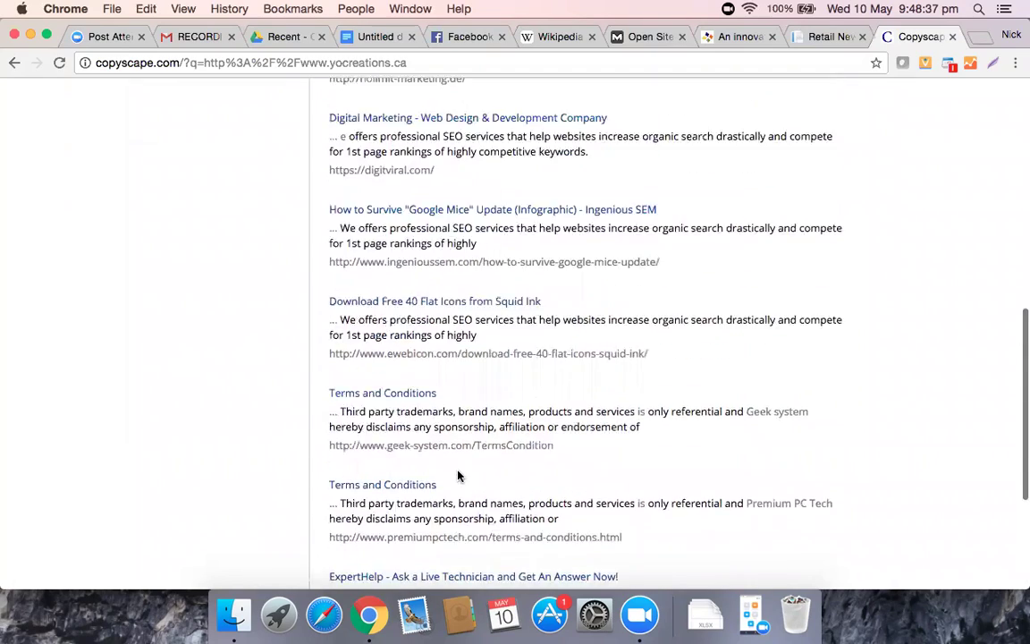
{"action": "scroll", "coordinate": [456, 476], "scroll_direction": "up", "scroll_amount": 5}
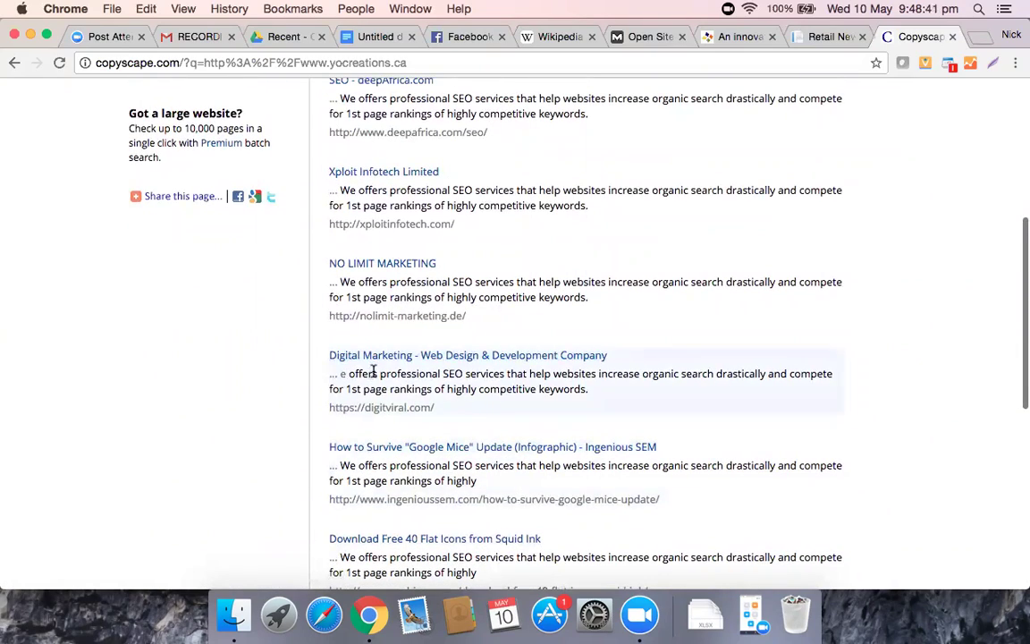
{"action": "scroll", "coordinate": [405, 154], "scroll_direction": "up", "scroll_amount": 8}
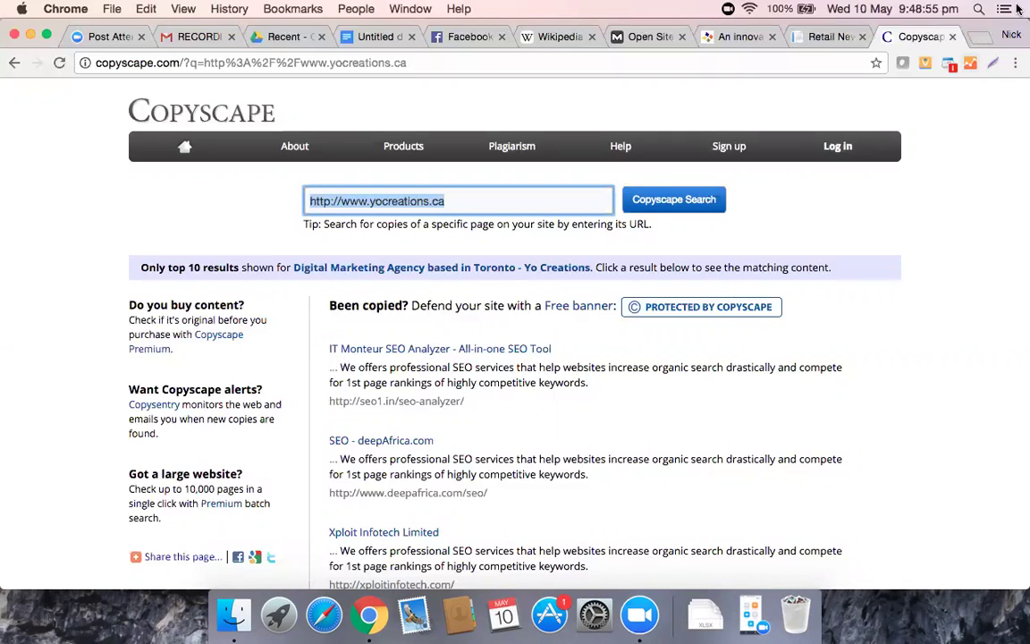
Search Google for "cyber crime" in a new browser tab.
{"action": "left_click", "coordinate": [980, 39]}
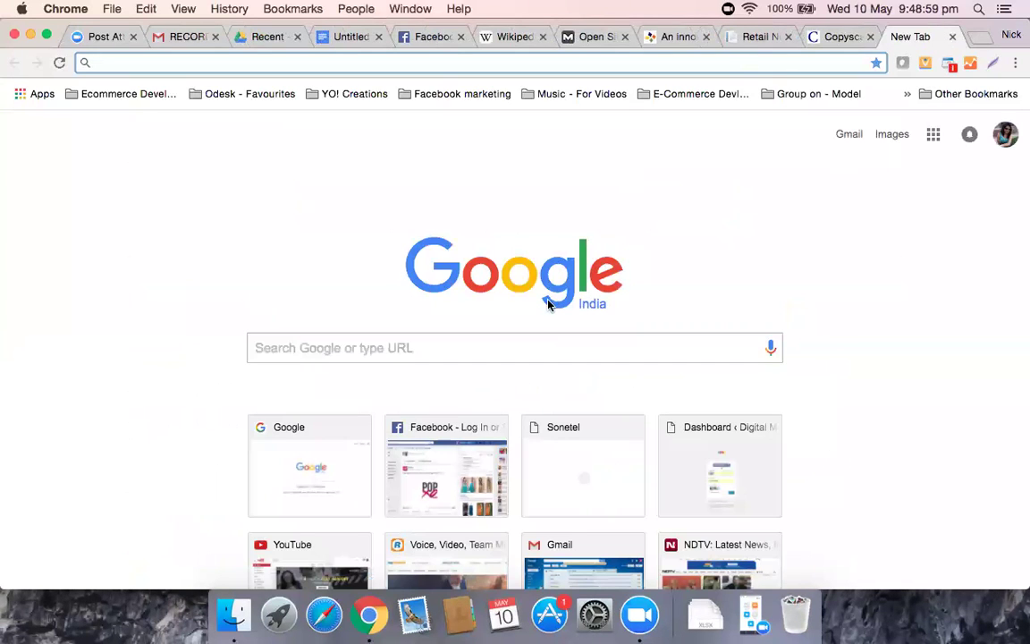
{"action": "left_click", "coordinate": [540, 337]}
{"action": "type", "text": "cybe"}
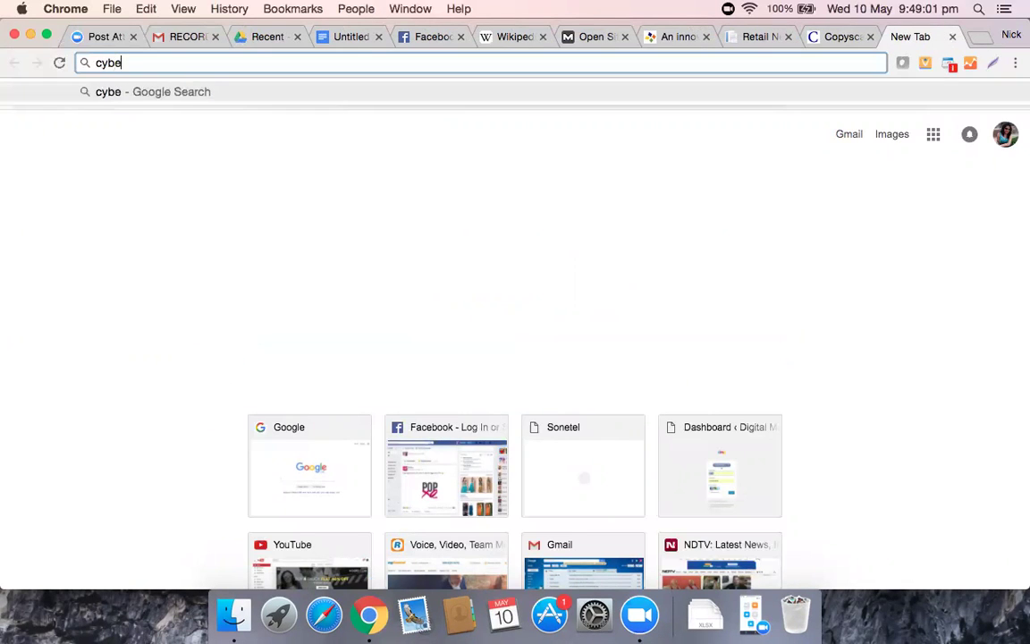
{"action": "type", "text": "r crime"}
{"action": "key", "text": "Return"}
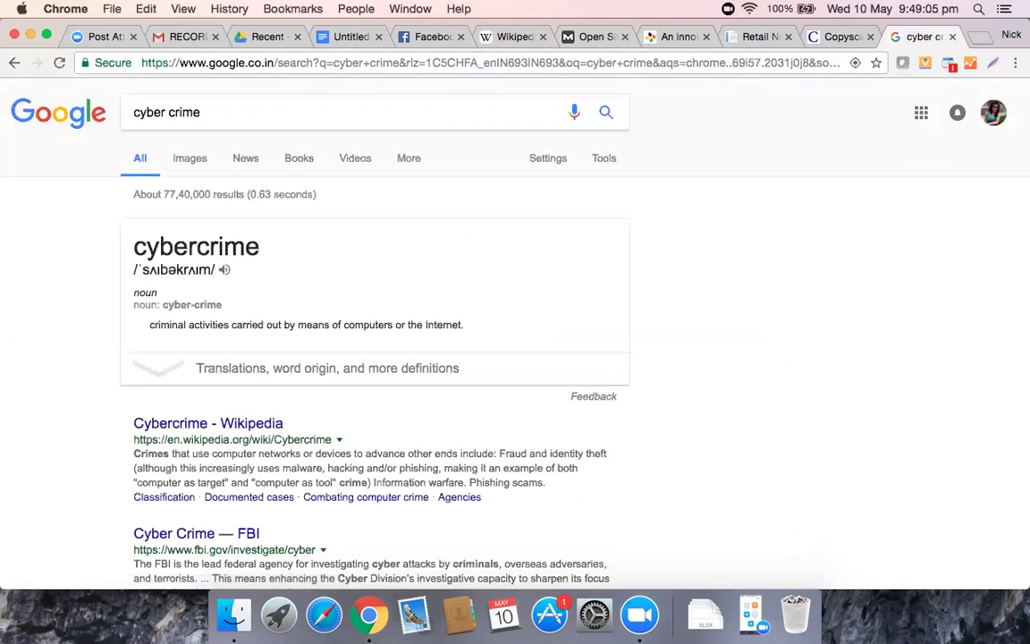
Refine the Google search to "report cyber crime" and look through the results for places to file a complaint.
{"action": "left_click", "coordinate": [134, 116]}
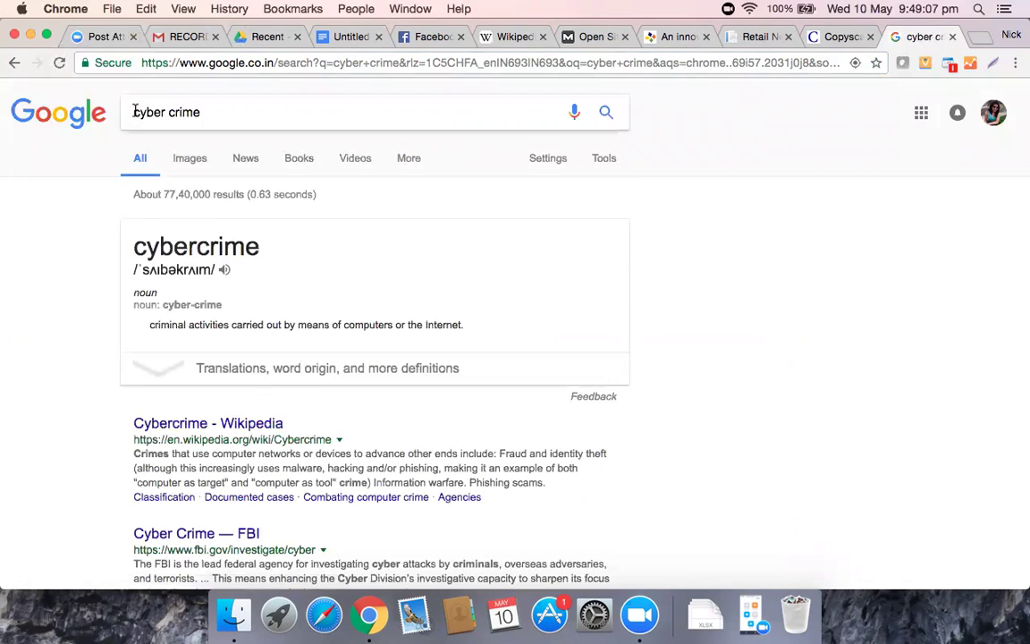
{"action": "type", "text": "report"}
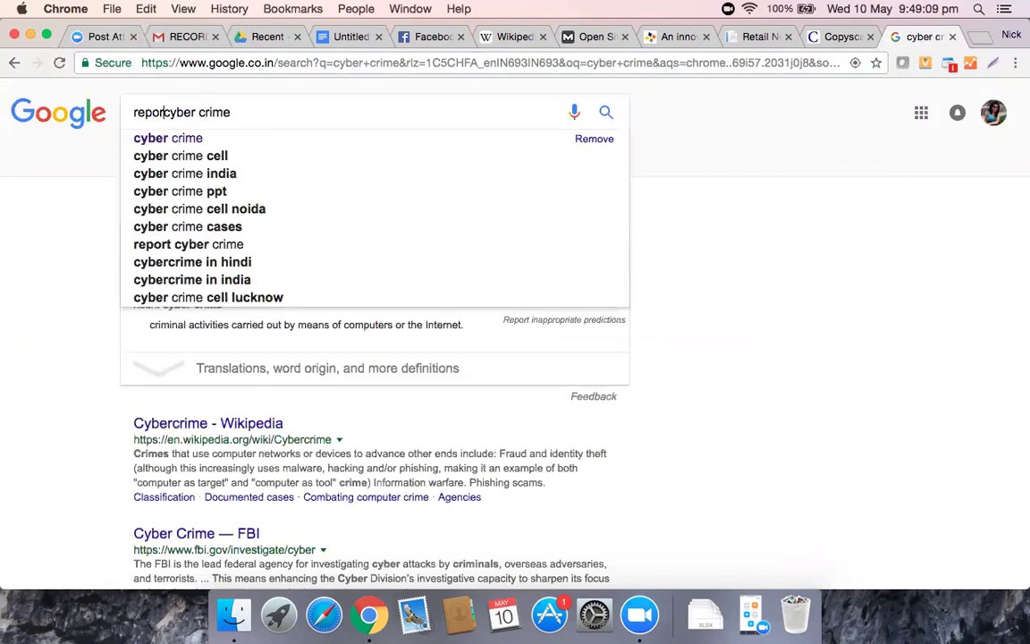
{"action": "key", "text": "Return"}
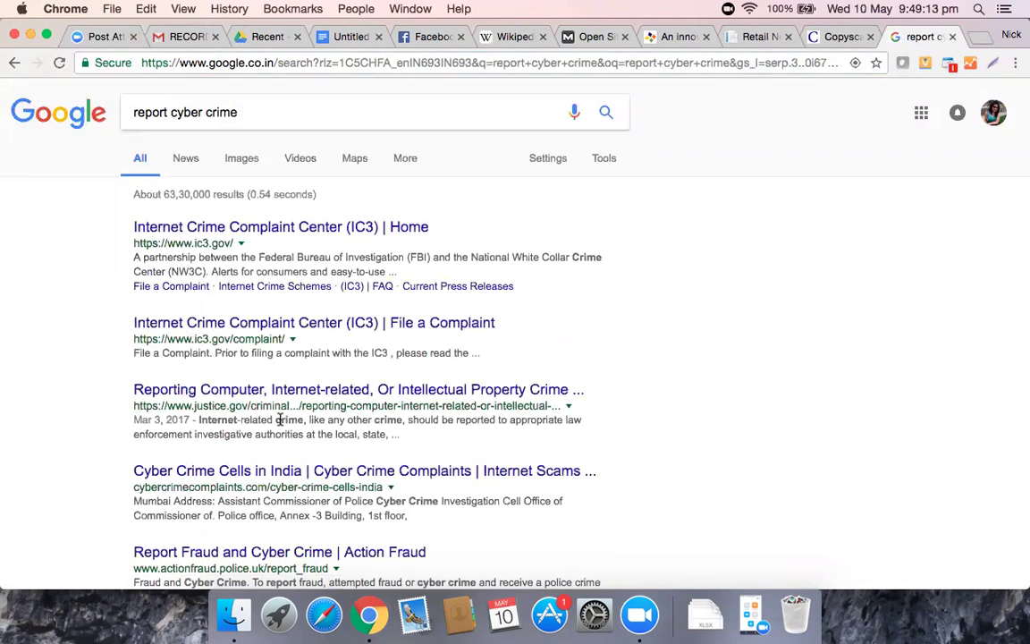
{"action": "scroll", "coordinate": [280, 419], "scroll_direction": "down", "scroll_amount": 3}
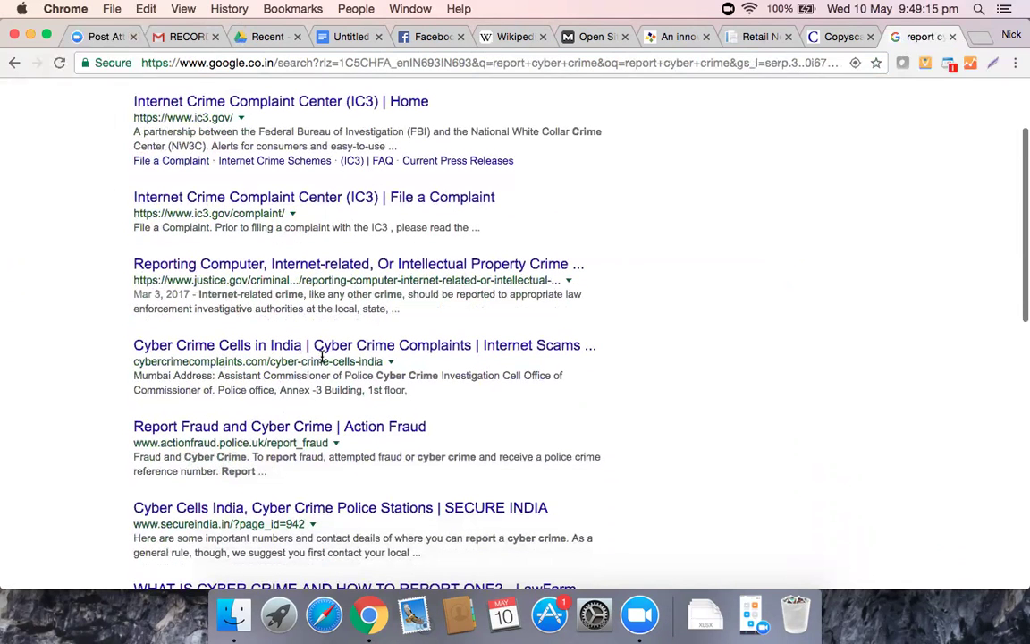
{"action": "left_click", "coordinate": [368, 352]}
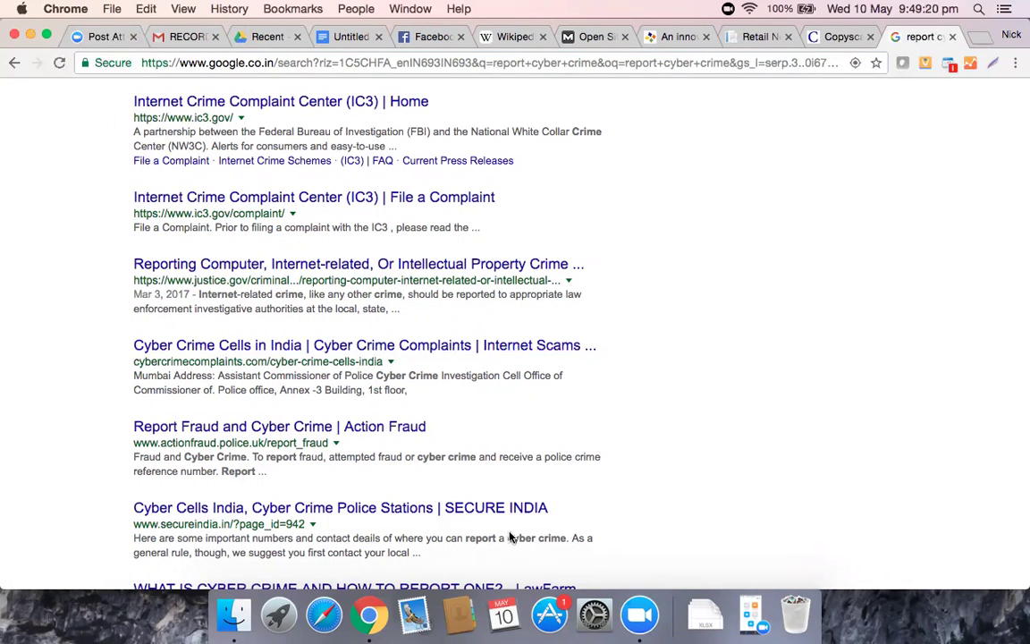
{"action": "scroll", "coordinate": [510, 536], "scroll_direction": "down", "scroll_amount": 5}
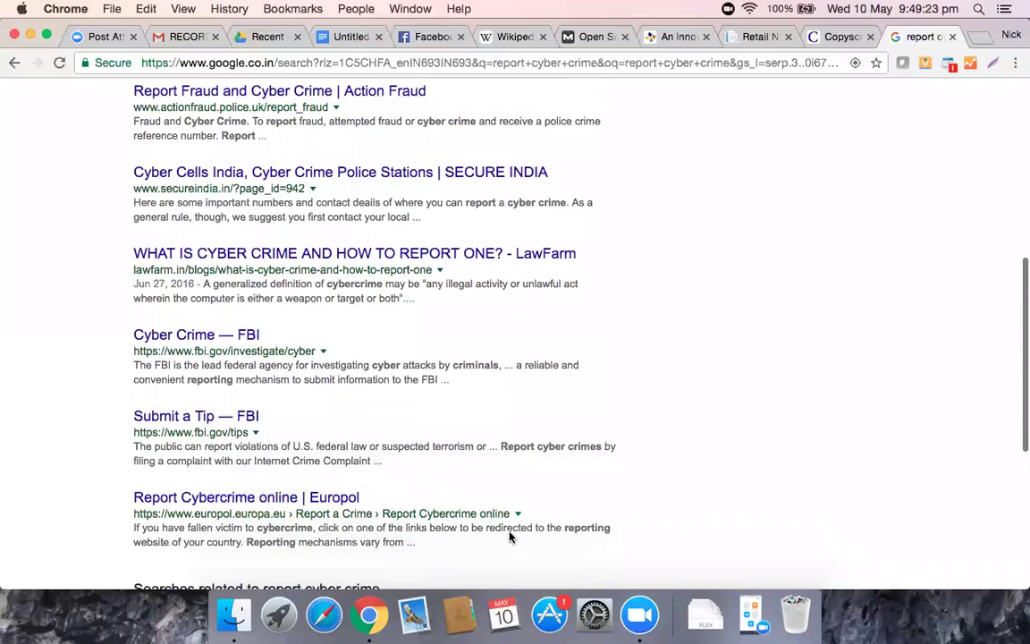
{"action": "scroll", "coordinate": [511, 537], "scroll_direction": "down", "scroll_amount": 1}
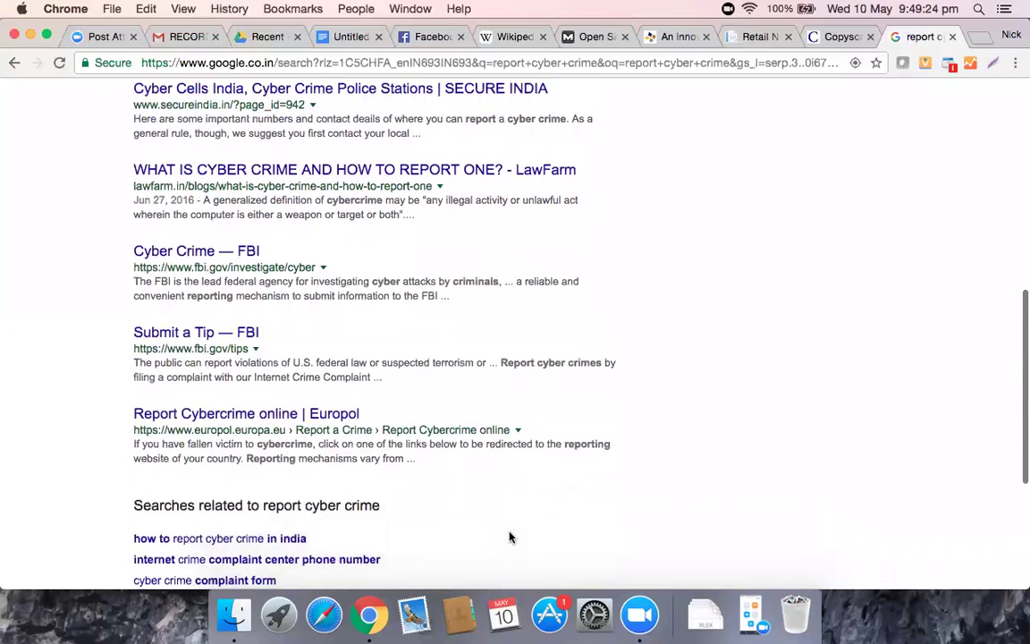
Look back over the "report cyber crime" search results up to the first entries.
{"action": "scroll", "coordinate": [510, 537], "scroll_direction": "up", "scroll_amount": 2}
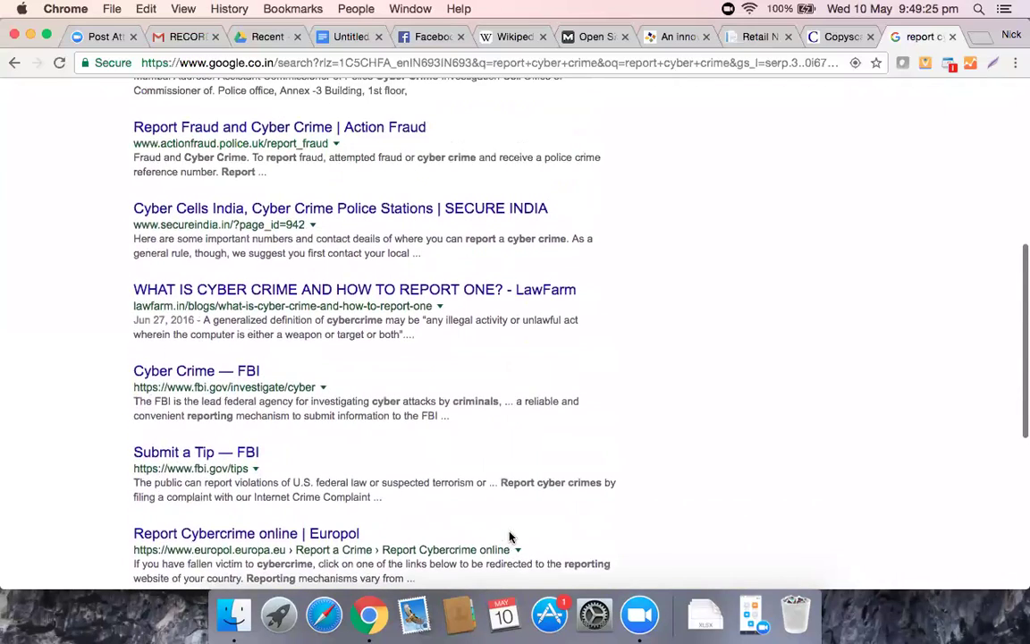
{"action": "scroll", "coordinate": [510, 537], "scroll_direction": "up", "scroll_amount": 1}
{"action": "scroll", "coordinate": [510, 537], "scroll_direction": "up", "scroll_amount": 3}
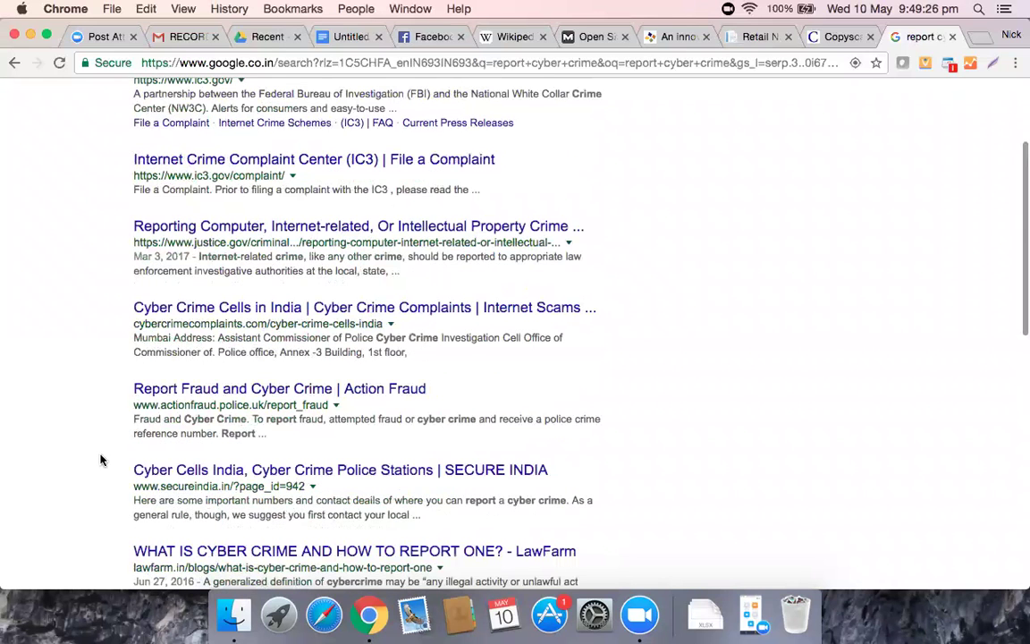
{"action": "scroll", "coordinate": [655, 306], "scroll_direction": "up", "scroll_amount": 2}
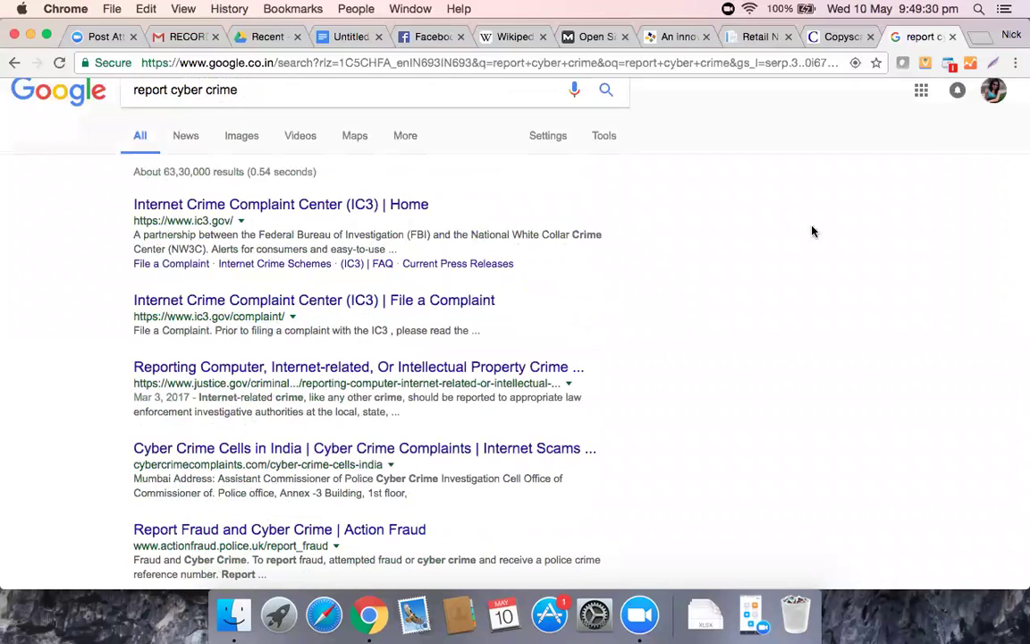
Review the Robots.txt to Search Engine Marketing pages of the DMCA document in Google Drive and close the document.
{"action": "left_click", "coordinate": [315, 37]}
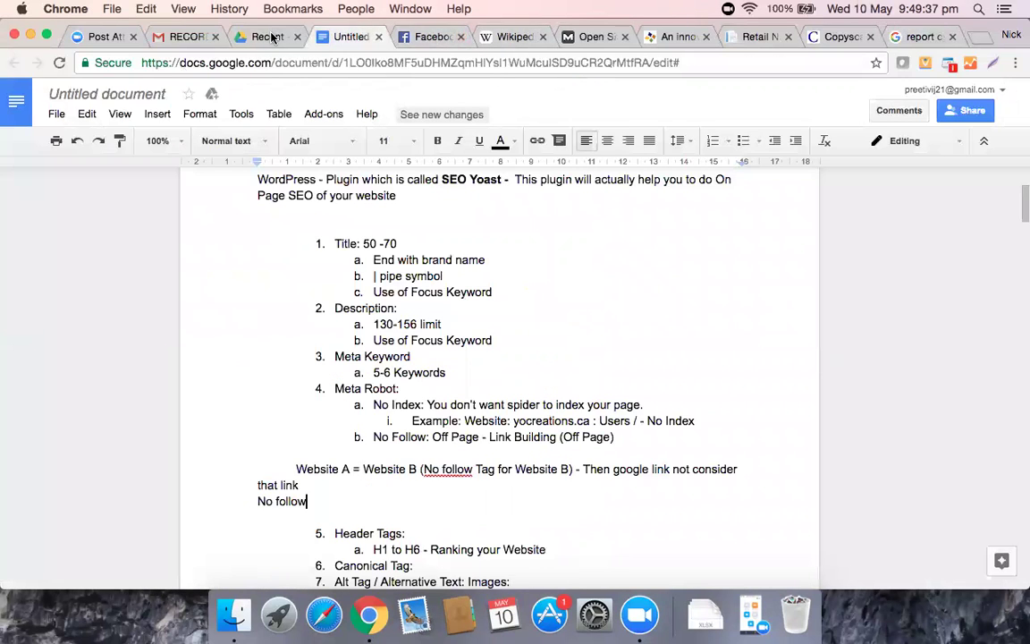
{"action": "left_click", "coordinate": [271, 36]}
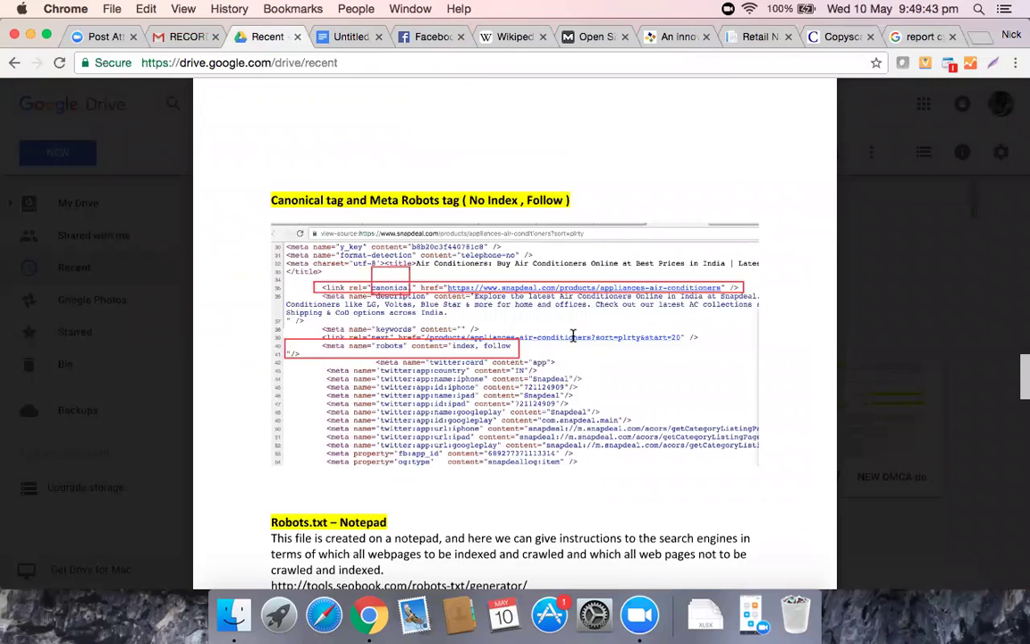
{"action": "scroll", "coordinate": [573, 335], "scroll_direction": "down", "scroll_amount": 5}
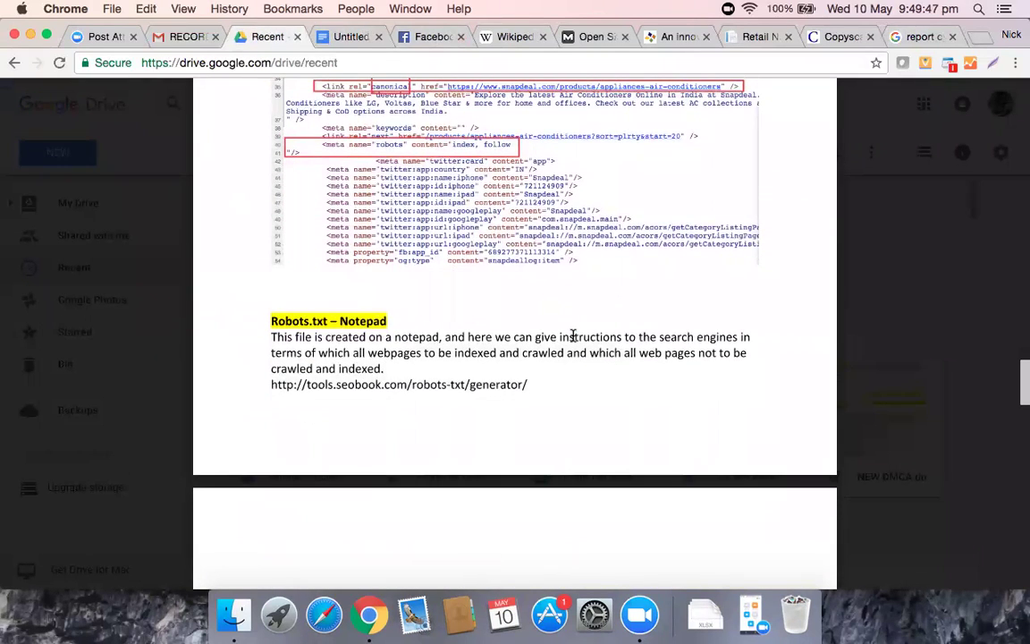
{"action": "scroll", "coordinate": [574, 335], "scroll_direction": "down", "scroll_amount": 1}
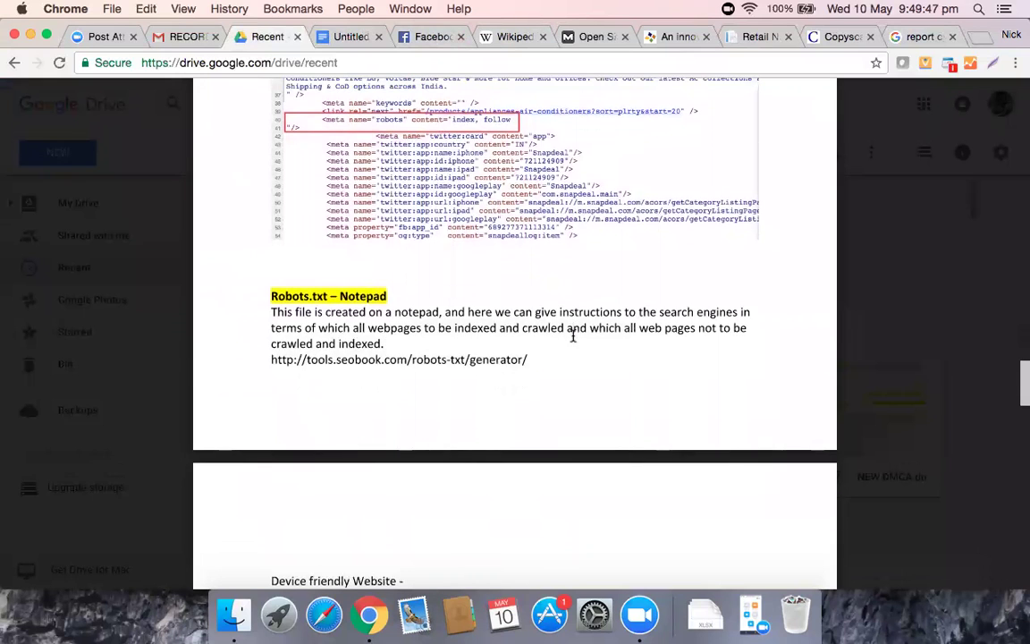
{"action": "scroll", "coordinate": [573, 335], "scroll_direction": "down", "scroll_amount": 3}
{"action": "scroll", "coordinate": [573, 338], "scroll_direction": "down", "scroll_amount": 10}
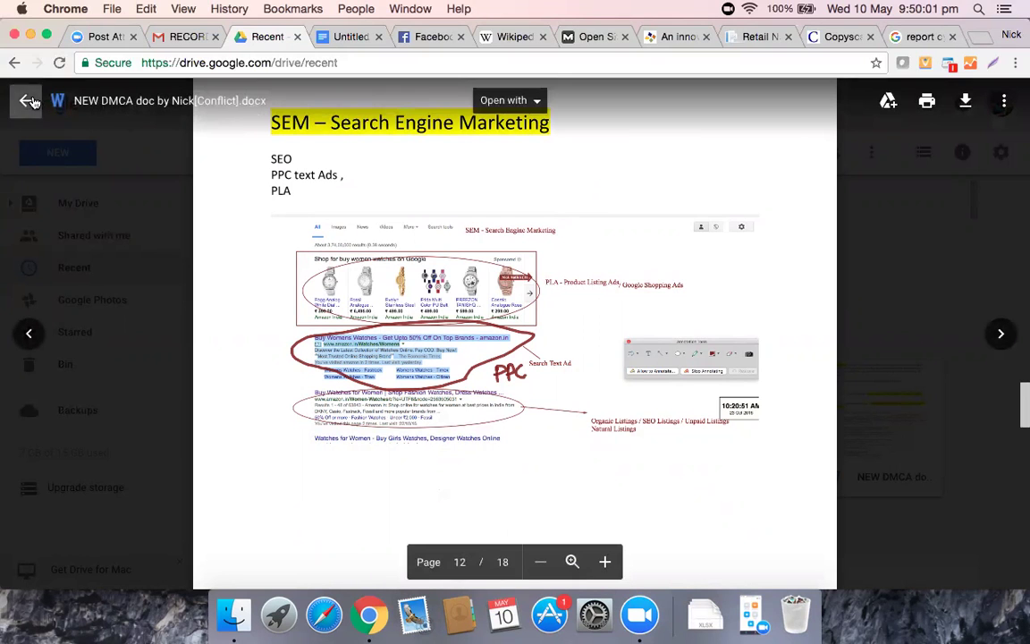
{"action": "left_click", "coordinate": [30, 101]}
{"action": "left_click", "coordinate": [14, 63]}
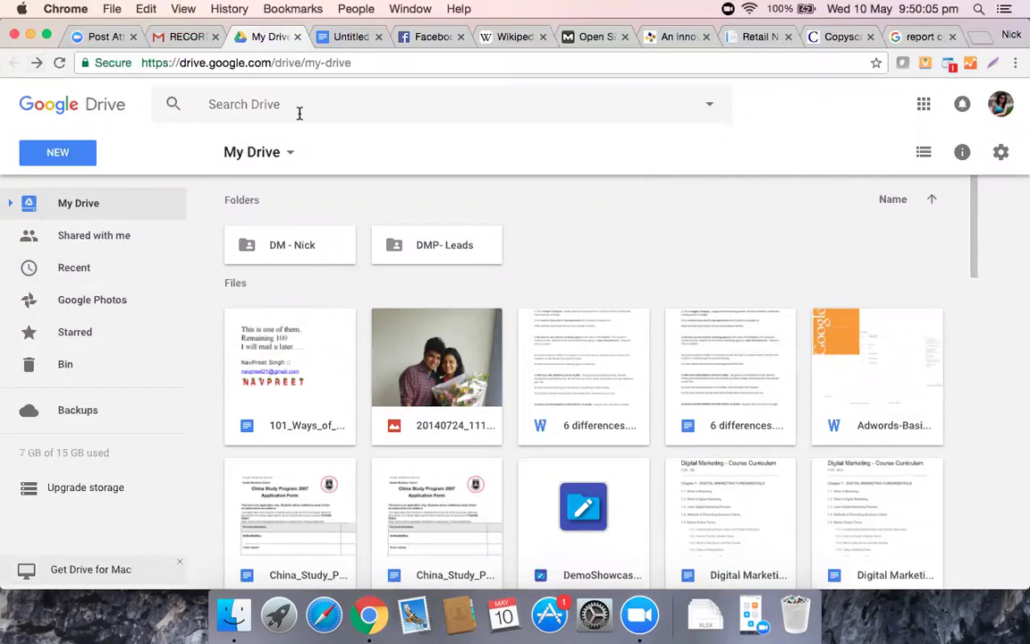
Find the contact's messages in Gmail by name and open the attachment Off Page Optimization_DMP.pdf from the March 26 e-mail.
{"action": "left_click", "coordinate": [178, 37]}
{"action": "left_click", "coordinate": [191, 142]}
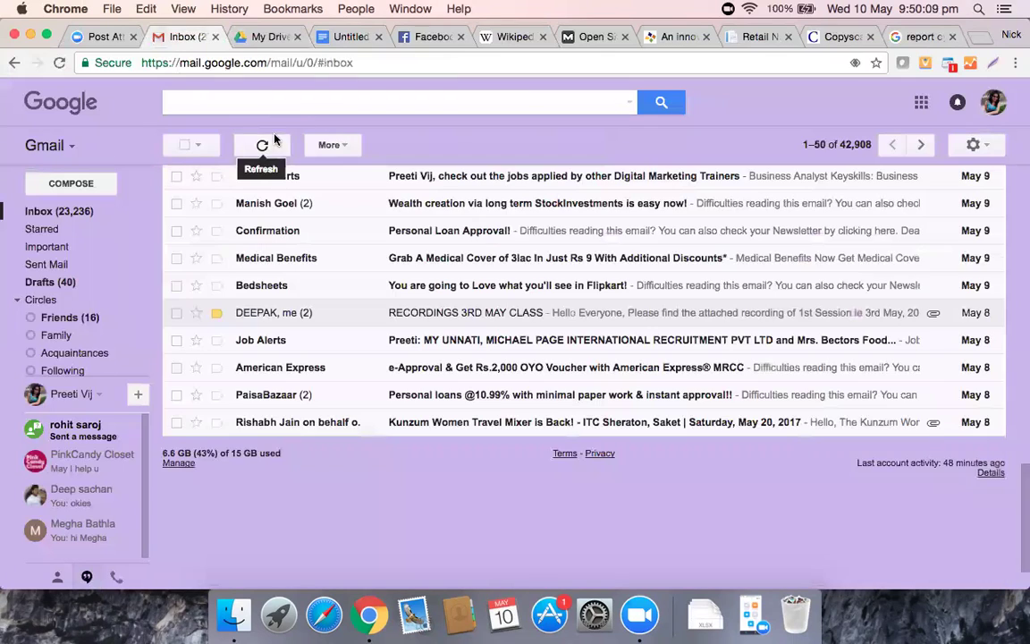
{"action": "type", "text": "nick"}
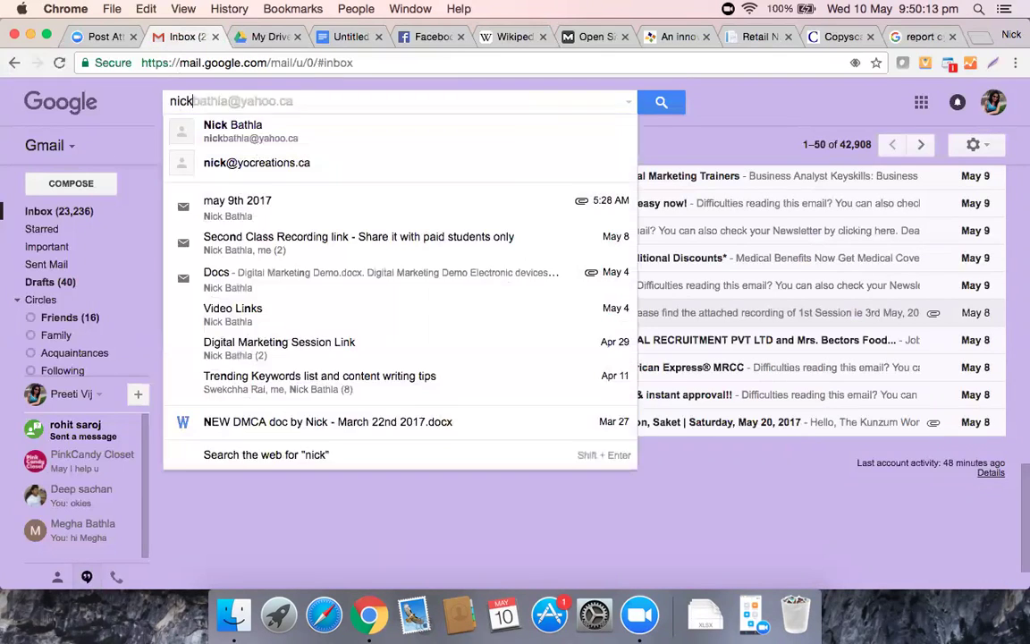
{"action": "type", "text": " bat"}
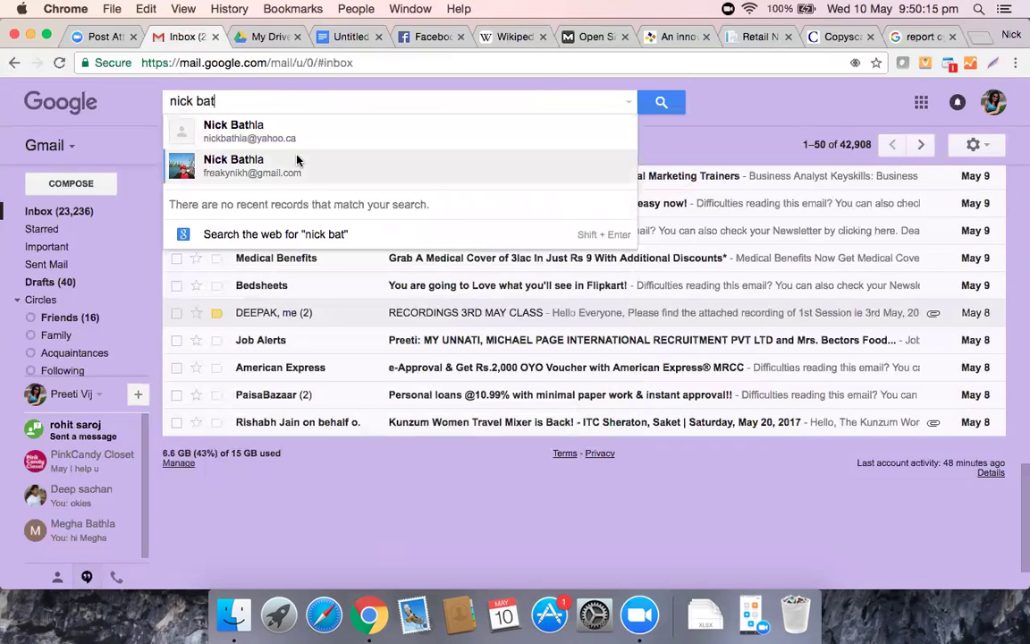
{"action": "left_click", "coordinate": [298, 162]}
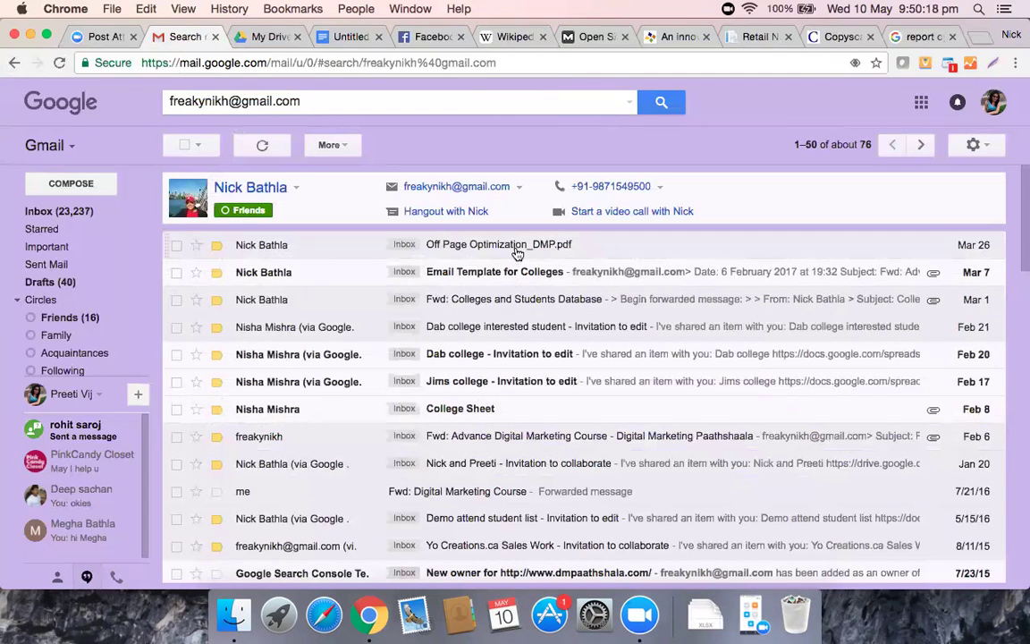
{"action": "left_click", "coordinate": [463, 231]}
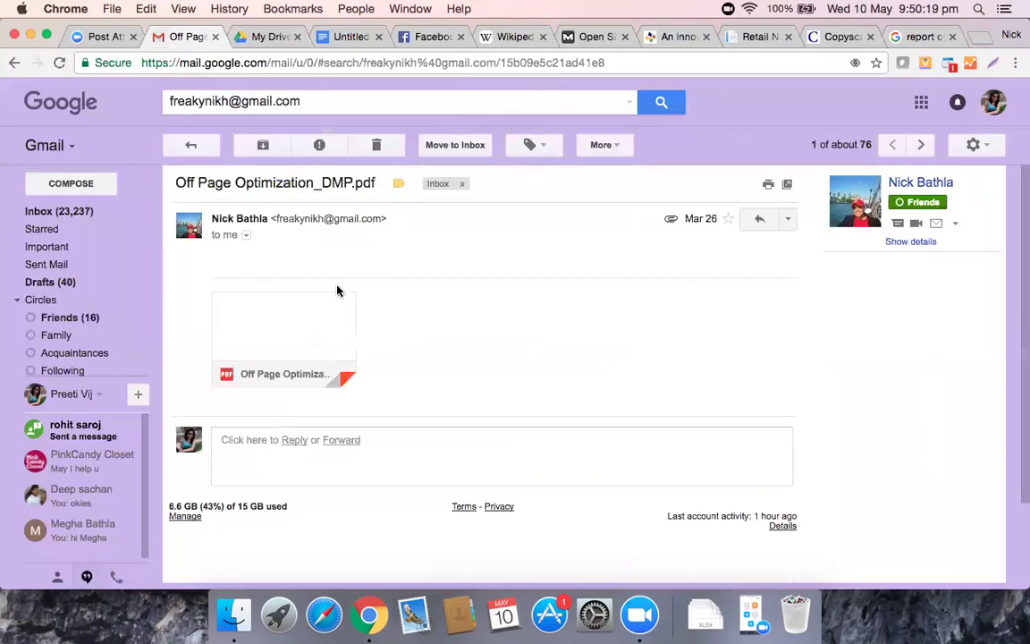
{"action": "left_click", "coordinate": [294, 322]}
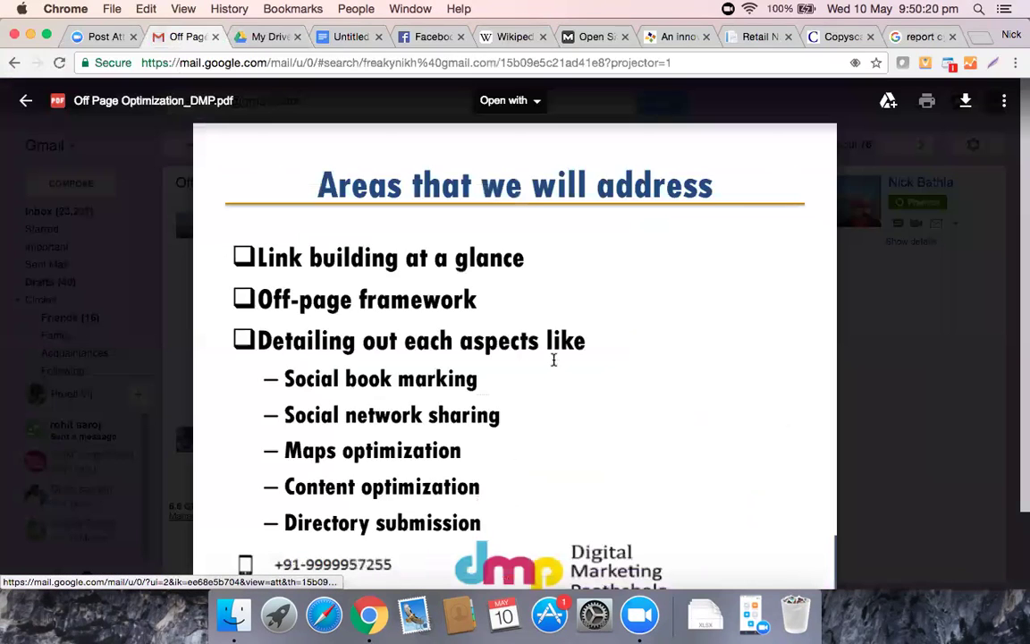
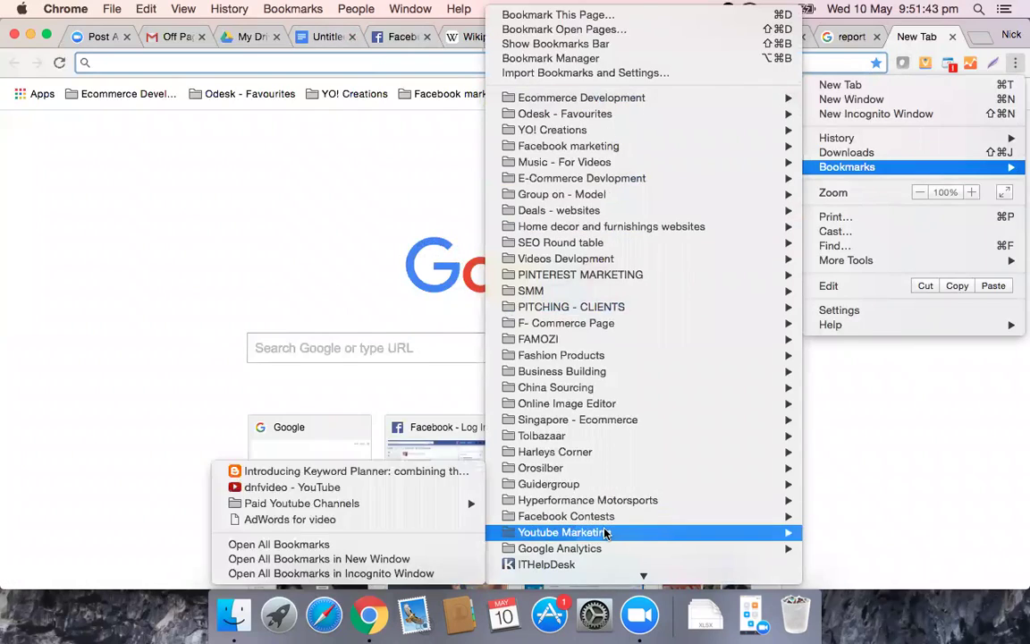
{"action": "scroll", "coordinate": [605, 533], "scroll_direction": "down", "scroll_amount": 20}
{"action": "scroll", "coordinate": [605, 533], "scroll_direction": "up", "scroll_amount": 15}
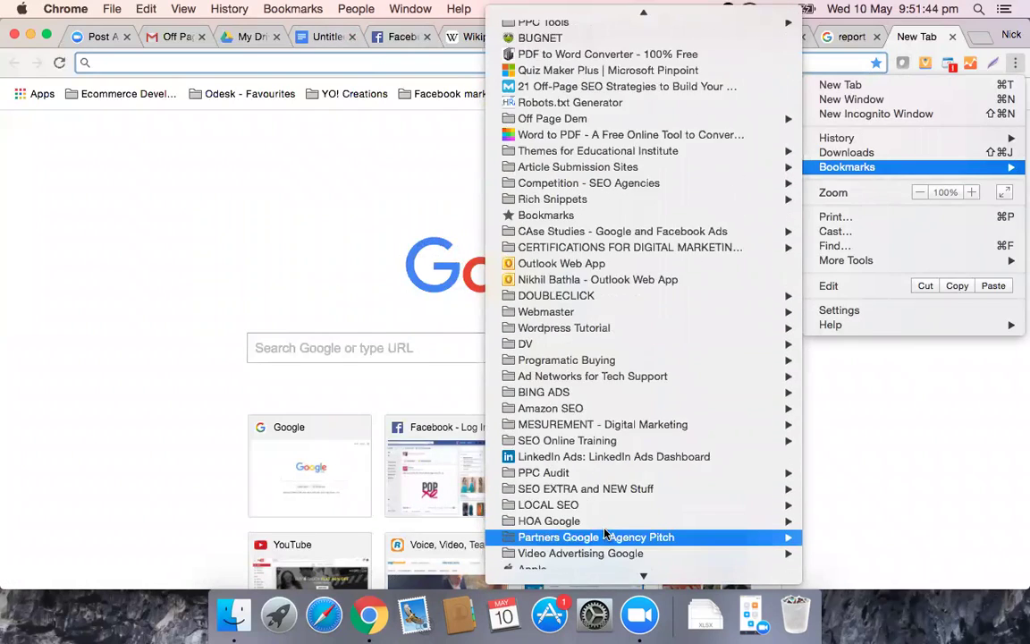
{"action": "scroll", "coordinate": [605, 533], "scroll_direction": "up", "scroll_amount": 10}
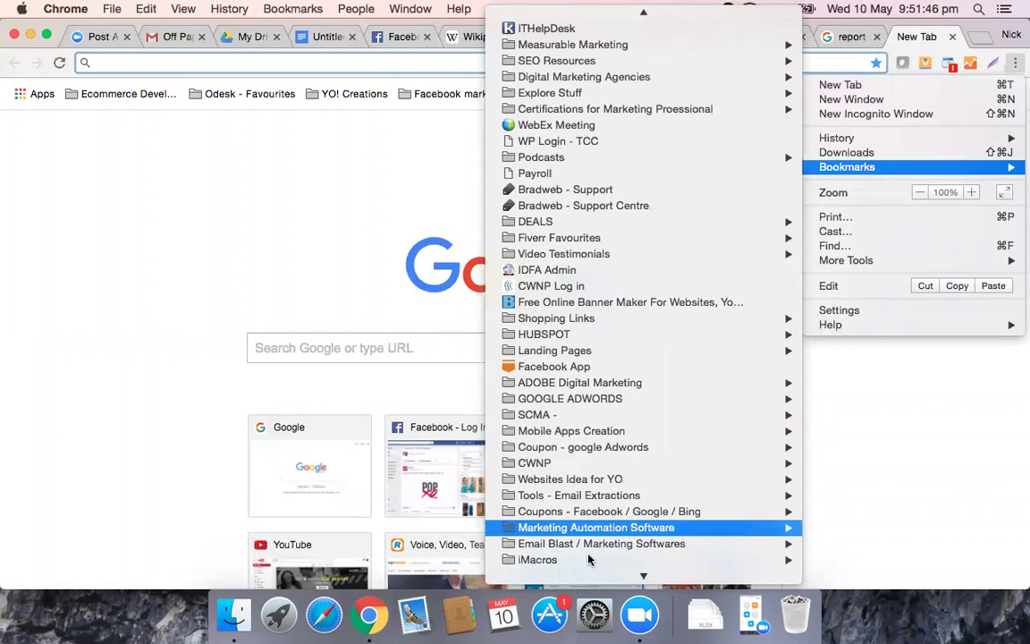
{"action": "scroll", "coordinate": [589, 559], "scroll_direction": "up", "scroll_amount": 10}
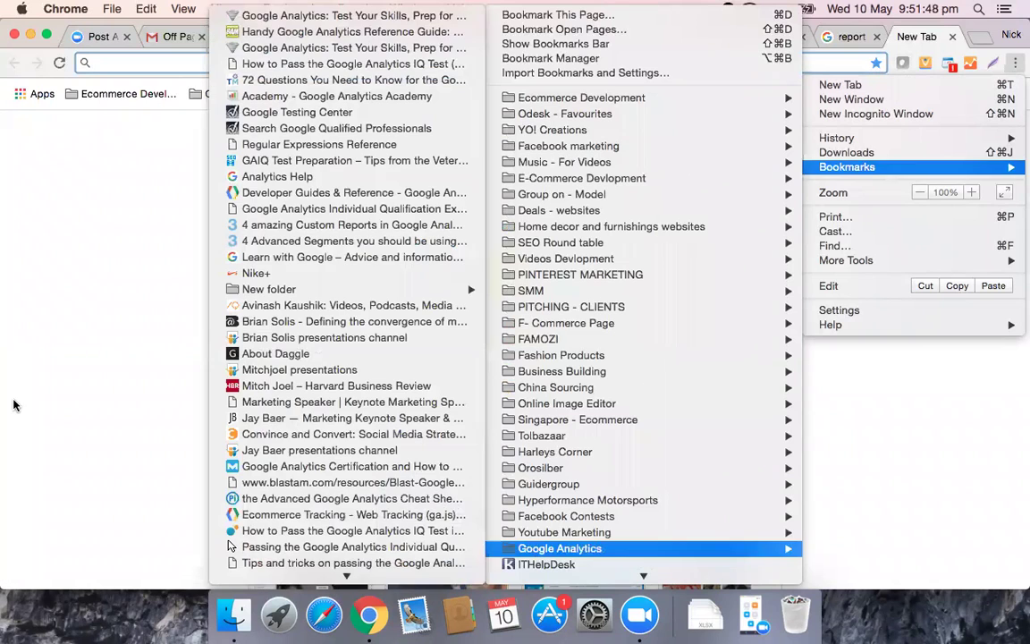
{"action": "left_click", "coordinate": [13, 405]}
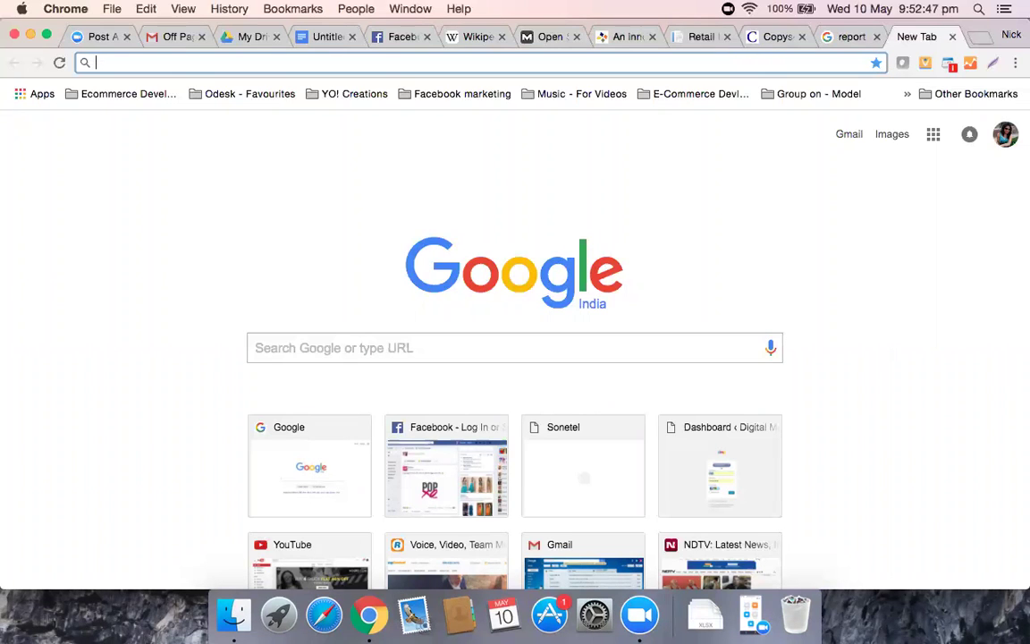
{"action": "type", "text": "yoc"}
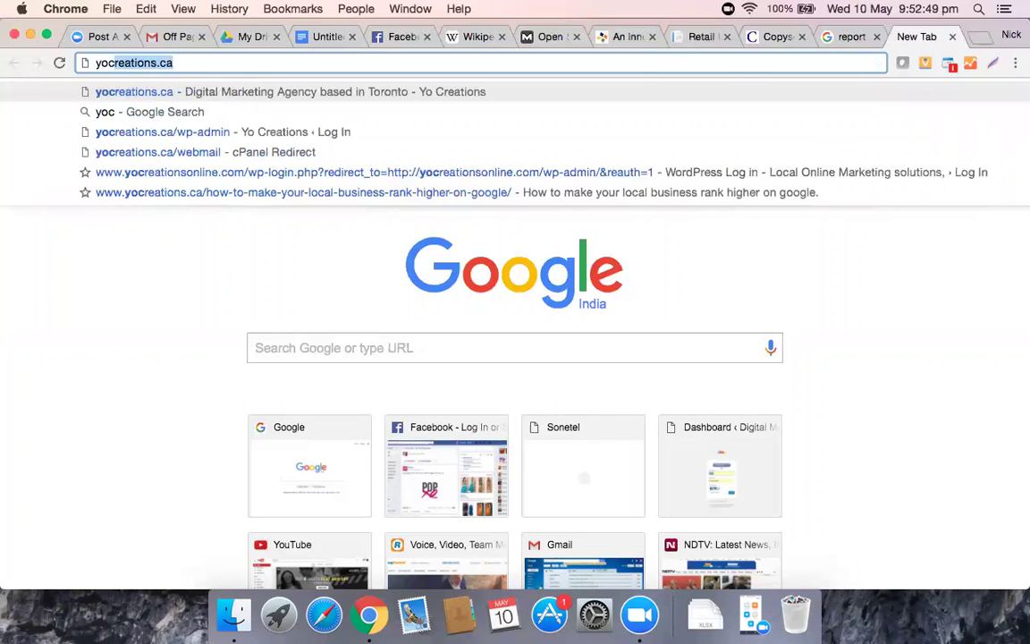
{"action": "key", "text": "BackSpace"}
{"action": "key", "text": "BackSpace"}
{"action": "key", "text": "BackSpace"}
{"action": "key", "text": "BackSpace"}
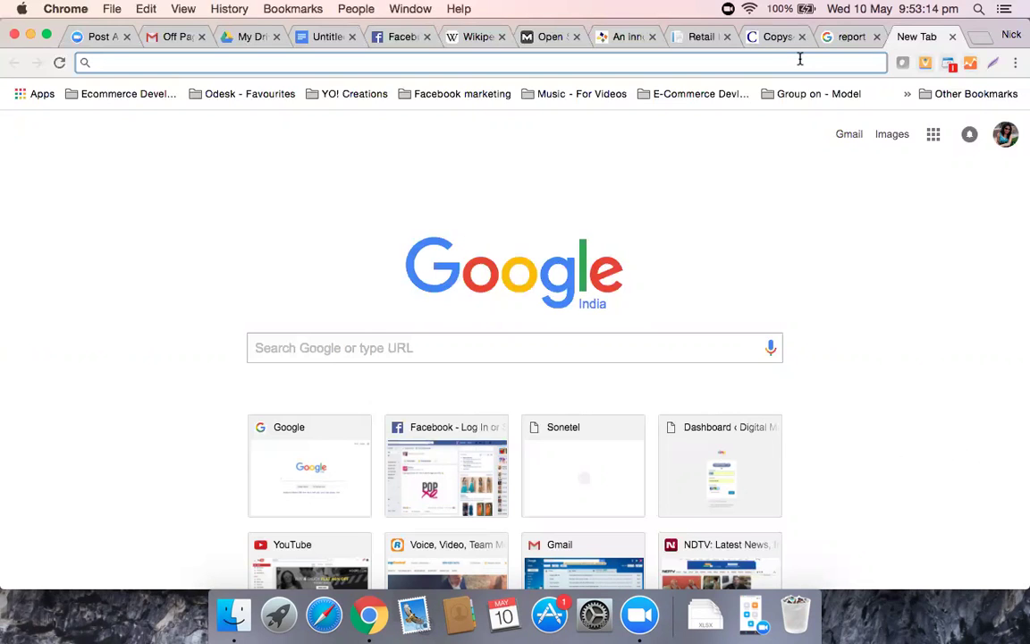
{"action": "type", "text": "social"}
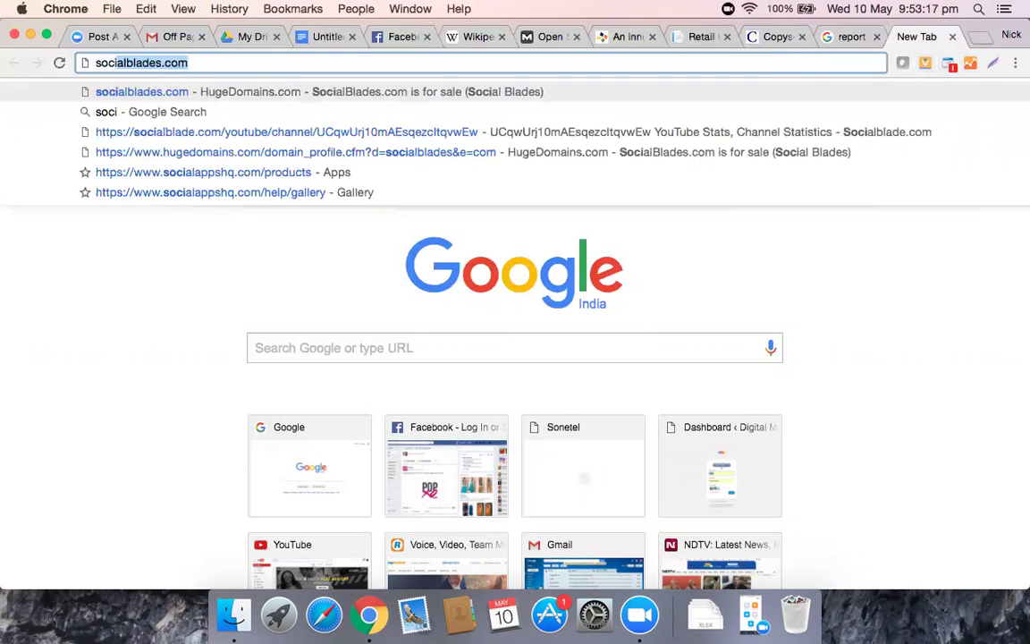
{"action": "key", "text": "BackSpace"}
{"action": "key", "text": "BackSpace"}
{"action": "key", "text": "BackSpace"}
{"action": "key", "text": "BackSpace"}
{"action": "key", "text": "BackSpace"}
{"action": "key", "text": "BackSpace"}
{"action": "key", "text": "BackSpace"}
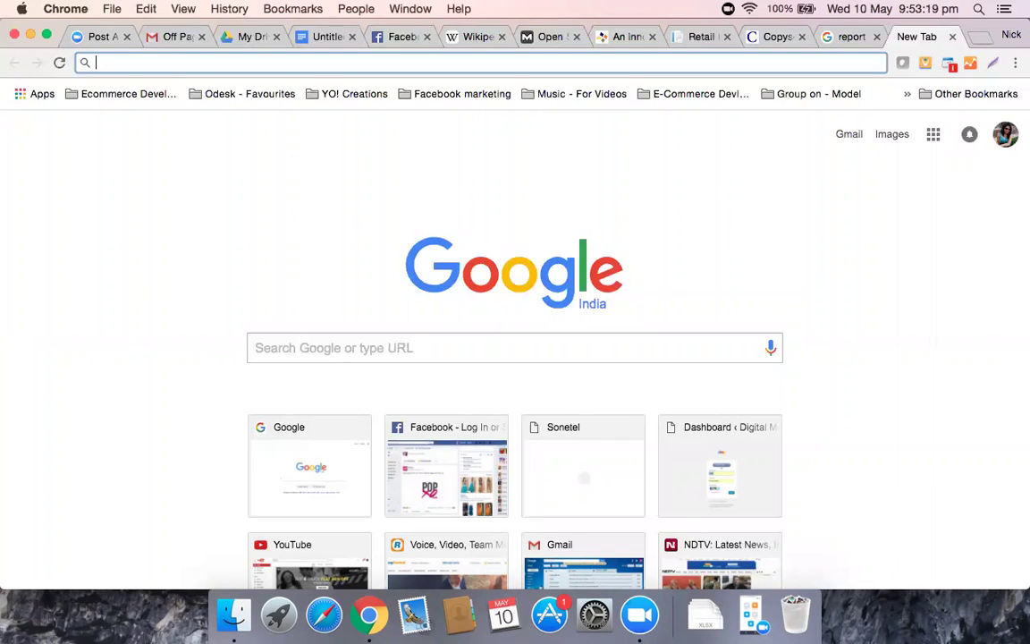
Open the social bookmarking site del.icio.us in the new browser tab.
{"action": "type", "text": "deli"}
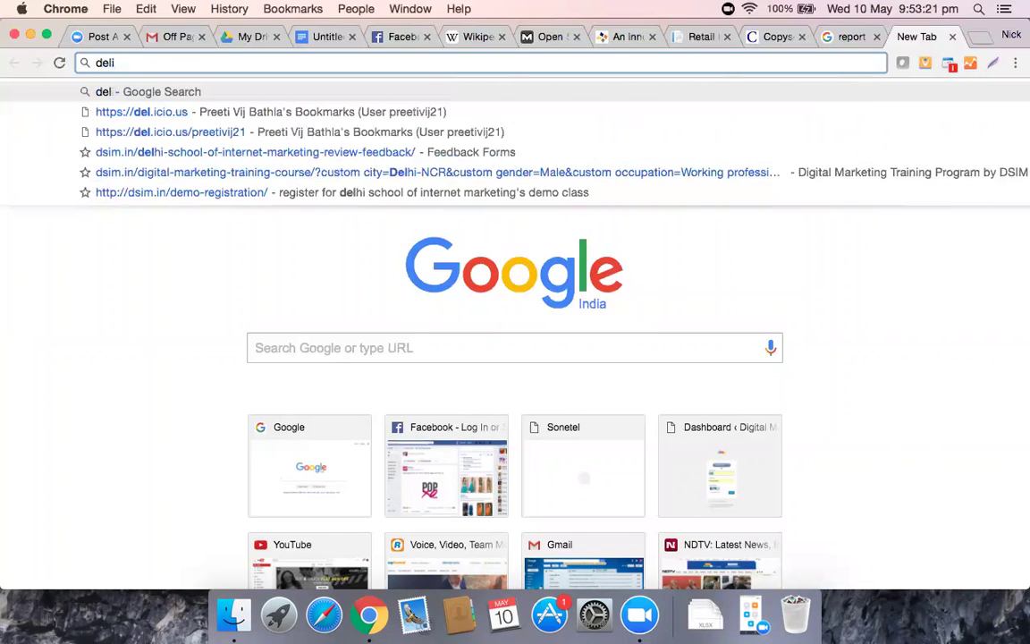
{"action": "key", "text": "Down"}
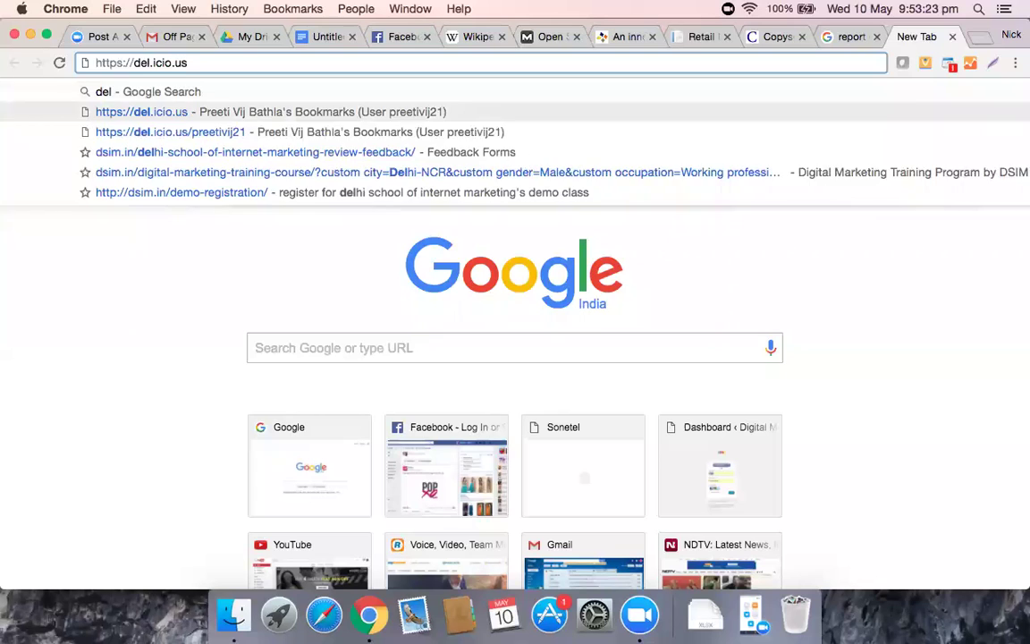
{"action": "key", "text": "Return"}
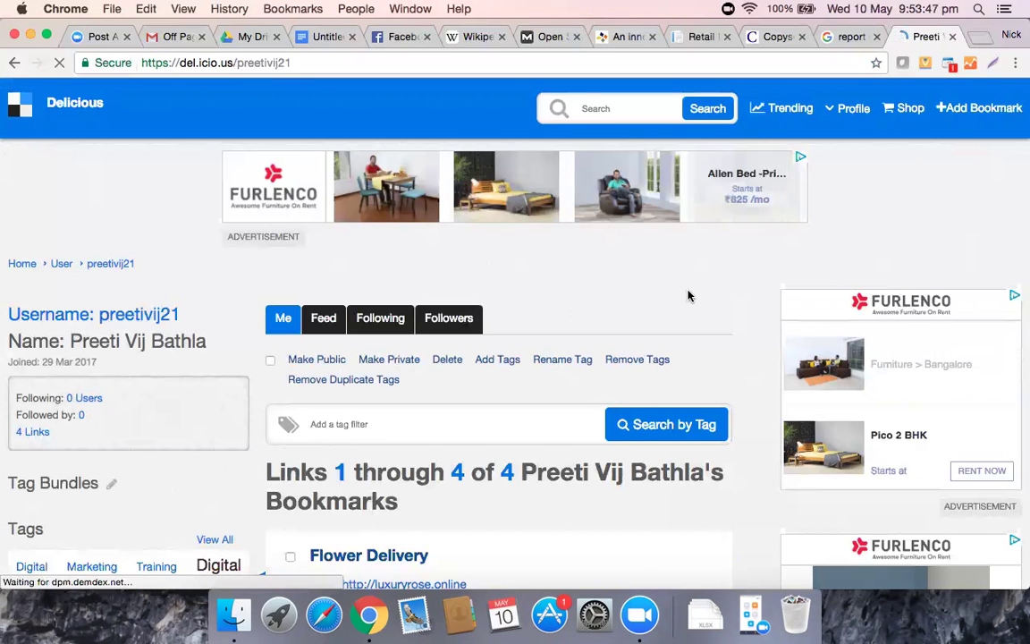
Examine the bookmarks saved on the Delicious profile, including their titles, URLs and tags.
{"action": "scroll", "coordinate": [688, 295], "scroll_direction": "down", "scroll_amount": 1}
{"action": "scroll", "coordinate": [688, 295], "scroll_direction": "down", "scroll_amount": 5}
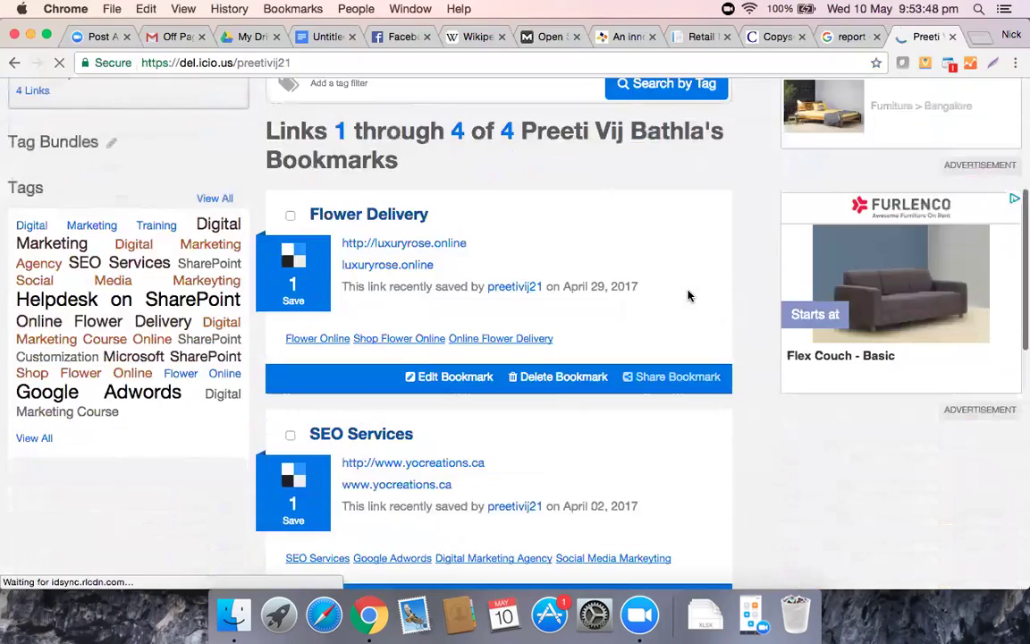
{"action": "scroll", "coordinate": [687, 297], "scroll_direction": "up", "scroll_amount": 3}
{"action": "scroll", "coordinate": [339, 533], "scroll_direction": "up", "scroll_amount": 2}
{"action": "scroll", "coordinate": [340, 534], "scroll_direction": "down", "scroll_amount": 5}
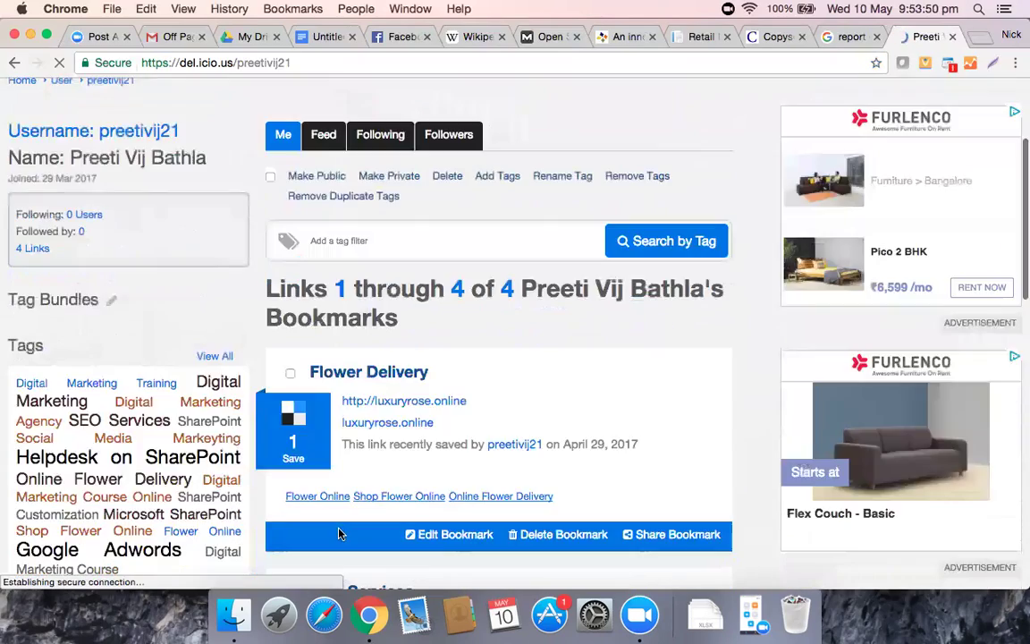
{"action": "scroll", "coordinate": [338, 534], "scroll_direction": "down", "scroll_amount": 10}
{"action": "scroll", "coordinate": [339, 534], "scroll_direction": "up", "scroll_amount": 8}
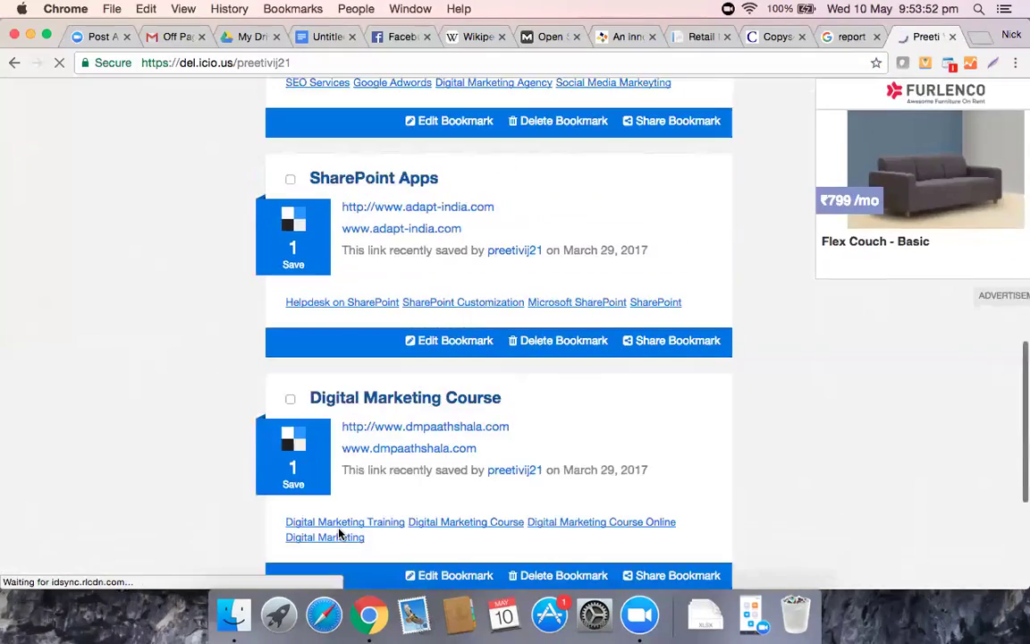
{"action": "scroll", "coordinate": [339, 534], "scroll_direction": "up", "scroll_amount": 6}
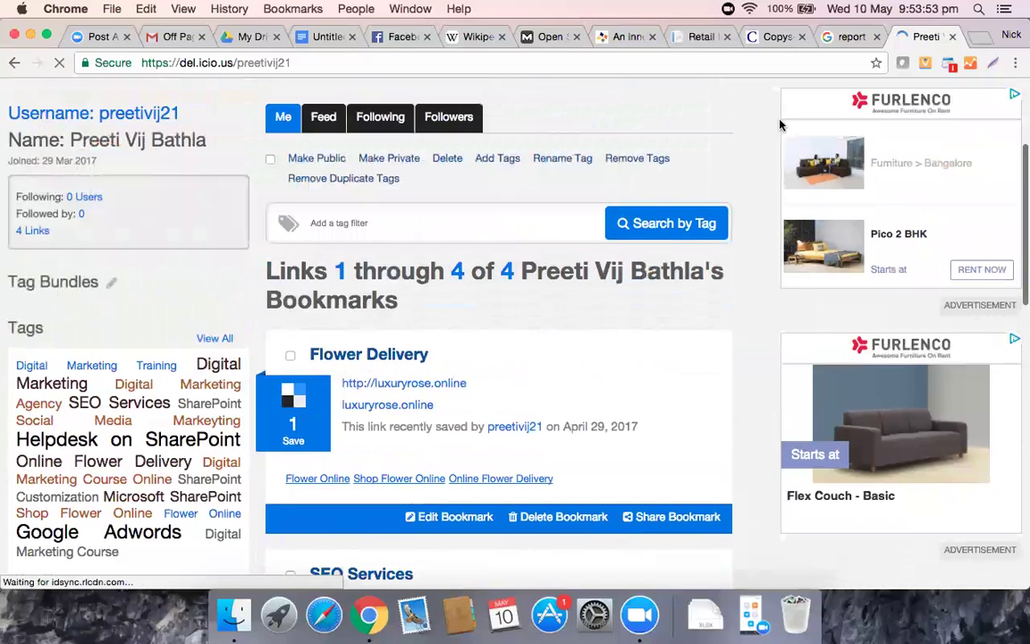
{"action": "scroll", "coordinate": [567, 325], "scroll_direction": "up", "scroll_amount": 3}
{"action": "left_click", "coordinate": [497, 359]}
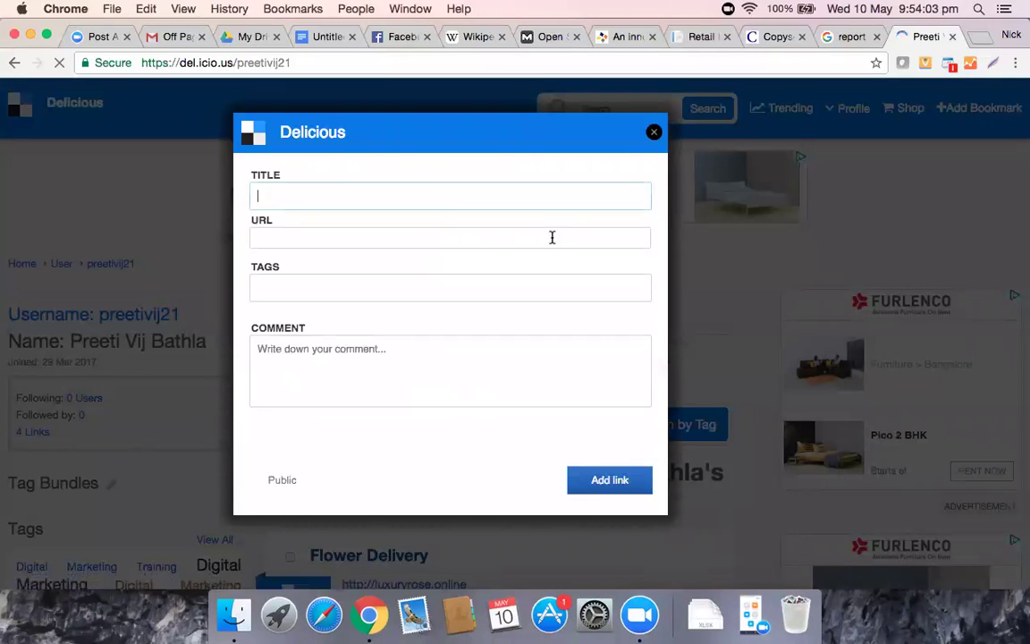
{"action": "left_click", "coordinate": [341, 228]}
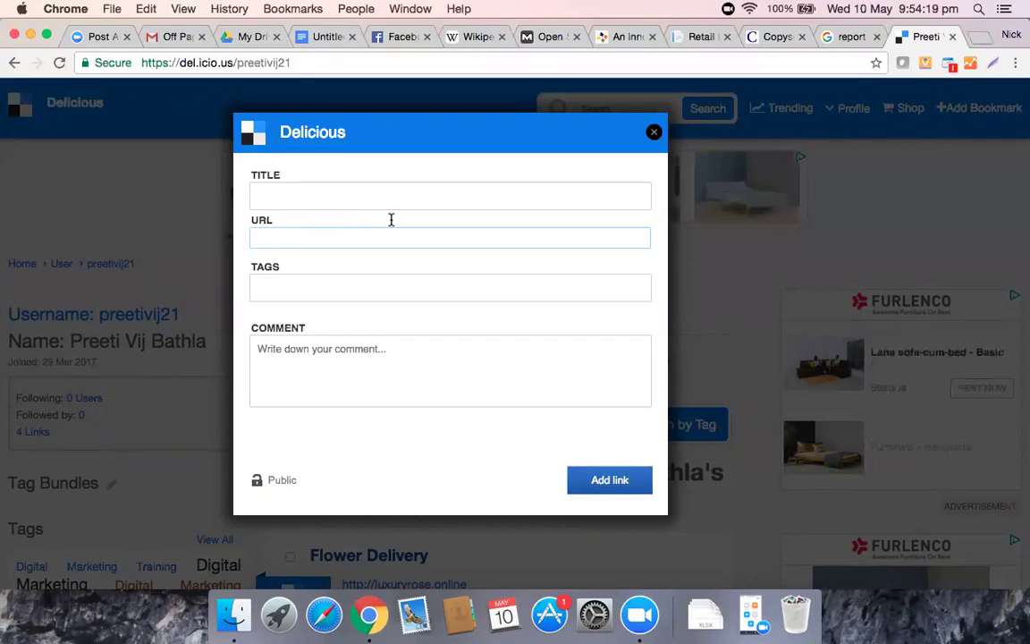
{"action": "left_click", "coordinate": [826, 332]}
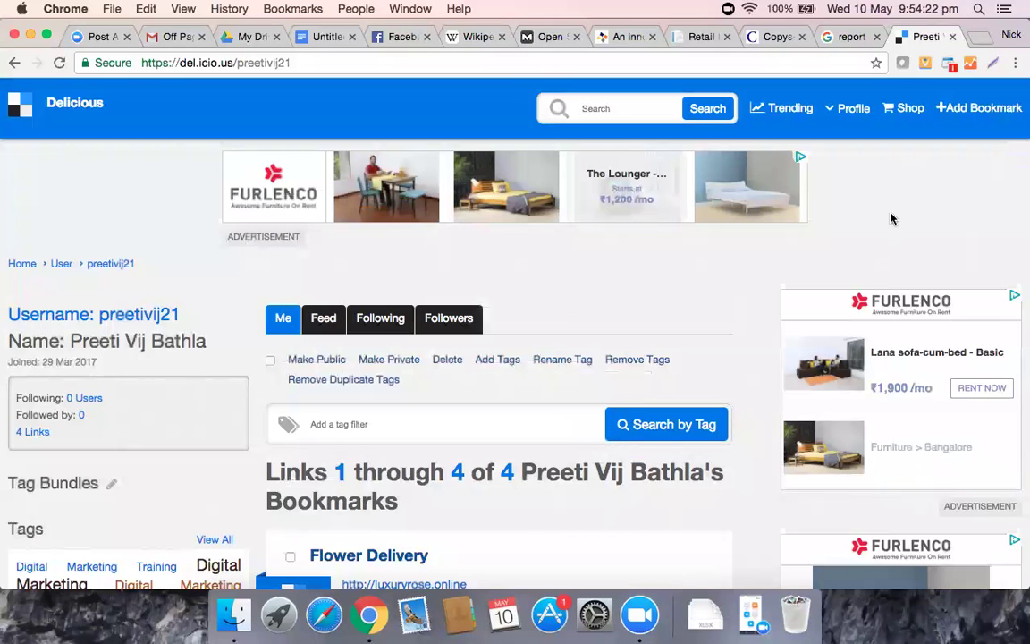
{"action": "left_click", "coordinate": [966, 107]}
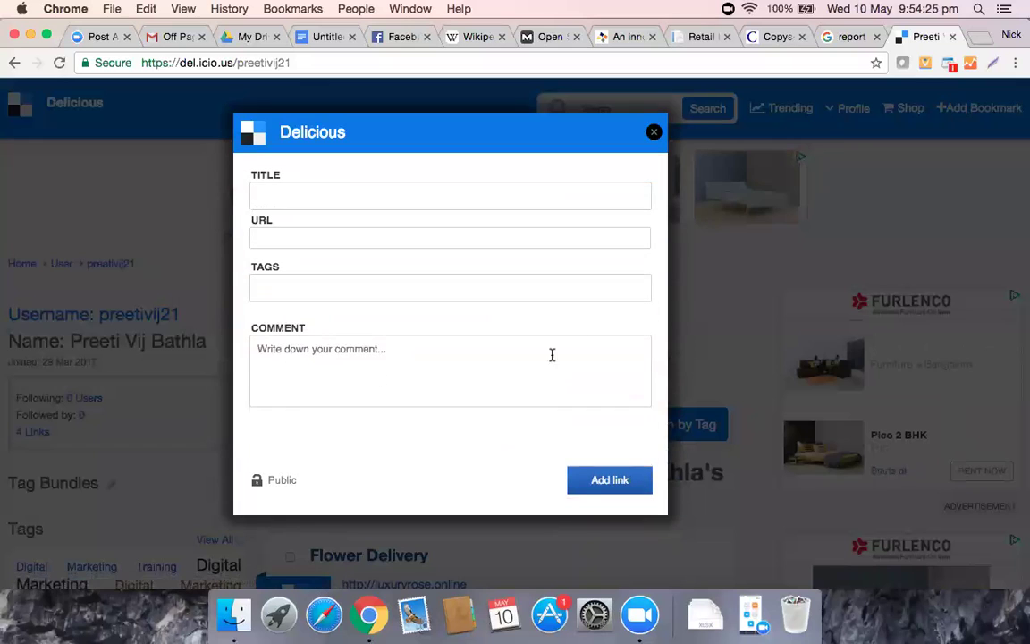
{"action": "left_click", "coordinate": [483, 202]}
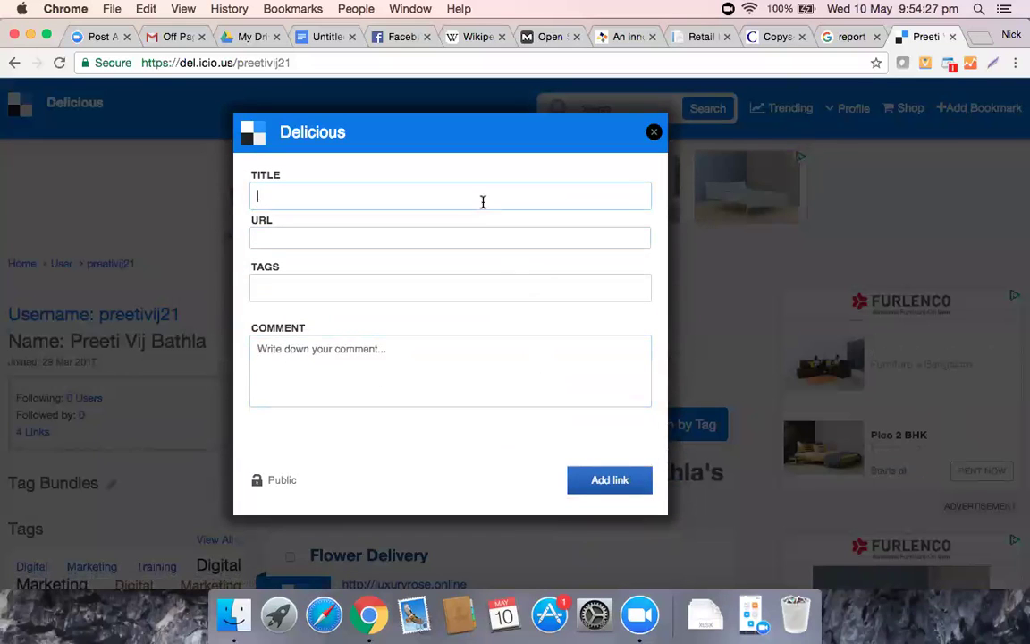
{"action": "type", "text": "Digitak"}
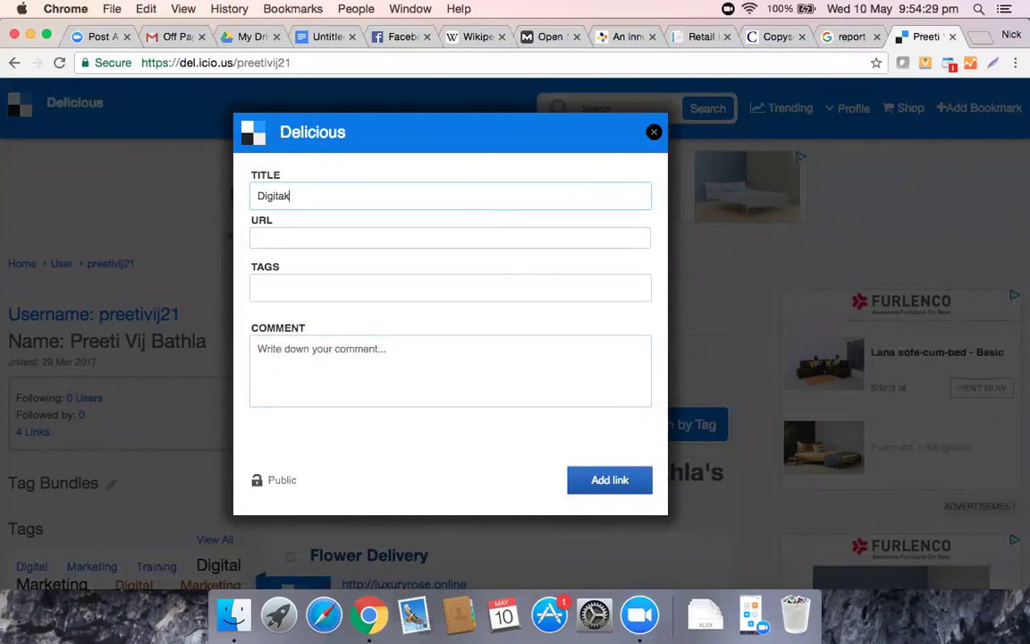
{"action": "key", "text": "BackSpace"}
{"action": "key", "text": "BackSpace"}
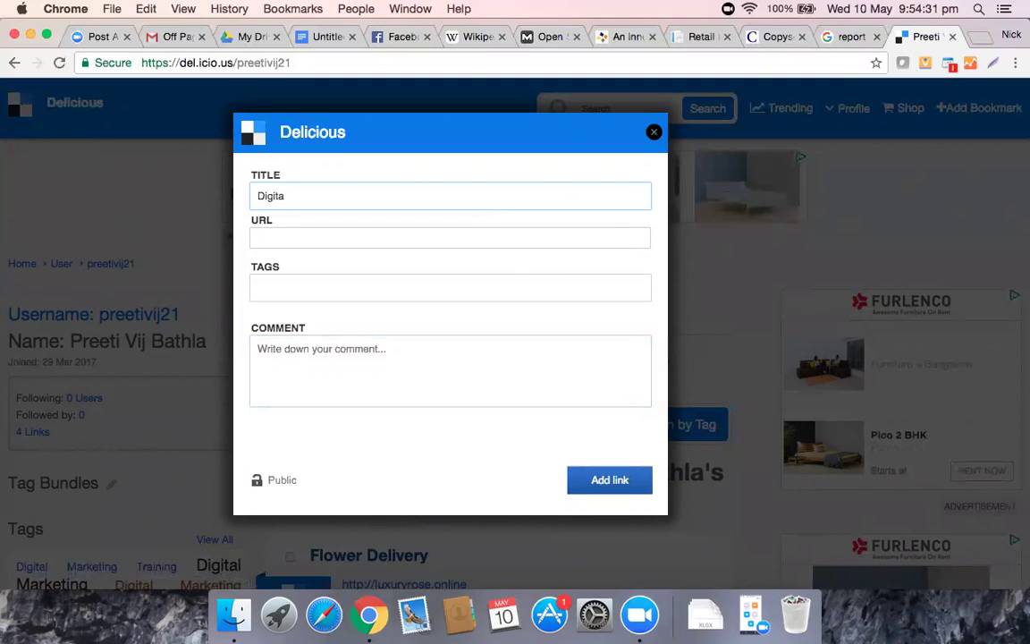
{"action": "type", "text": "l Mar"}
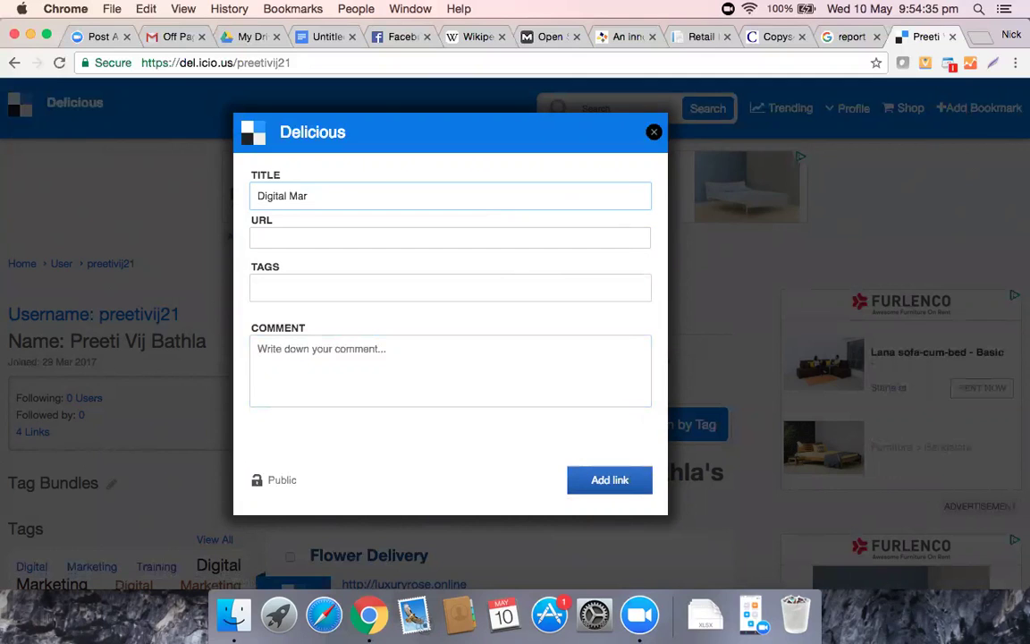
{"action": "type", "text": "keting Ag"}
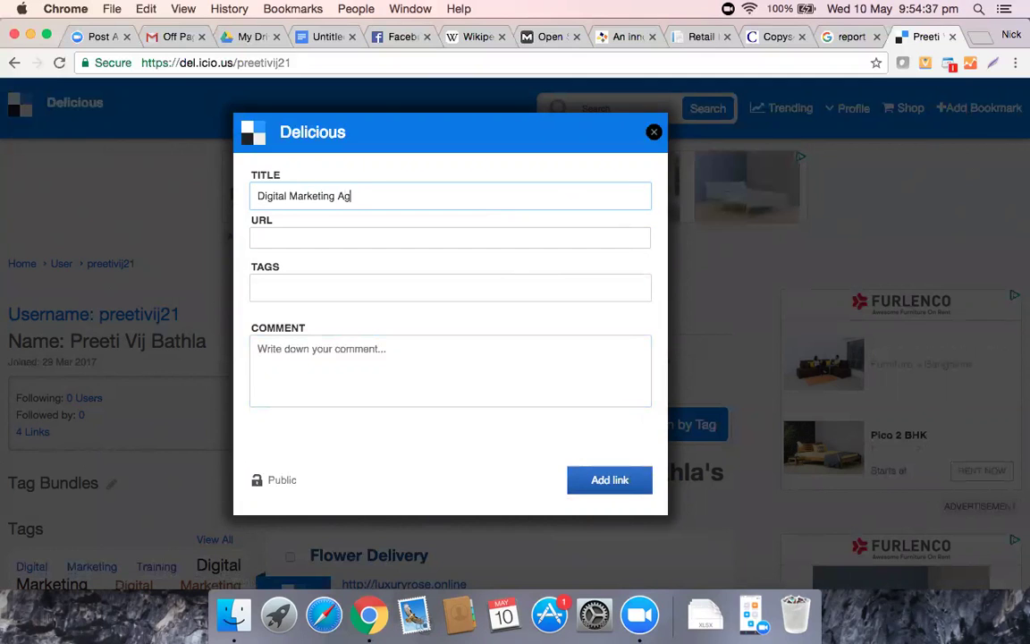
{"action": "type", "text": "ency Web"}
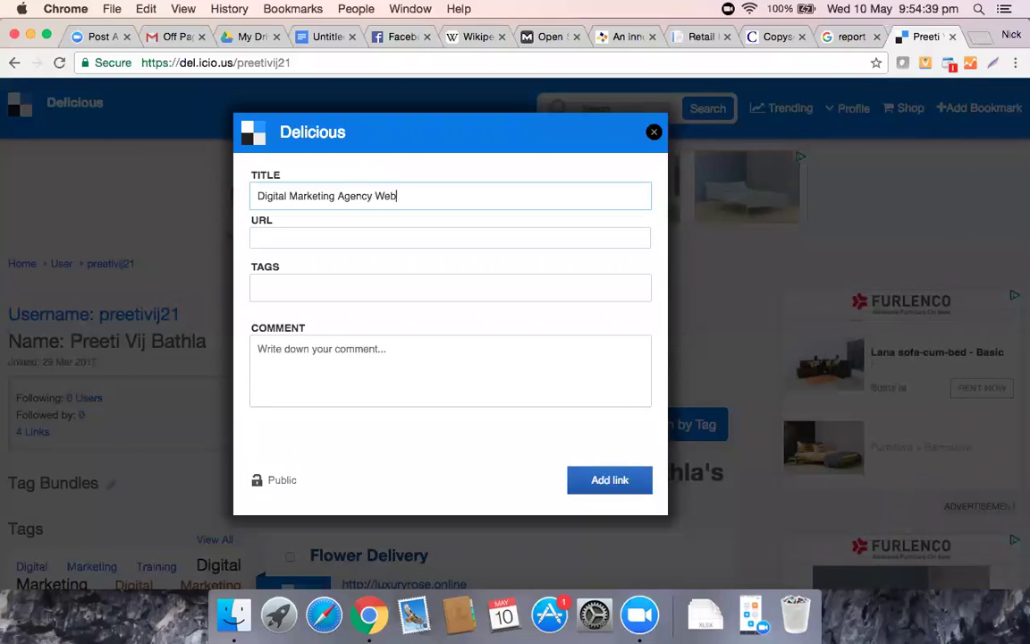
{"action": "type", "text": "site"}
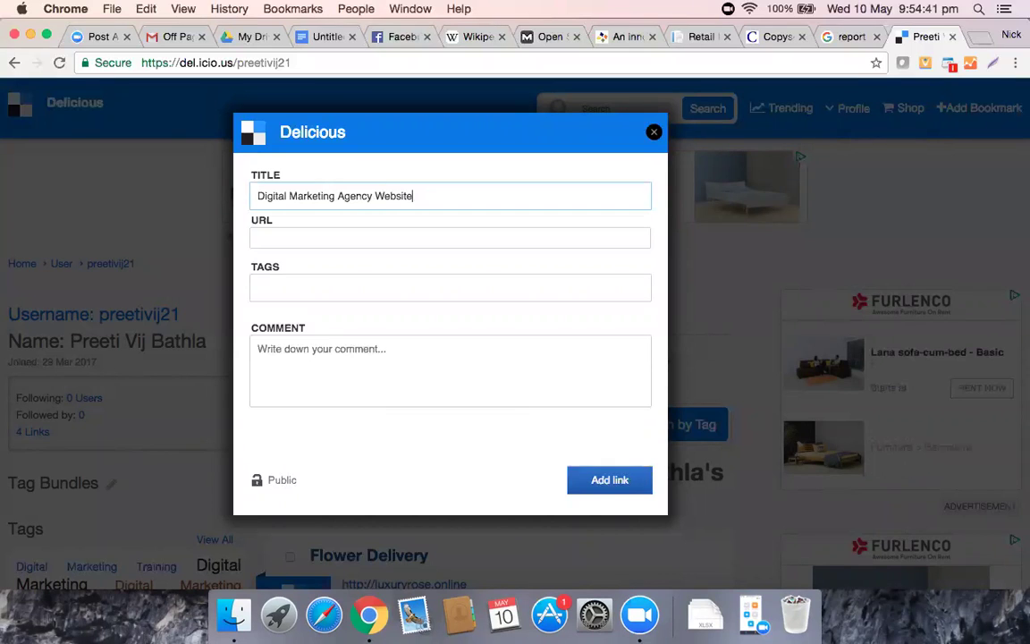
{"action": "key", "text": "Tab"}
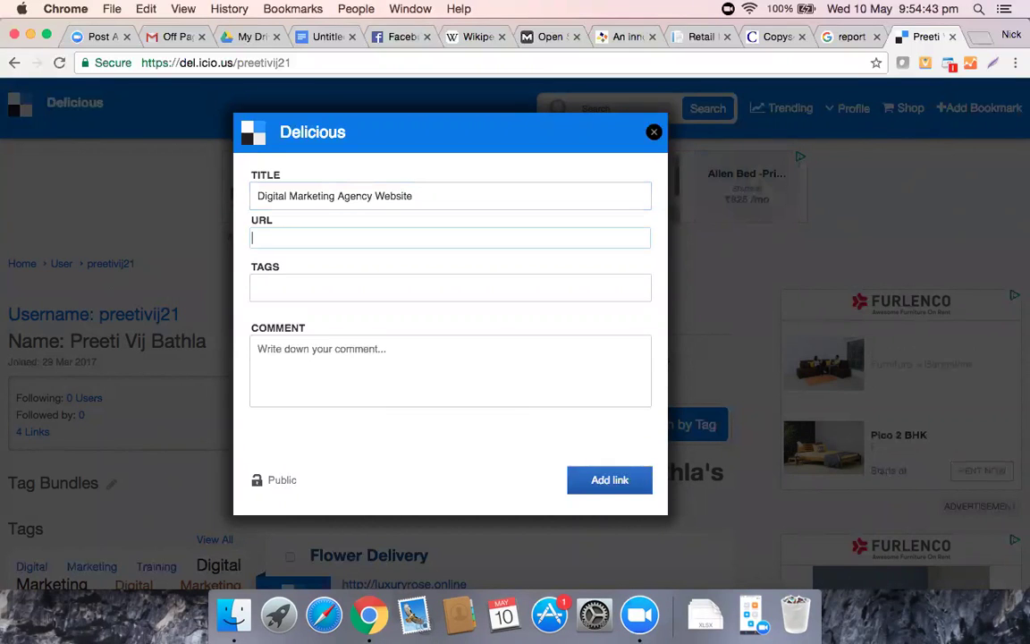
{"action": "type", "text": "www.yocreations.ca"}
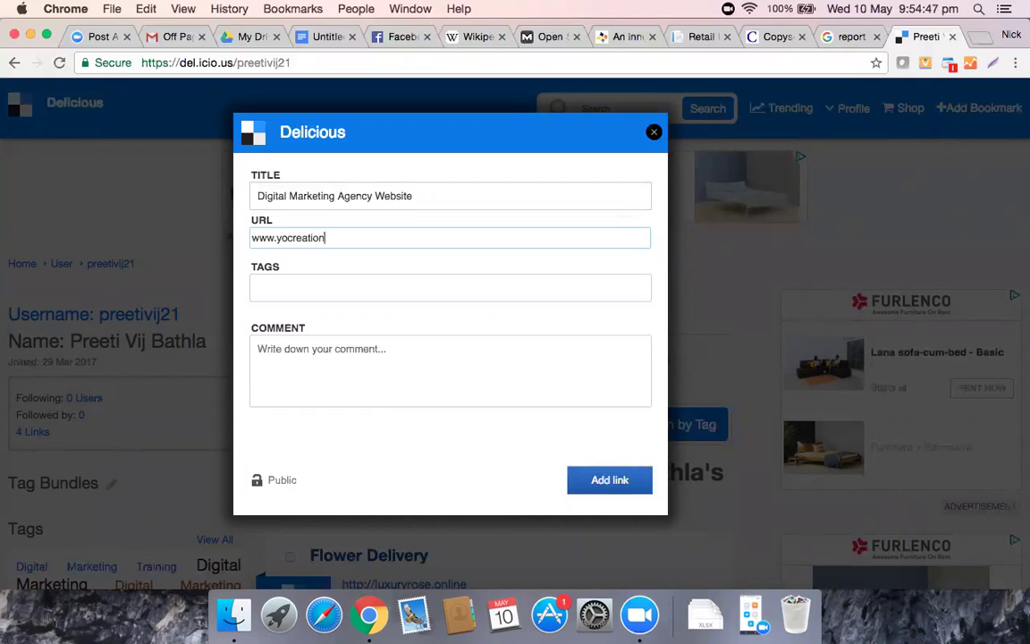
Tag the new bookmark with Digital Marketing Agency, Digital Marketing and SEO Services.
{"action": "key", "text": "Tab"}
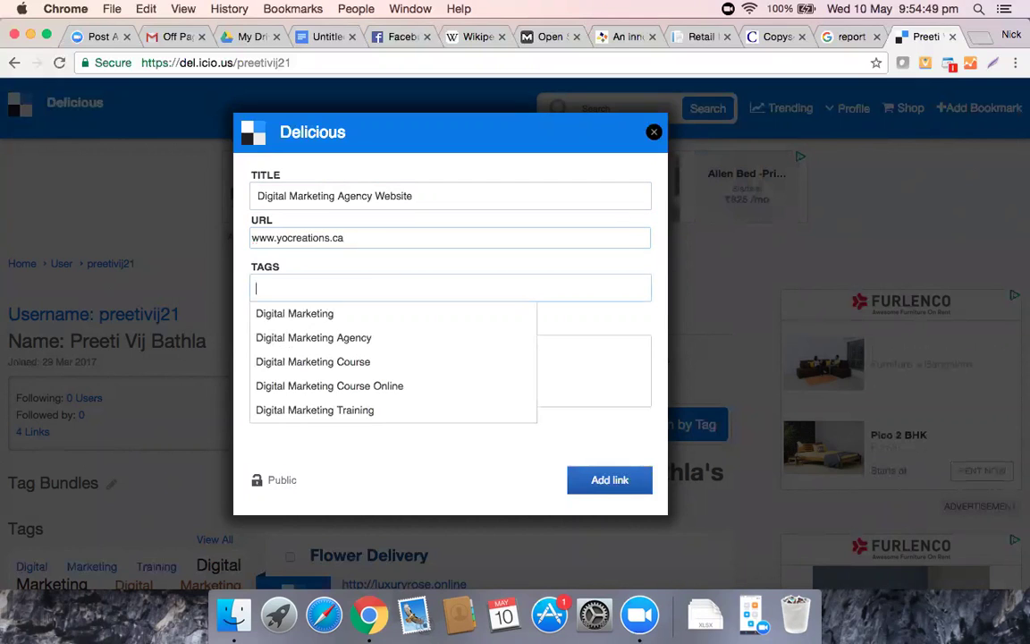
{"action": "left_click", "coordinate": [390, 338]}
{"action": "left_click", "coordinate": [403, 284]}
{"action": "type", "text": "Digit"}
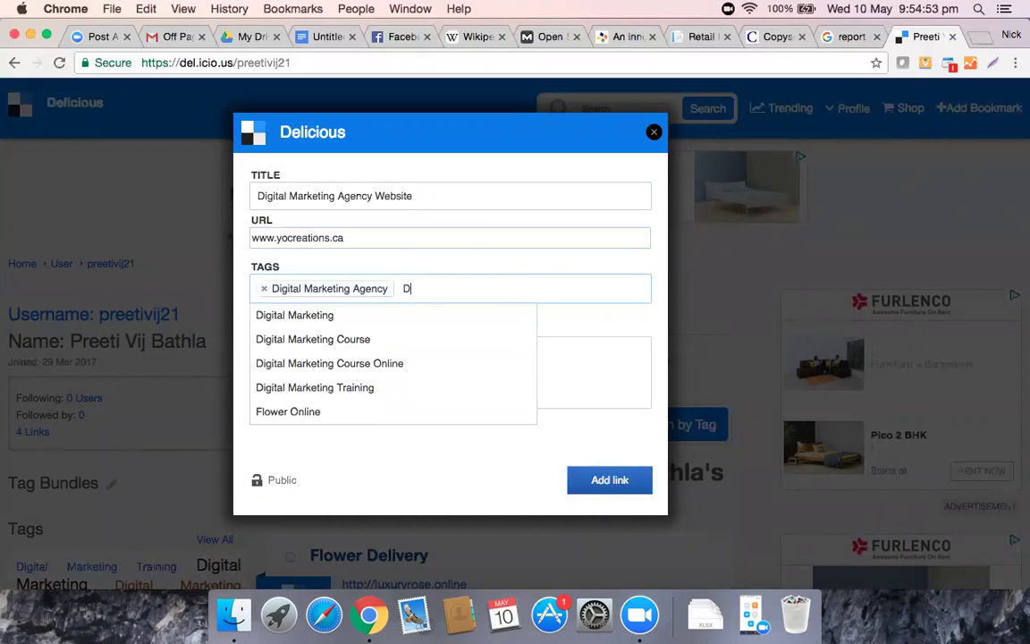
{"action": "left_click", "coordinate": [380, 315]}
{"action": "left_click", "coordinate": [559, 293]}
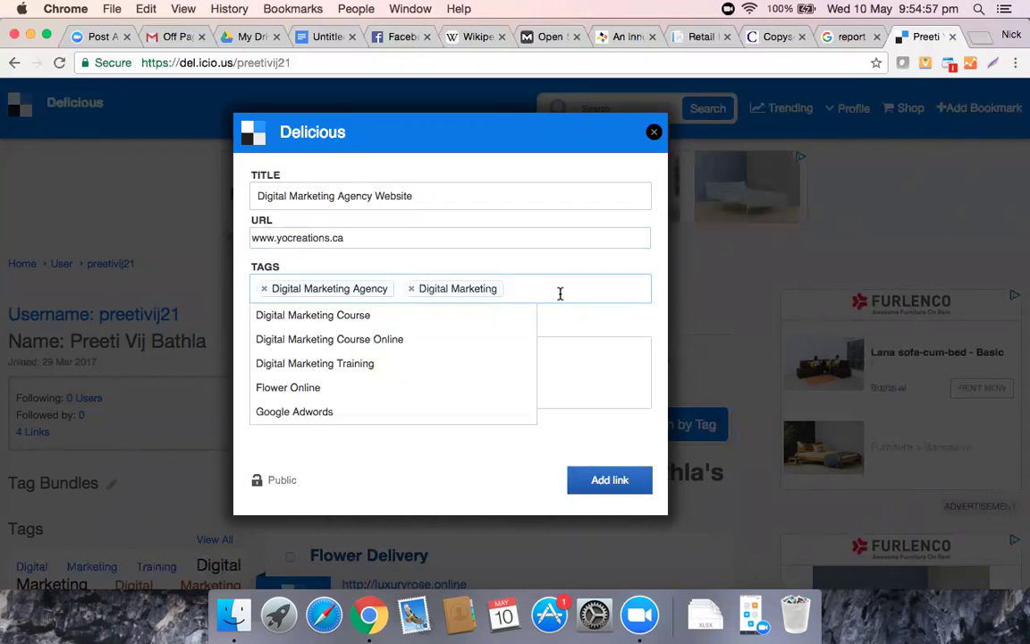
{"action": "type", "text": "SEO o"}
{"action": "key", "text": "BackSpace"}
{"action": "type", "text": "Service"}
{"action": "type", "text": "s"}
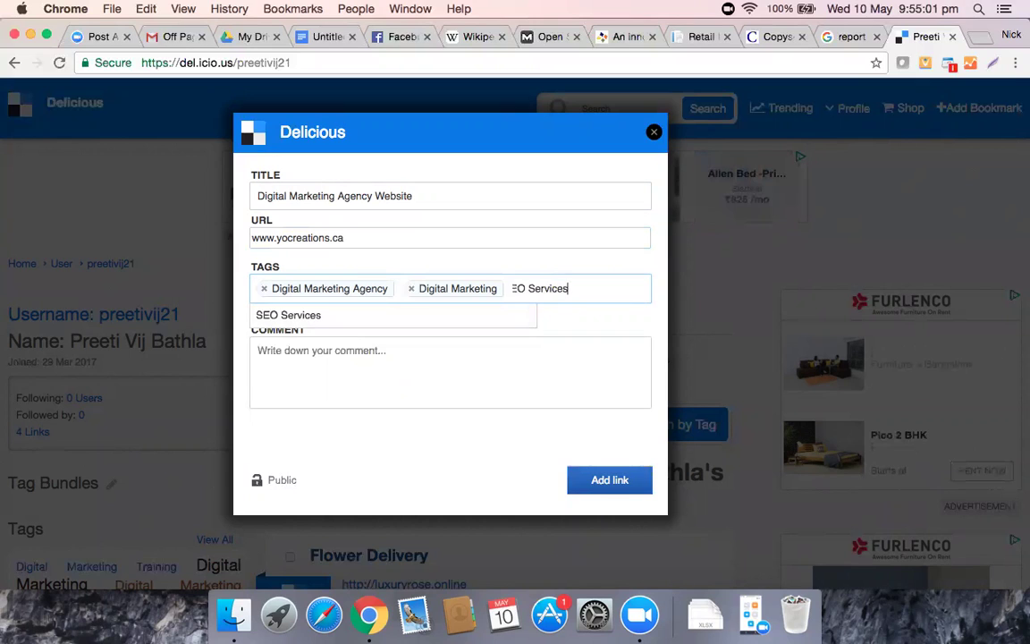
{"action": "left_click", "coordinate": [527, 318]}
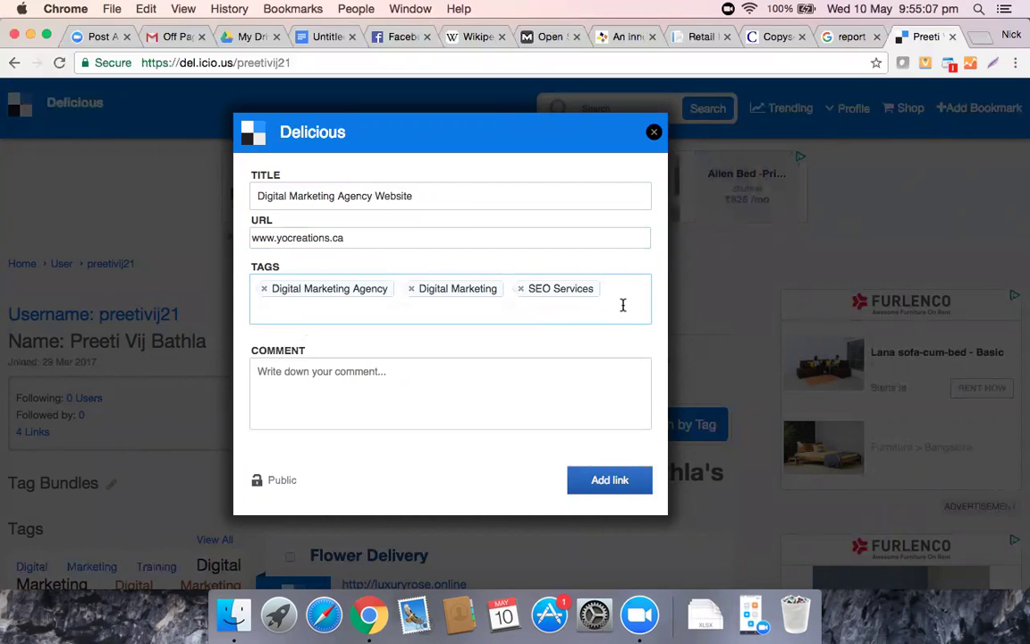
Submit the bookmark as a public link without a comment and close the Delicious dialog.
{"action": "left_click", "coordinate": [313, 381]}
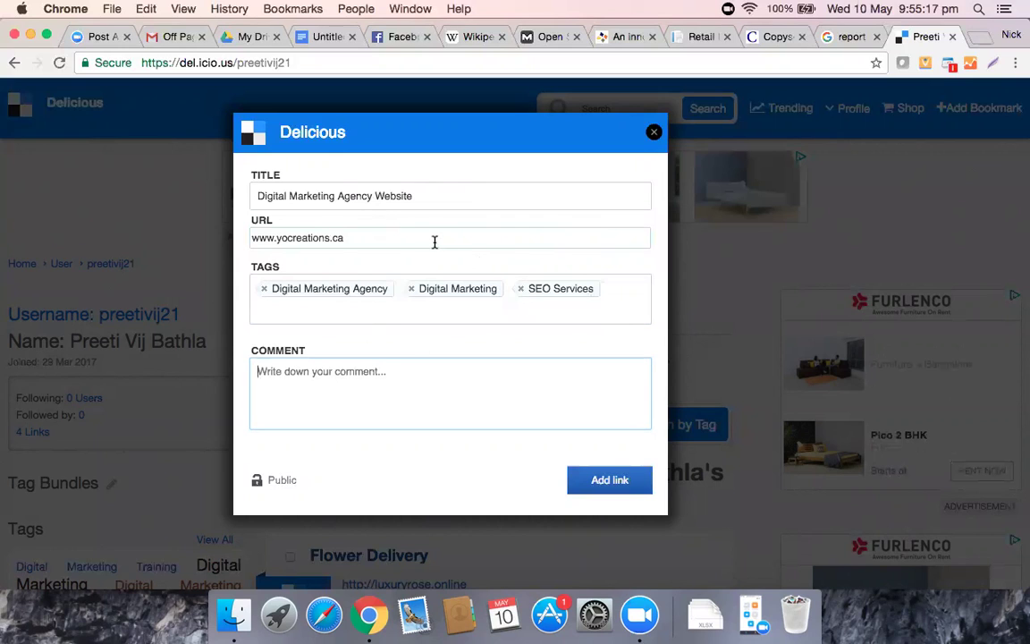
{"action": "left_click", "coordinate": [354, 240]}
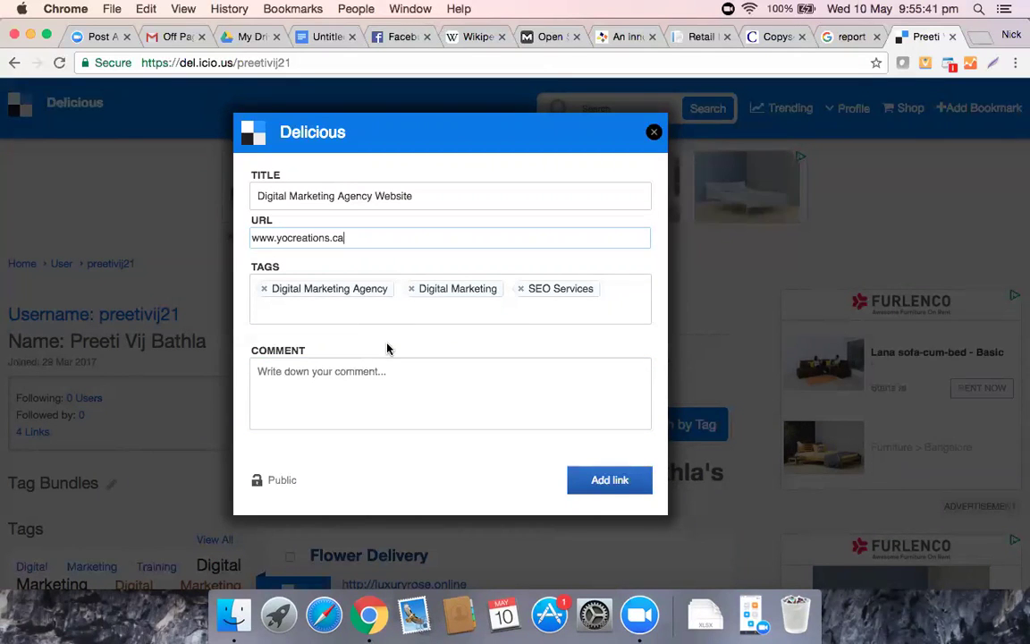
{"action": "left_click", "coordinate": [441, 202]}
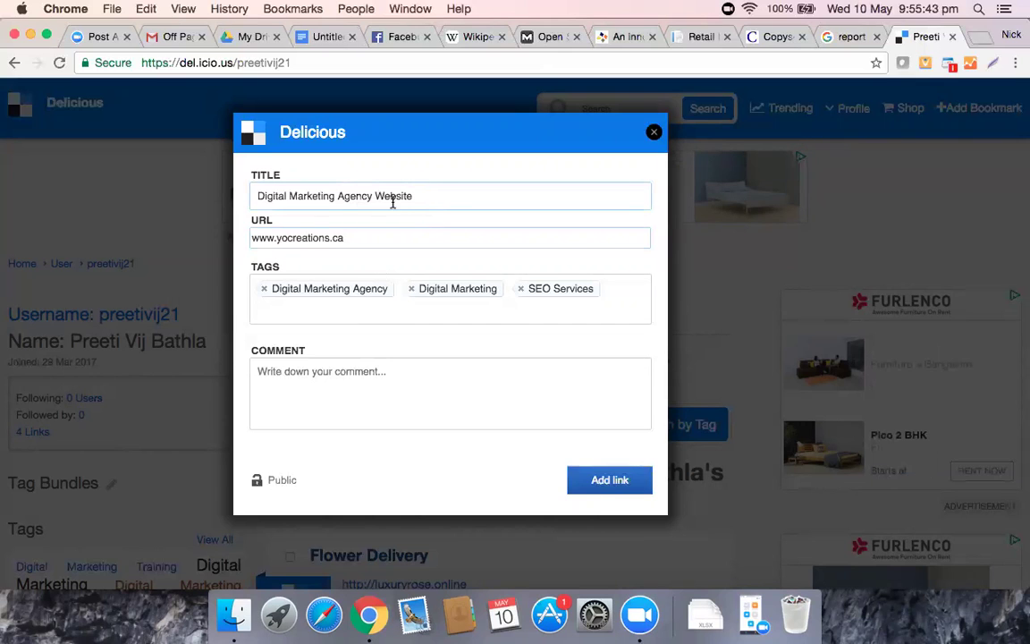
{"action": "left_click", "coordinate": [612, 480]}
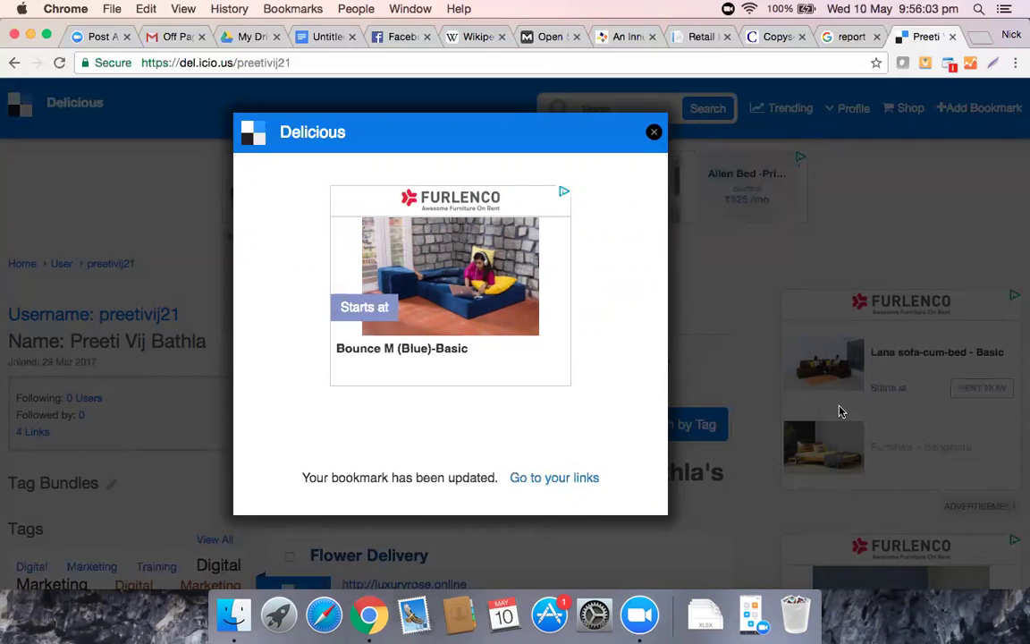
{"action": "left_click", "coordinate": [653, 134]}
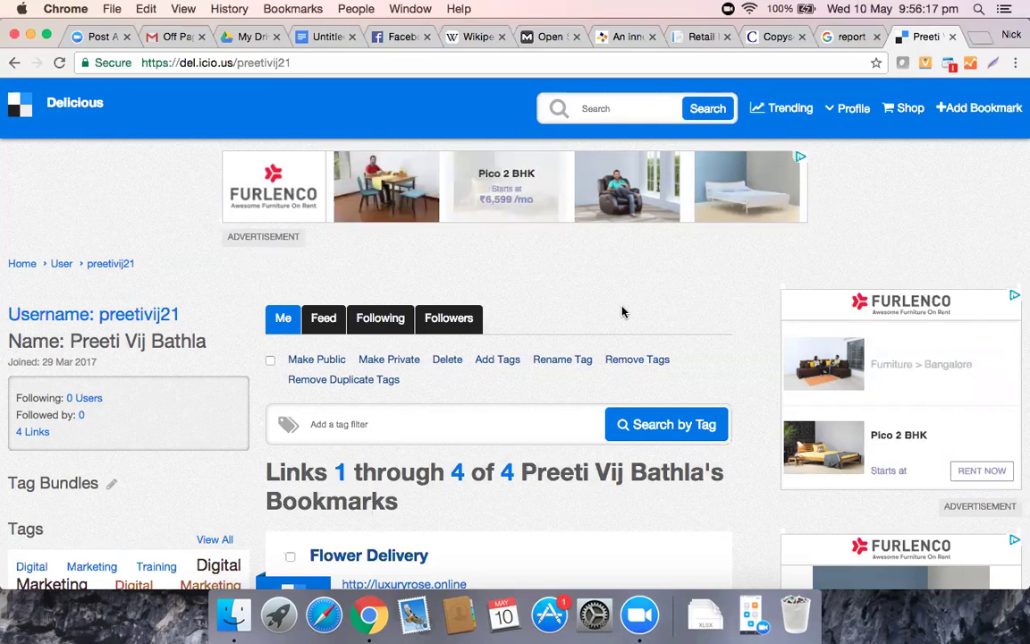
Go to google.co.in in the same browser tab and search for "social bookmark sites".
{"action": "left_click", "coordinate": [830, 60]}
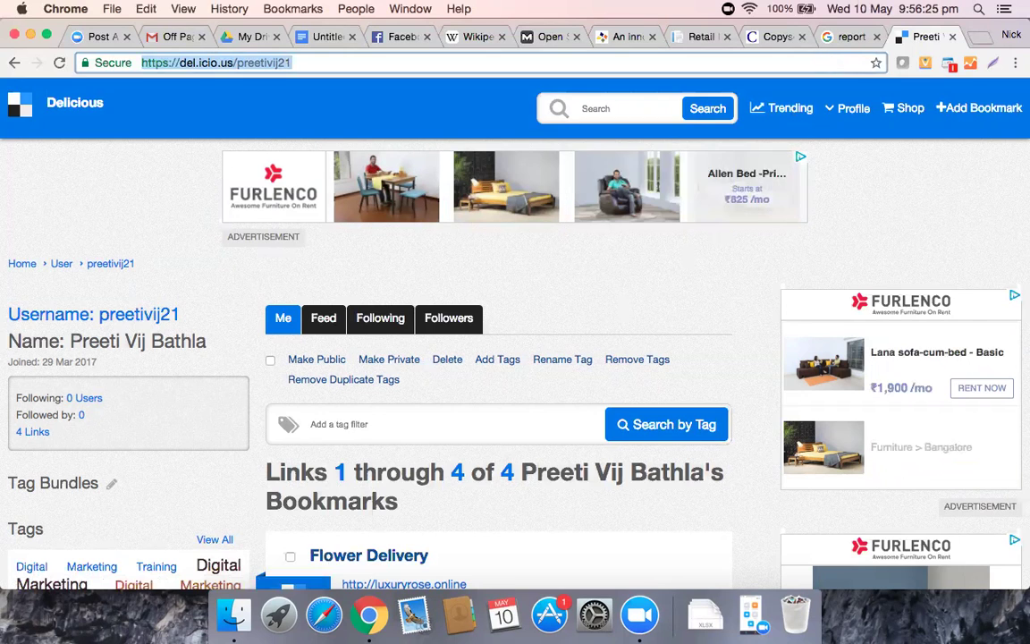
{"action": "type", "text": "s"}
{"action": "key", "text": "BackSpace"}
{"action": "type", "text": "go"}
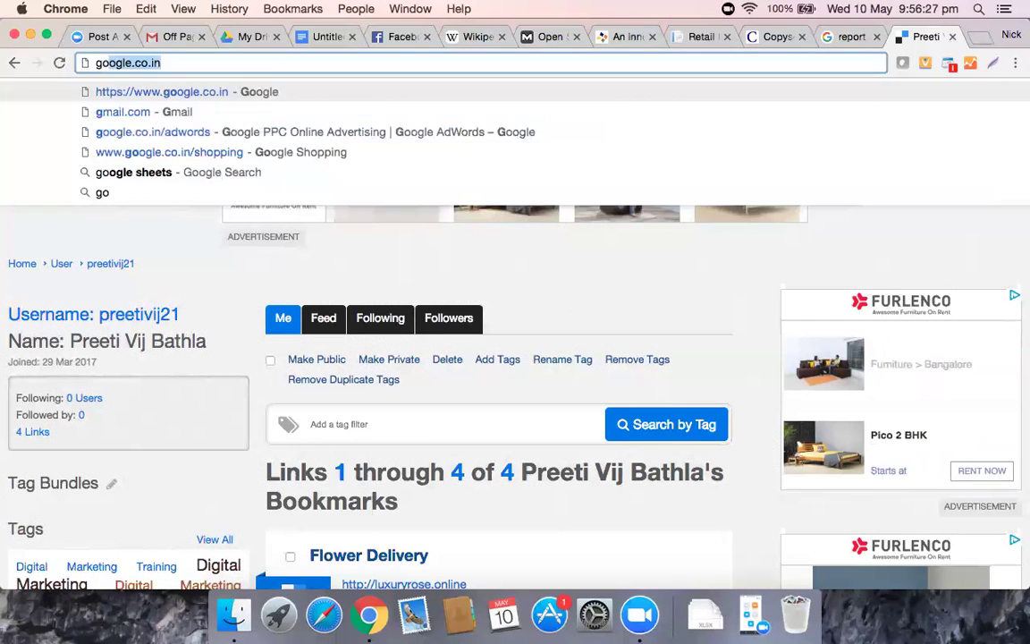
{"action": "key", "text": "Return"}
{"action": "type", "text": "social book"}
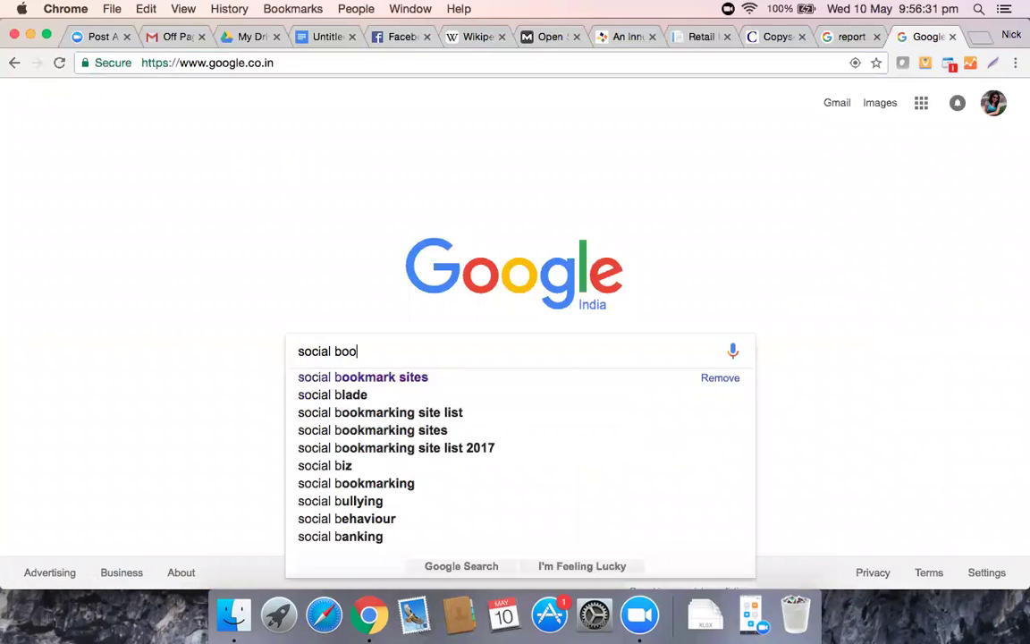
{"action": "key", "text": "Down"}
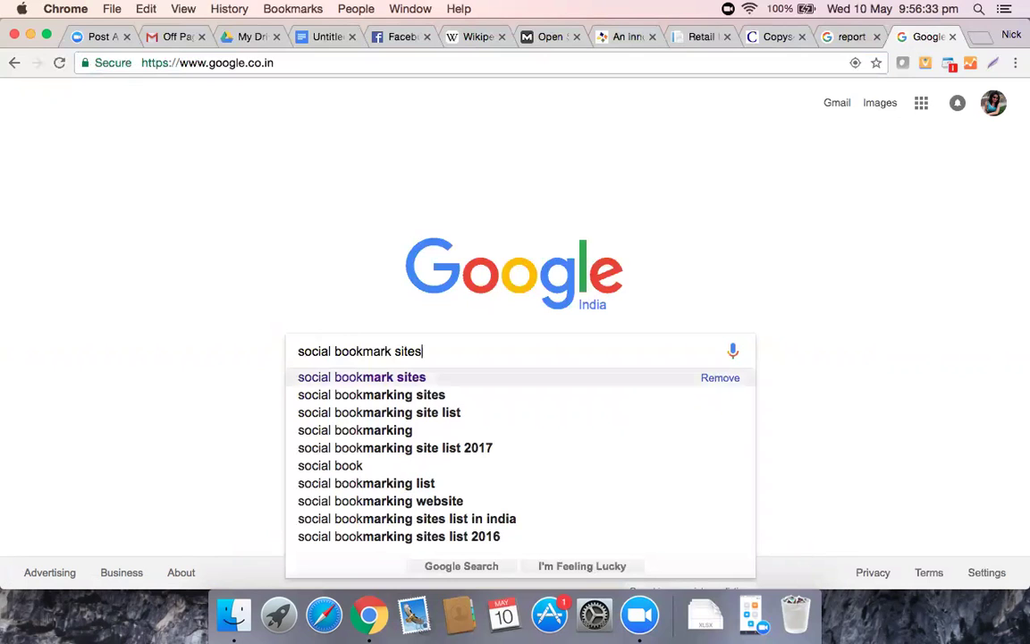
{"action": "key", "text": "Return"}
Look through the Google results for lists of social bookmarking sites, including the related searches.
{"action": "left_click", "coordinate": [744, 63]}
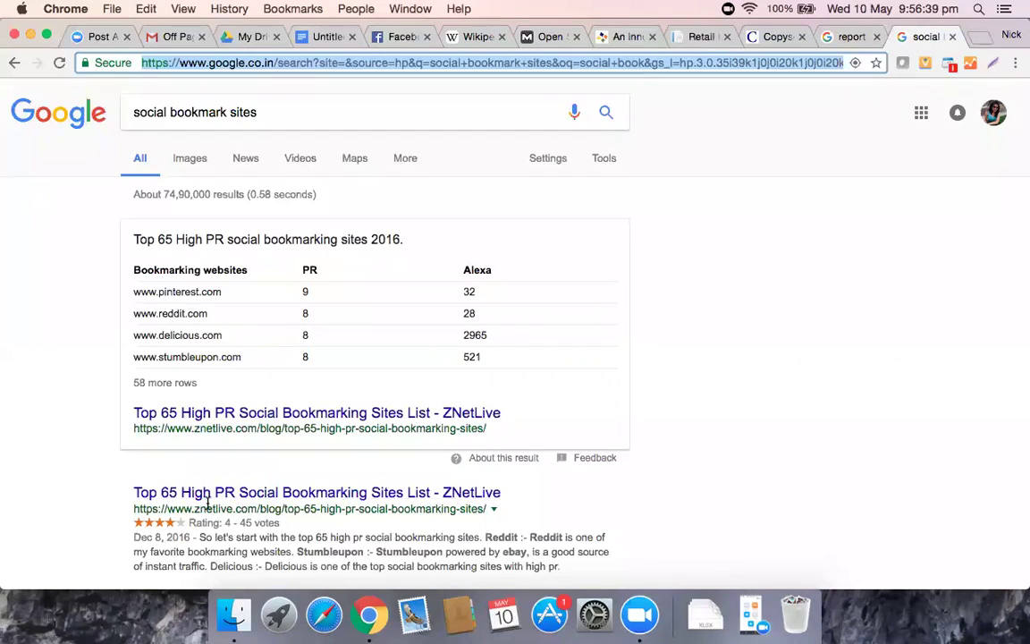
{"action": "scroll", "coordinate": [202, 506], "scroll_direction": "down", "scroll_amount": 6}
{"action": "scroll", "coordinate": [209, 510], "scroll_direction": "down", "scroll_amount": 5}
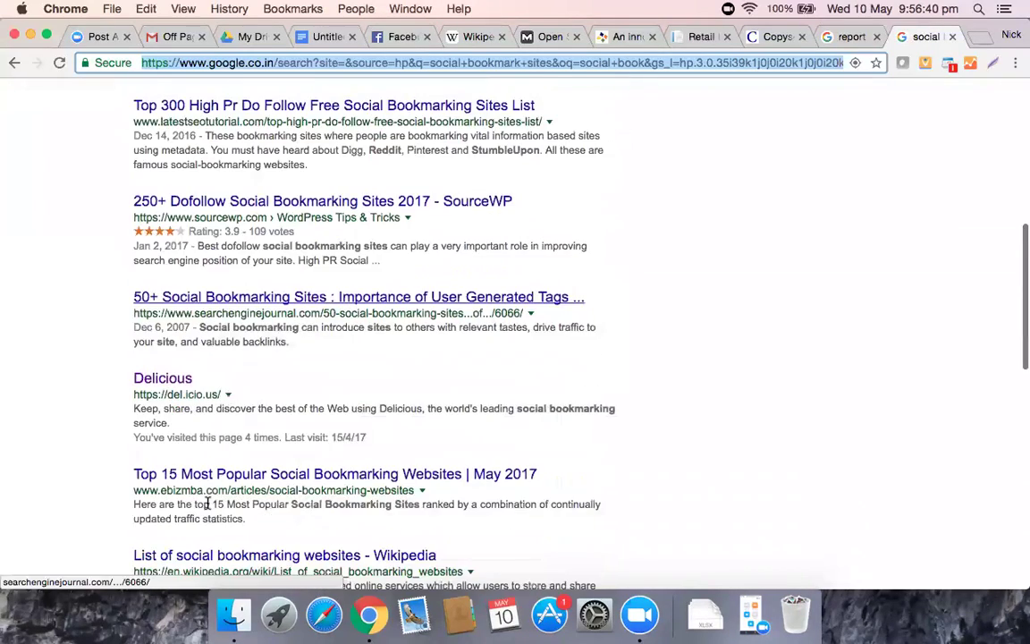
{"action": "scroll", "coordinate": [208, 506], "scroll_direction": "down", "scroll_amount": 15}
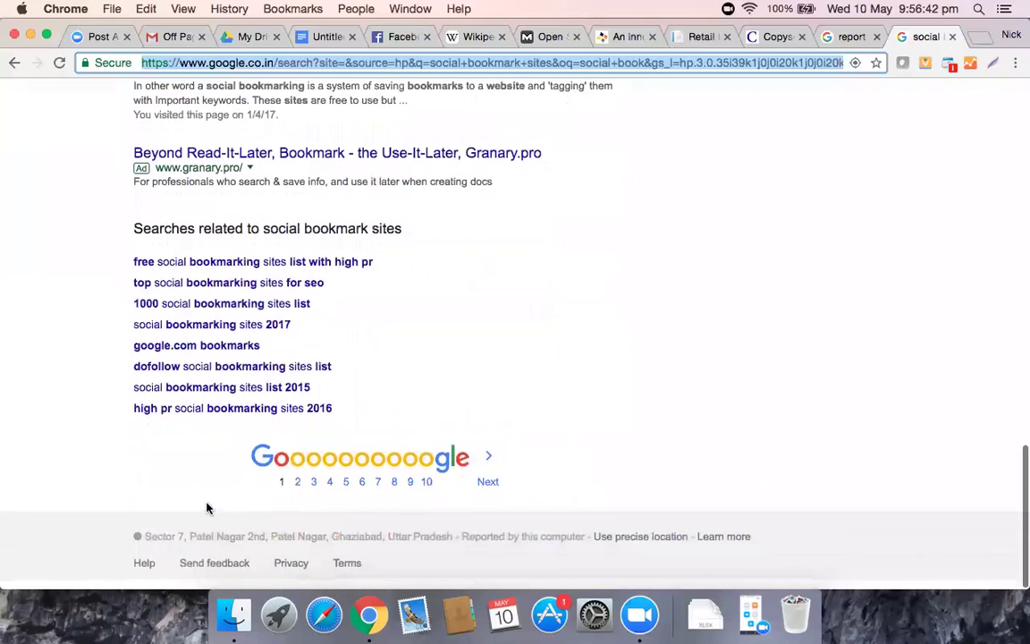
{"action": "scroll", "coordinate": [208, 510], "scroll_direction": "up", "scroll_amount": 3}
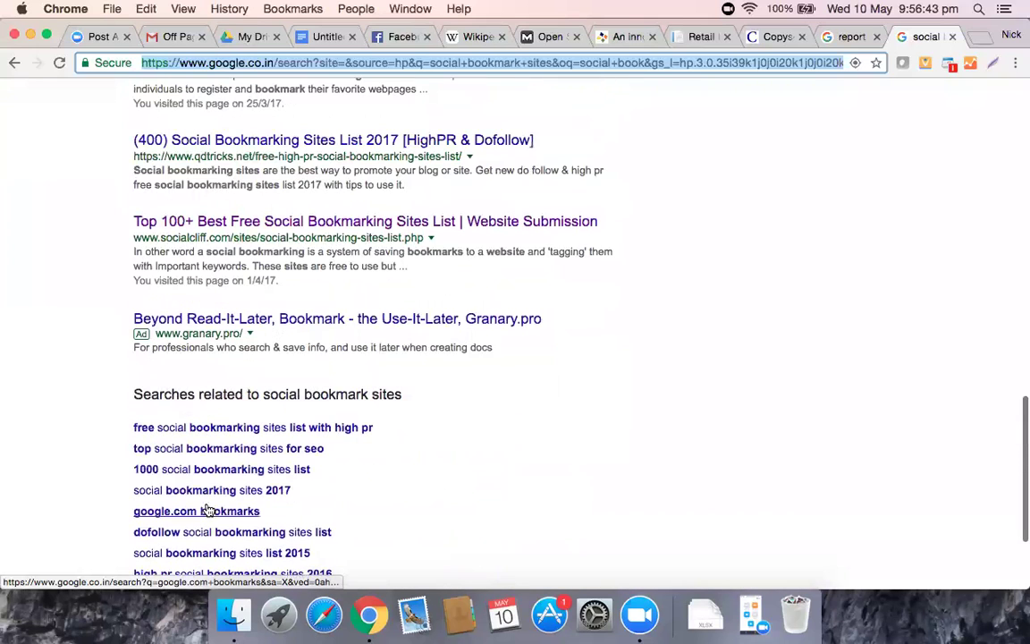
{"action": "scroll", "coordinate": [206, 510], "scroll_direction": "up", "scroll_amount": 1}
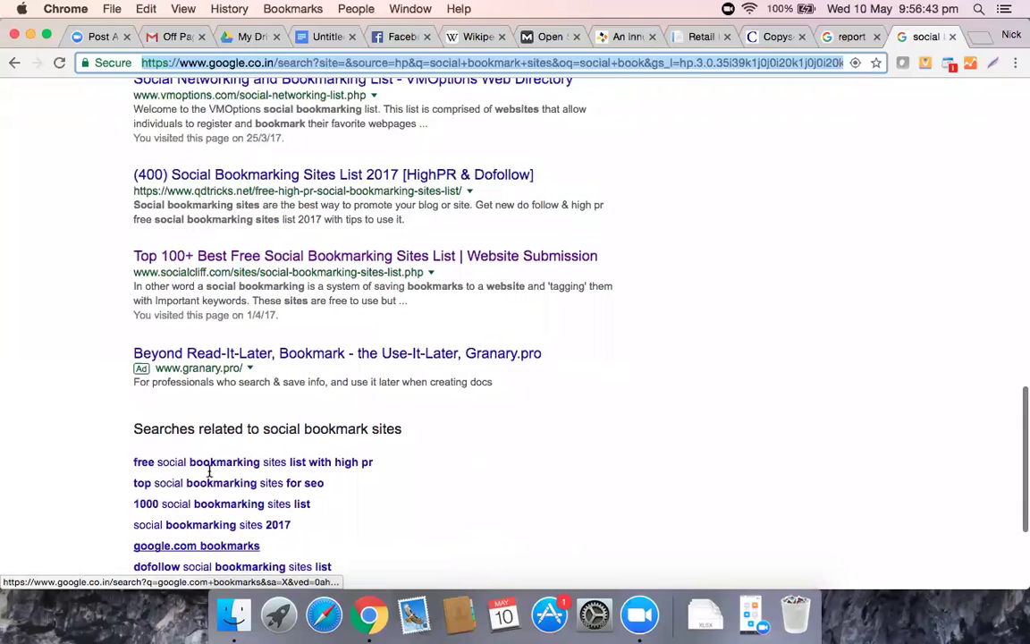
{"action": "scroll", "coordinate": [213, 414], "scroll_direction": "up", "scroll_amount": 1}
{"action": "scroll", "coordinate": [215, 413], "scroll_direction": "up", "scroll_amount": 15}
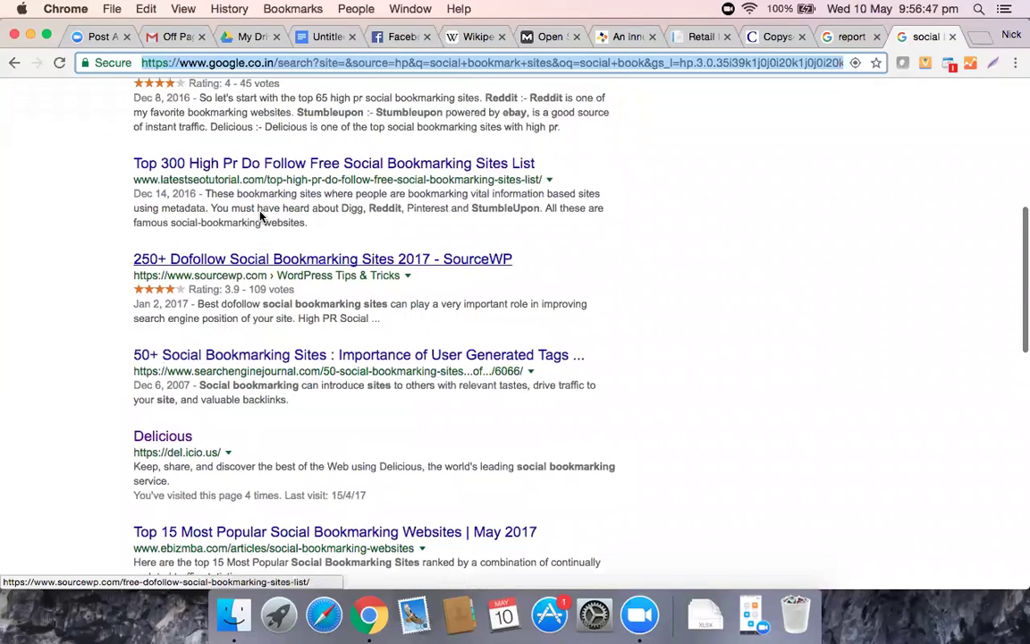
{"action": "scroll", "coordinate": [425, 197], "scroll_direction": "up", "scroll_amount": 5}
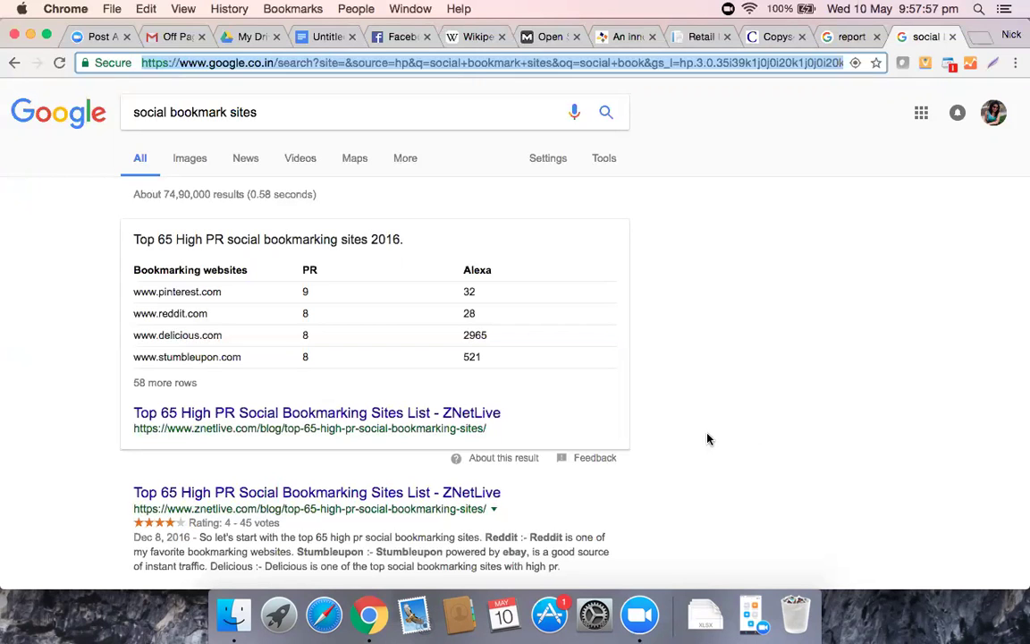
{"action": "scroll", "coordinate": [706, 438], "scroll_direction": "down", "scroll_amount": 5}
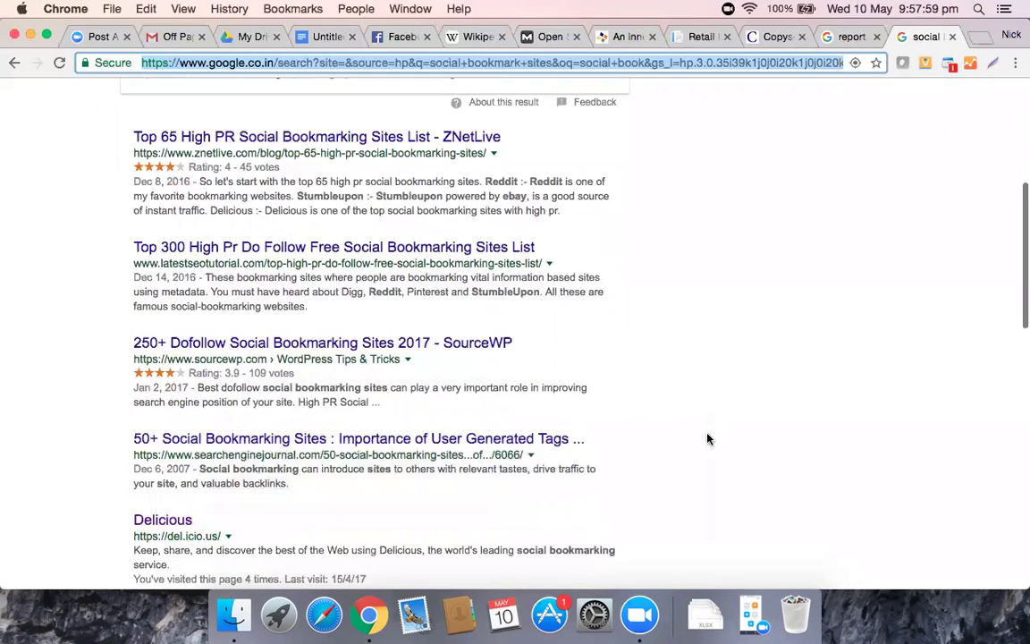
Recheck the social bookmark results, from the featured Top 65 High PR list down to the related searches.
{"action": "scroll", "coordinate": [707, 438], "scroll_direction": "down", "scroll_amount": 10}
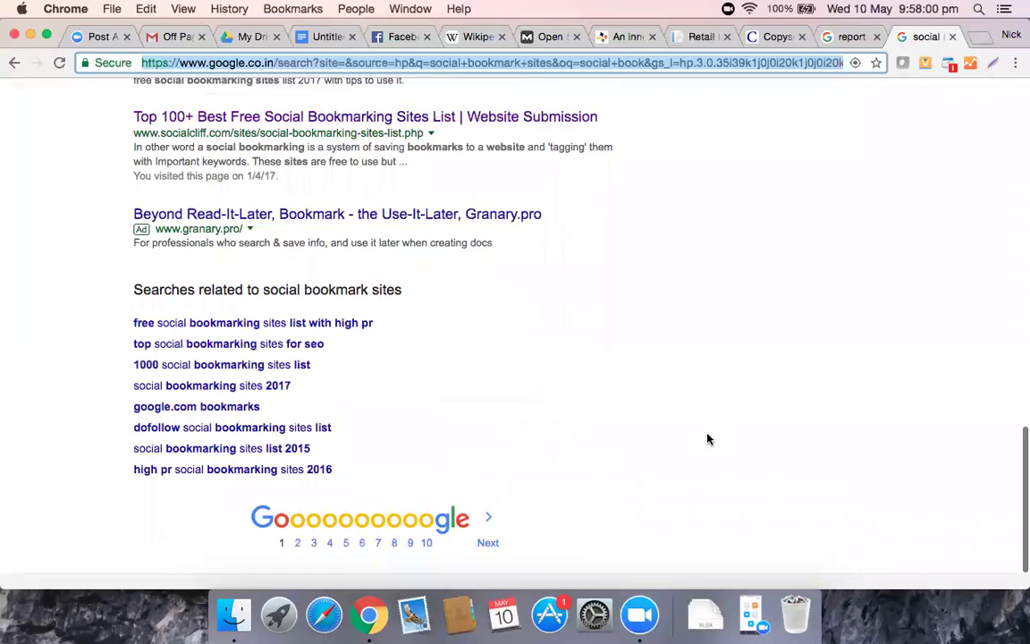
{"action": "scroll", "coordinate": [706, 438], "scroll_direction": "up", "scroll_amount": 15}
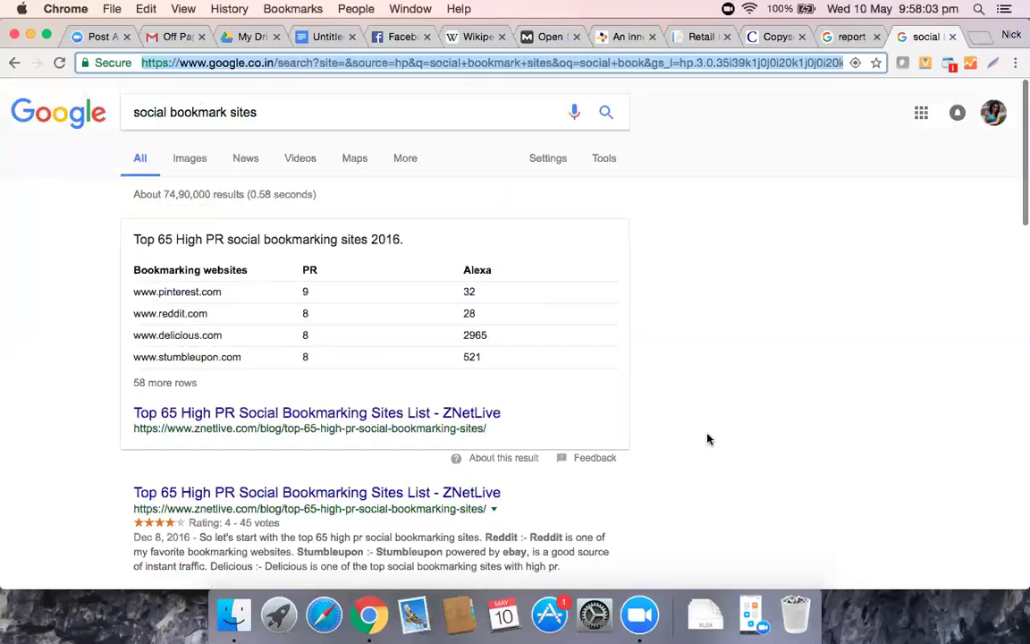
{"action": "scroll", "coordinate": [706, 438], "scroll_direction": "down", "scroll_amount": 6}
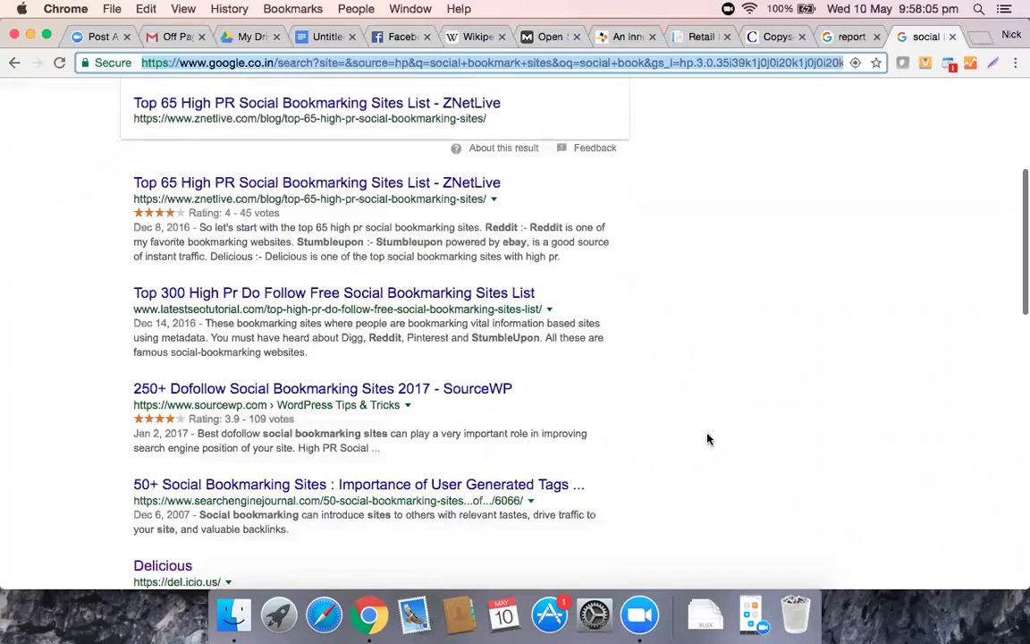
{"action": "scroll", "coordinate": [706, 438], "scroll_direction": "up", "scroll_amount": 5}
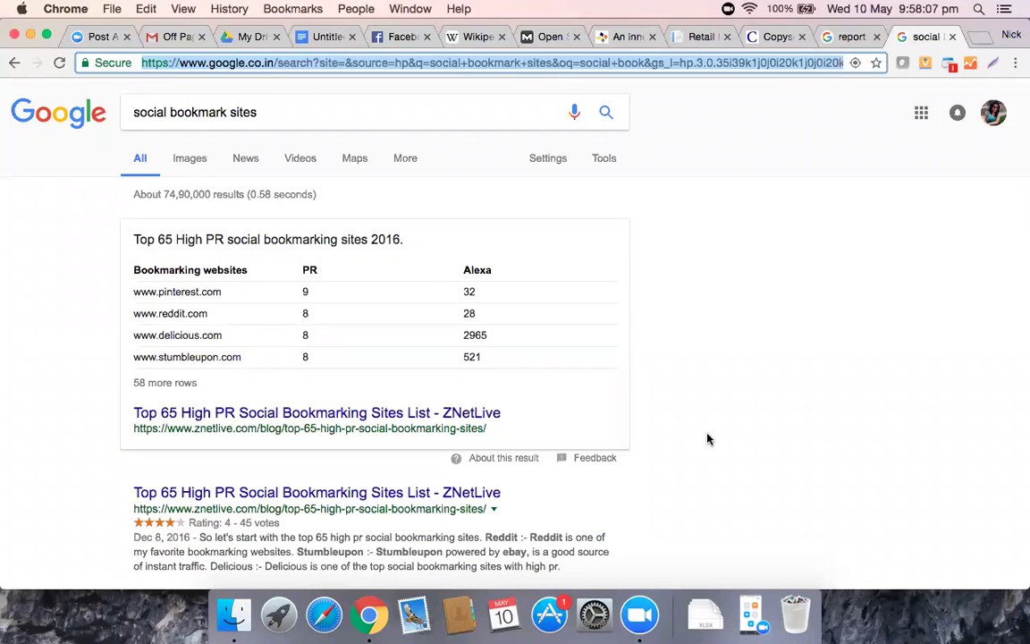
Return to the Off Page Optimization PDF in Gmail and point out the Social book marking and Social network sharing topics.
{"action": "left_click", "coordinate": [247, 38]}
{"action": "left_click", "coordinate": [186, 36]}
{"action": "left_click_drag", "start_coordinate": [273, 329], "coordinate": [483, 328]}
{"action": "left_click", "coordinate": [538, 368]}
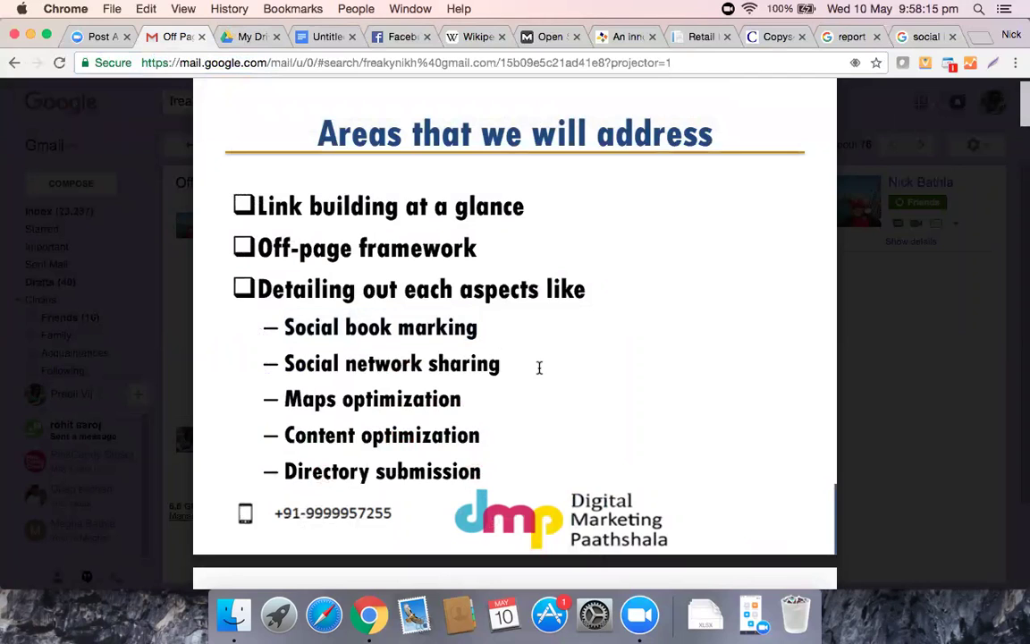
{"action": "double_click", "coordinate": [304, 363]}
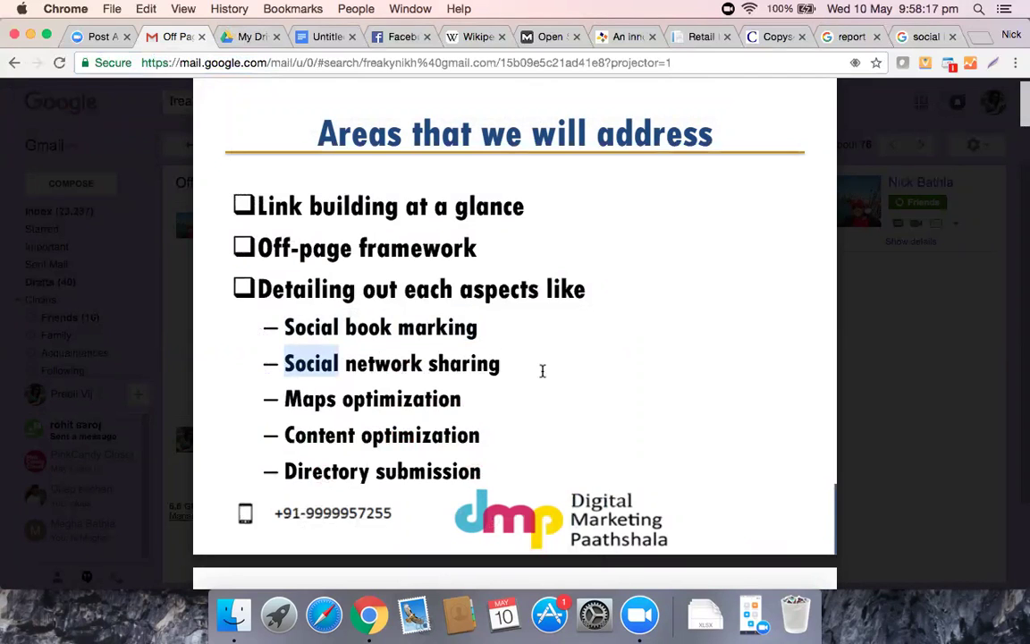
{"action": "left_click", "coordinate": [515, 363]}
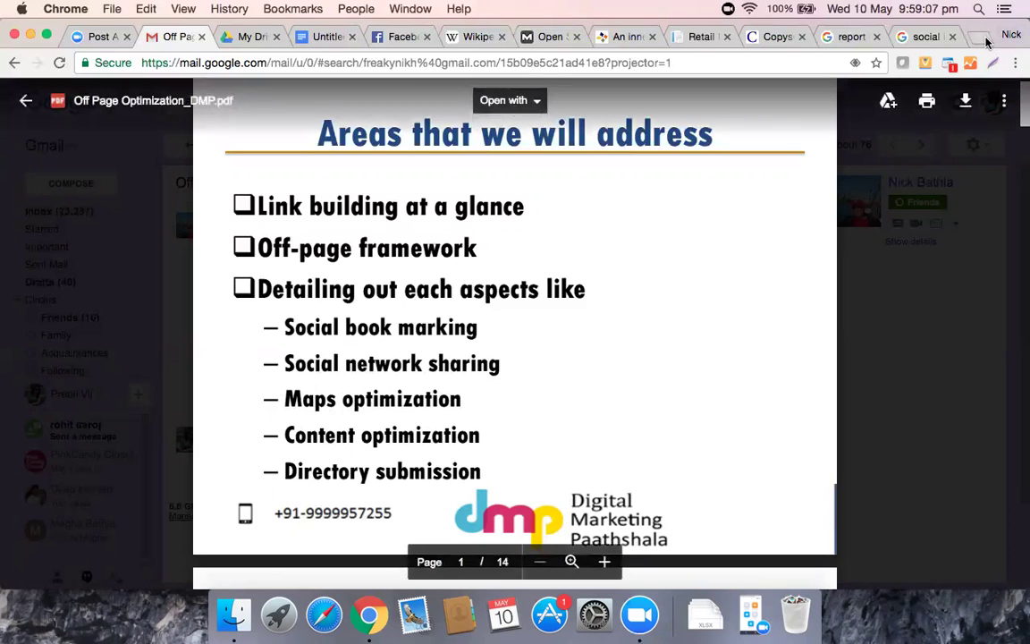
Open google.co.in/business in a new browser tab and view the list of business locations.
{"action": "key", "text": "super+t"}
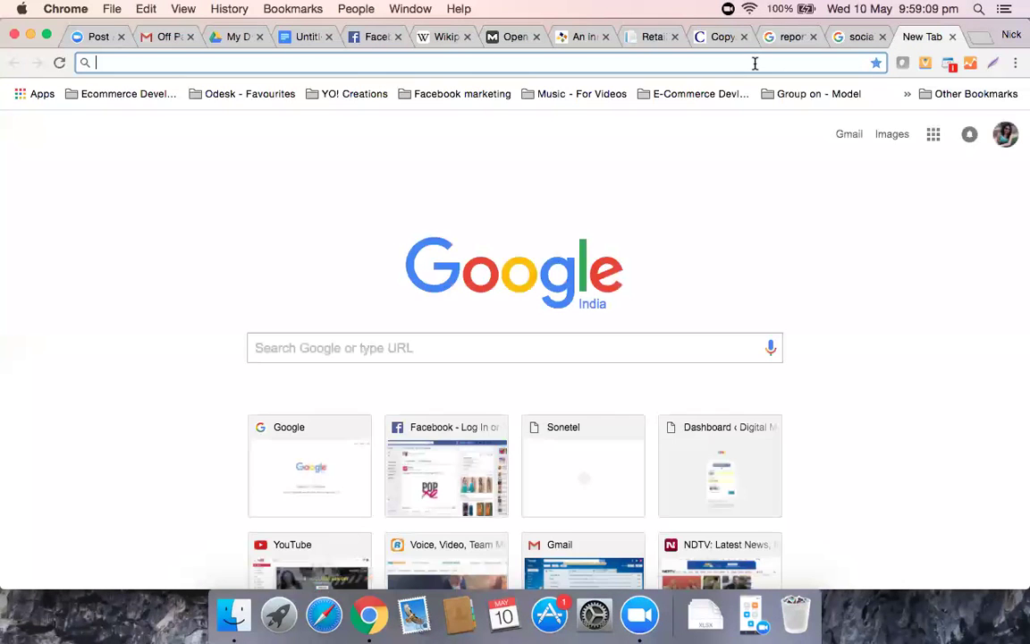
{"action": "type", "text": "goo"}
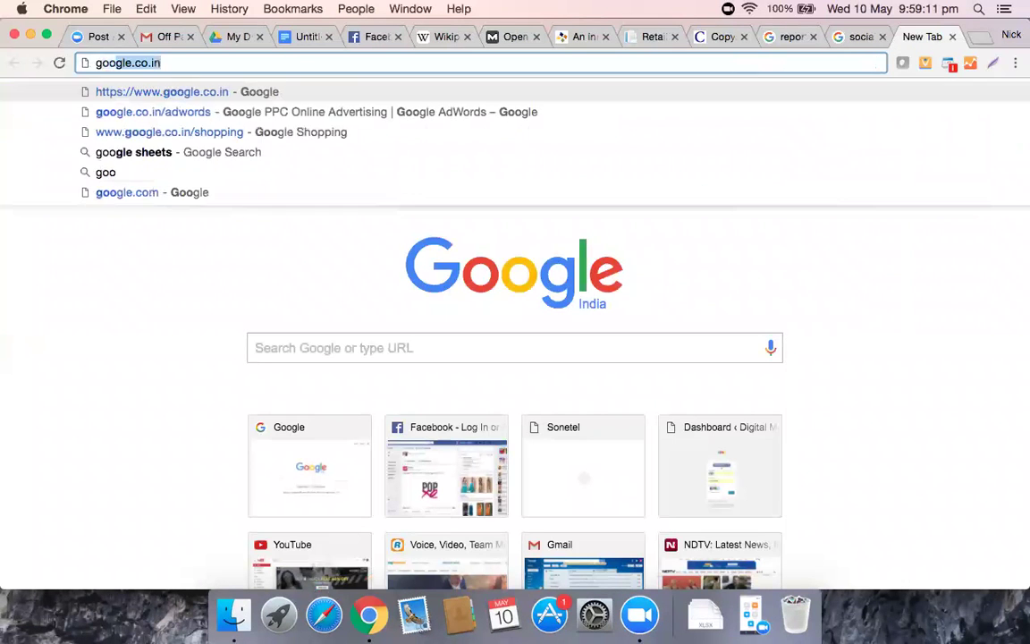
{"action": "key", "text": "Right"}
{"action": "type", "text": "/business"}
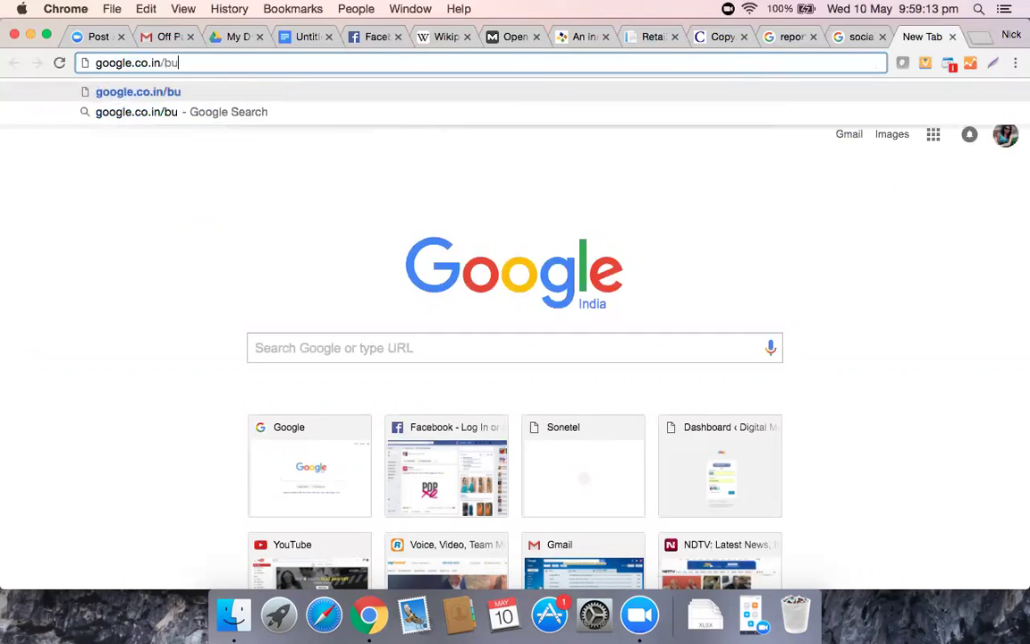
{"action": "key", "text": "Return"}
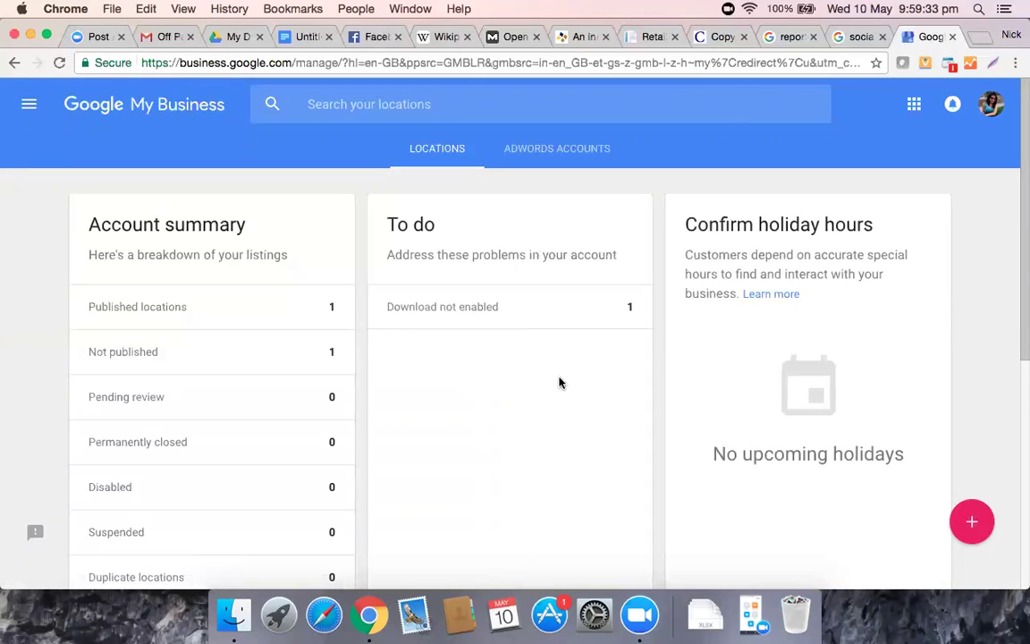
{"action": "scroll", "coordinate": [605, 419], "scroll_direction": "down", "scroll_amount": 2}
{"action": "scroll", "coordinate": [604, 419], "scroll_direction": "down", "scroll_amount": 10}
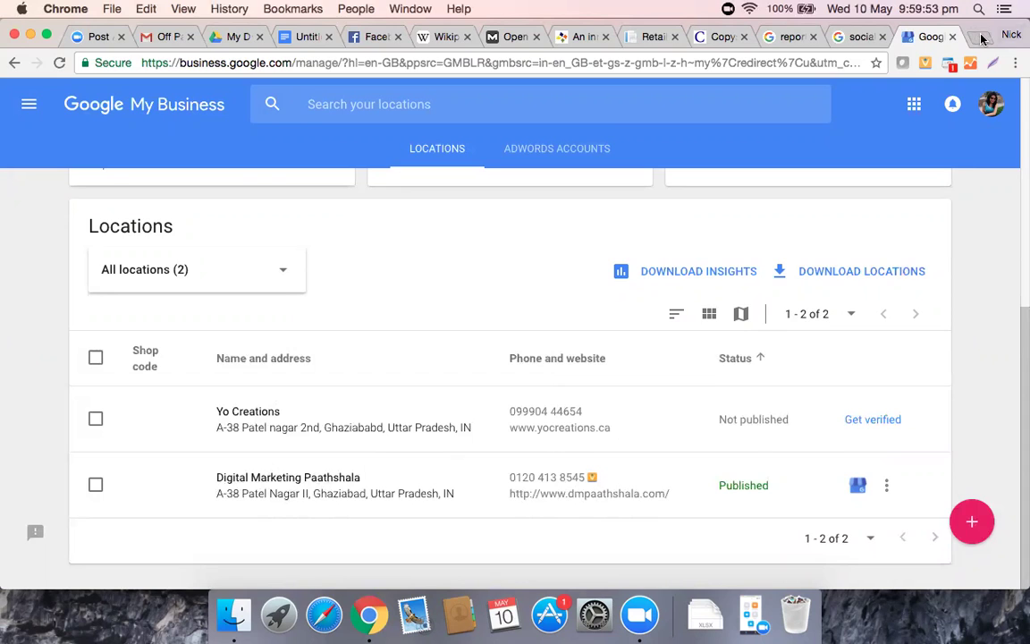
Open google.co.in/maps in a new browser tab, find Digital Marketing Paathshala and examine its listing details.
{"action": "key", "text": "super+t"}
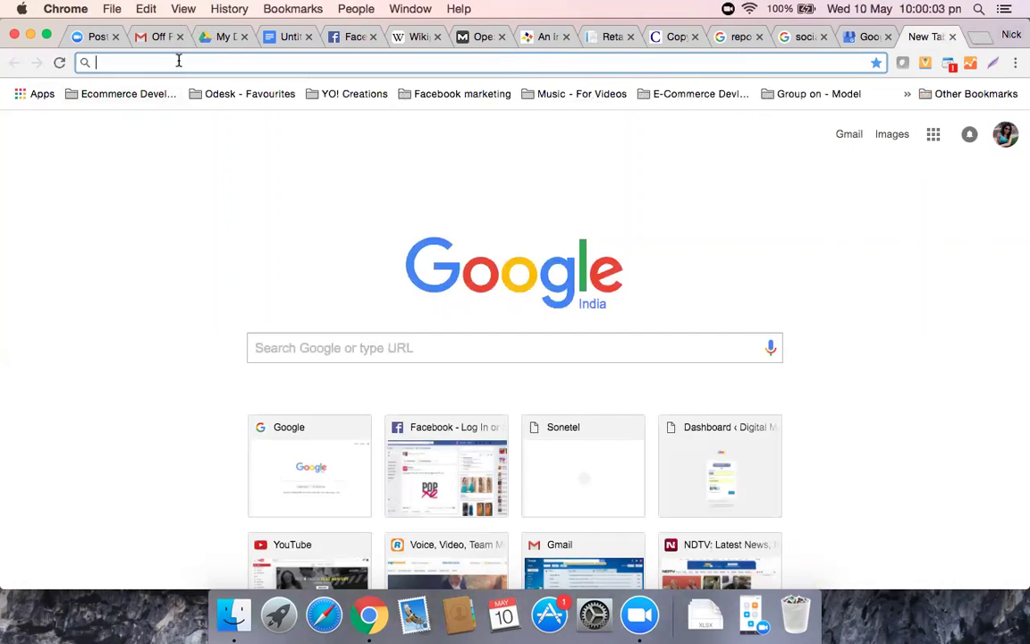
{"action": "type", "text": "google.co.in/maps"}
{"action": "key", "text": "Return"}
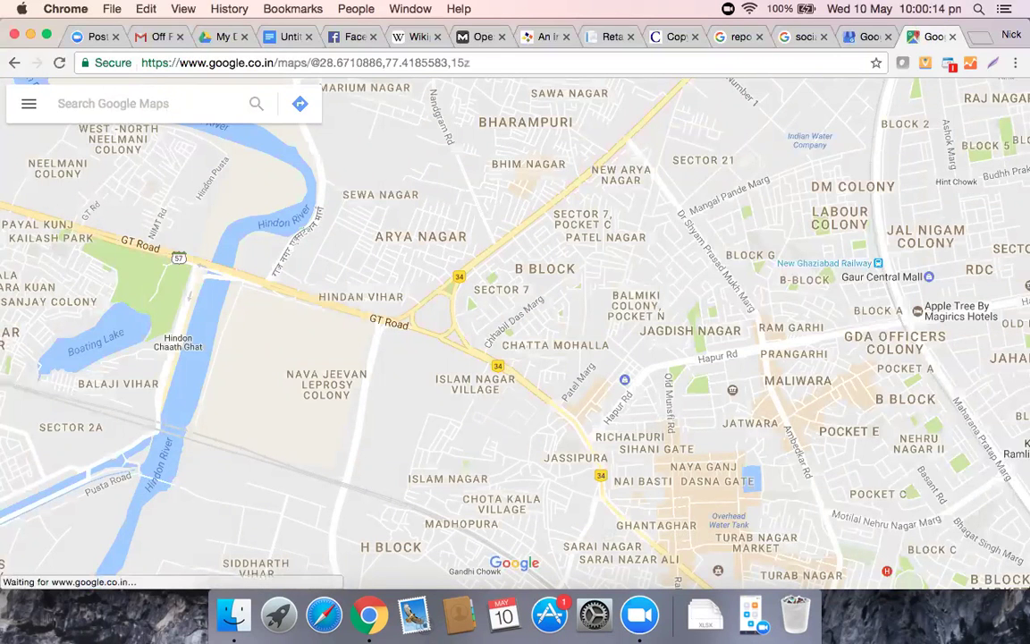
{"action": "left_click", "coordinate": [143, 103]}
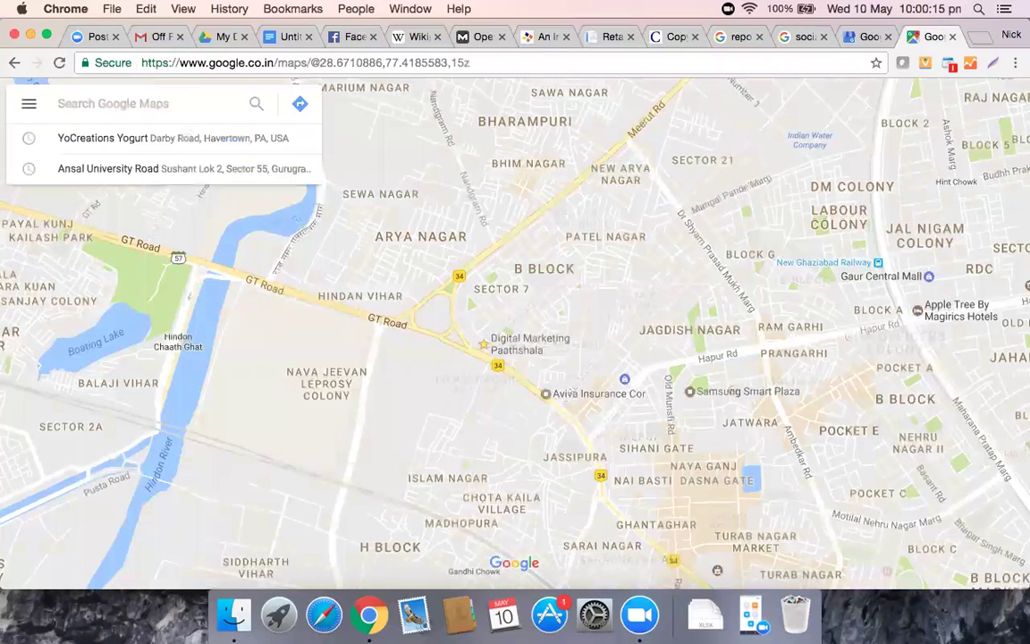
{"action": "type", "text": "Digi"}
{"action": "left_click", "coordinate": [143, 138]}
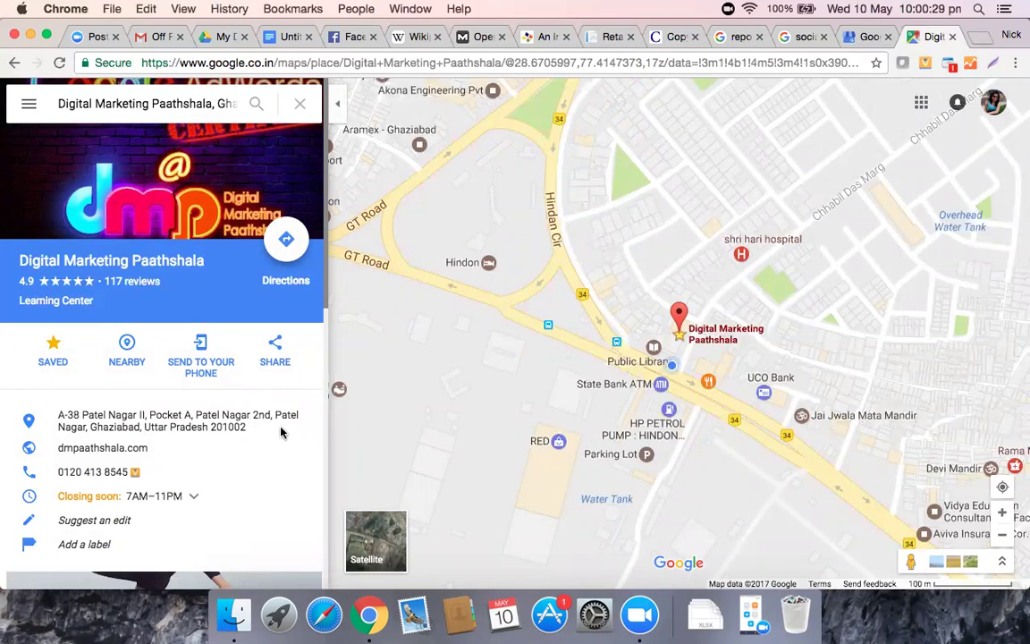
{"action": "scroll", "coordinate": [205, 413], "scroll_direction": "down", "scroll_amount": 3}
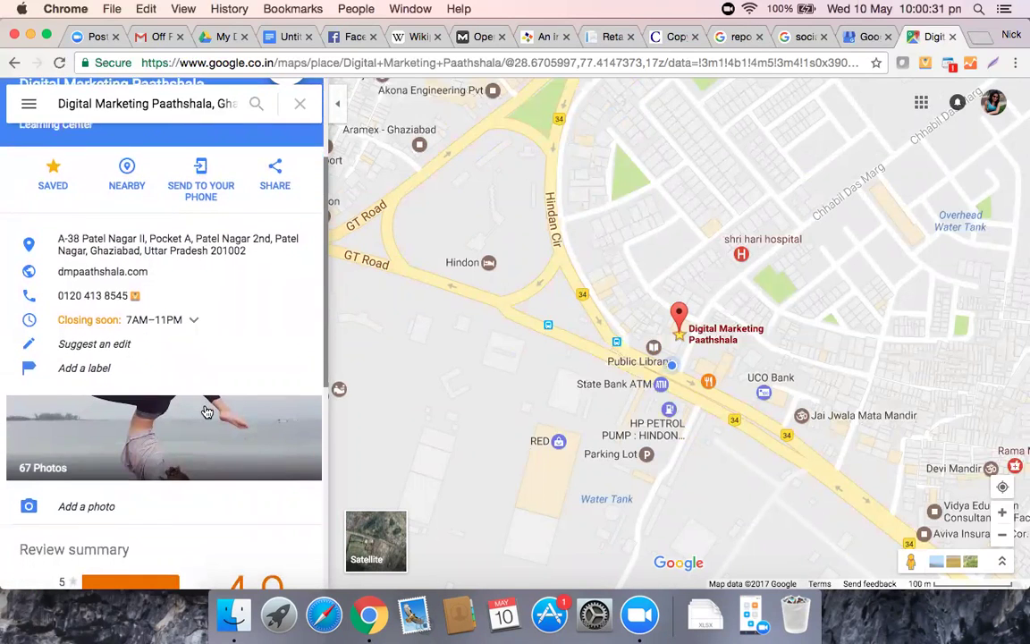
{"action": "scroll", "coordinate": [205, 413], "scroll_direction": "down", "scroll_amount": 1}
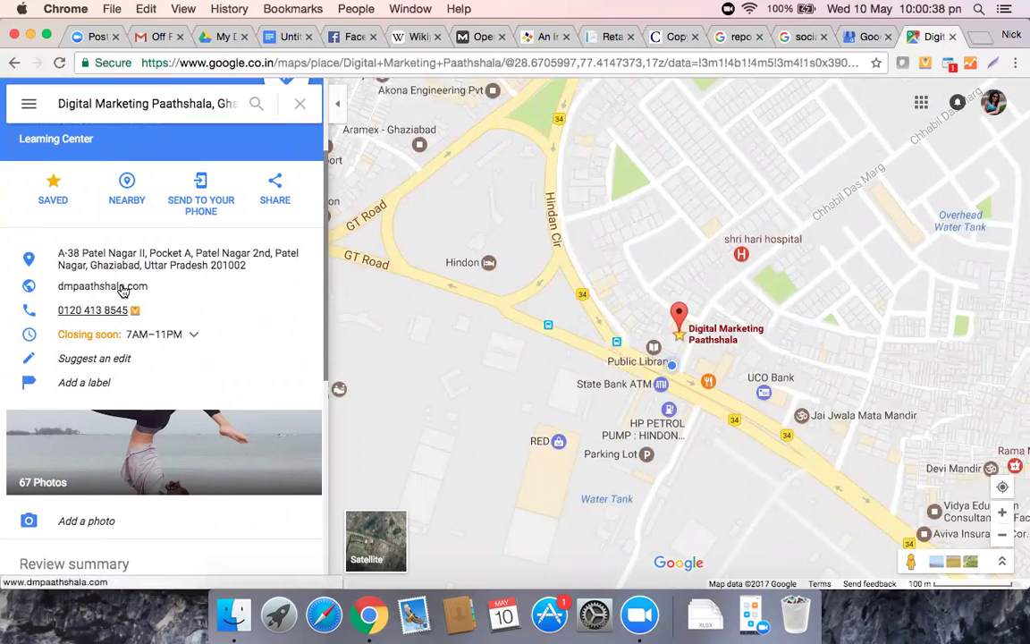
Return to the Google My Business locations list and start adding a single new location.
{"action": "left_click", "coordinate": [864, 39]}
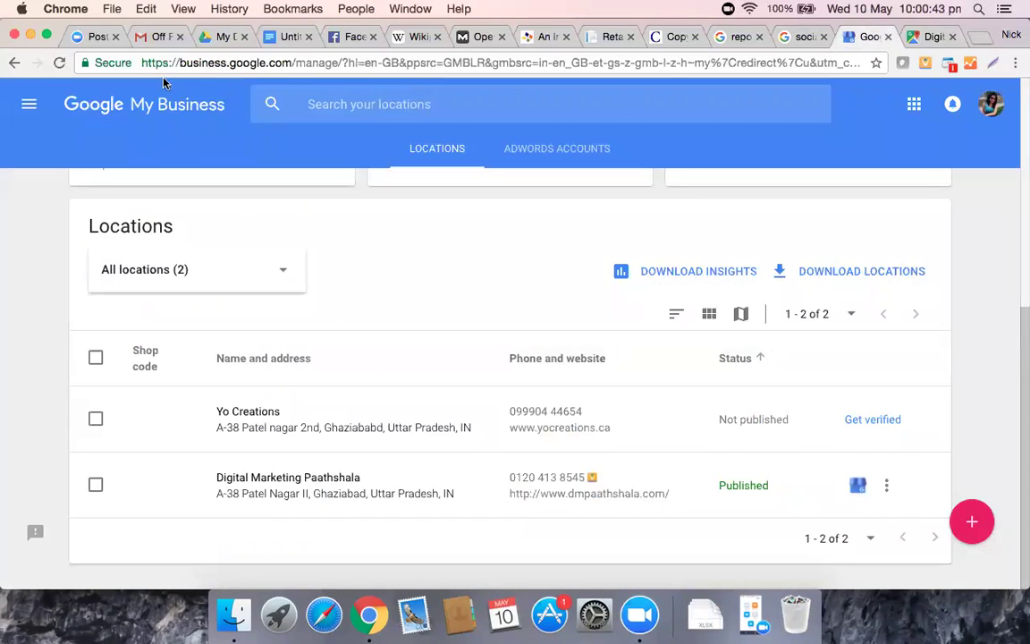
{"action": "scroll", "coordinate": [416, 278], "scroll_direction": "down", "scroll_amount": 1}
{"action": "left_click", "coordinate": [973, 524]}
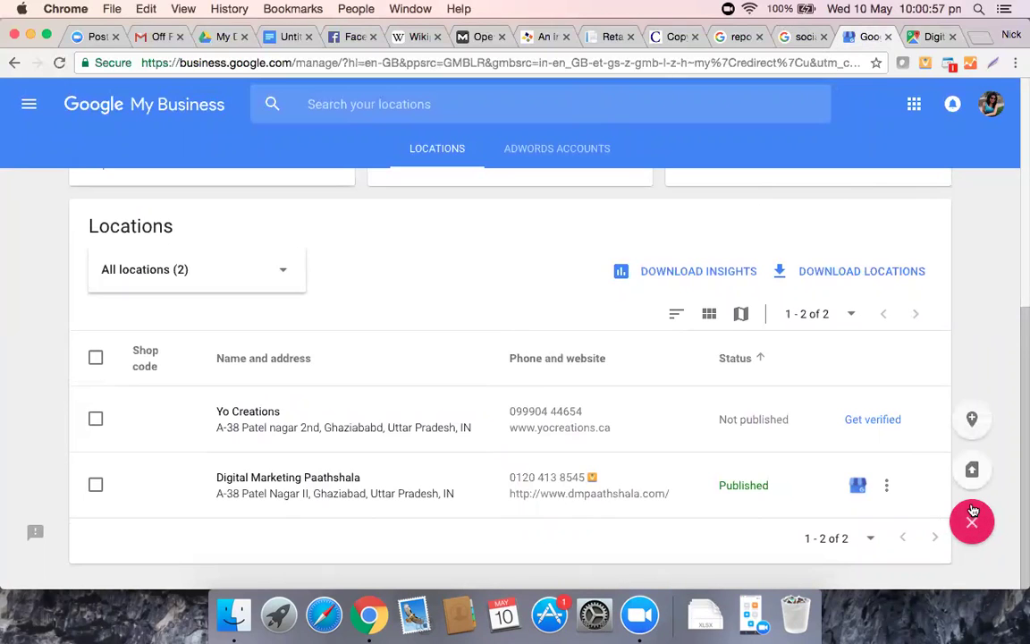
{"action": "left_click", "coordinate": [973, 419]}
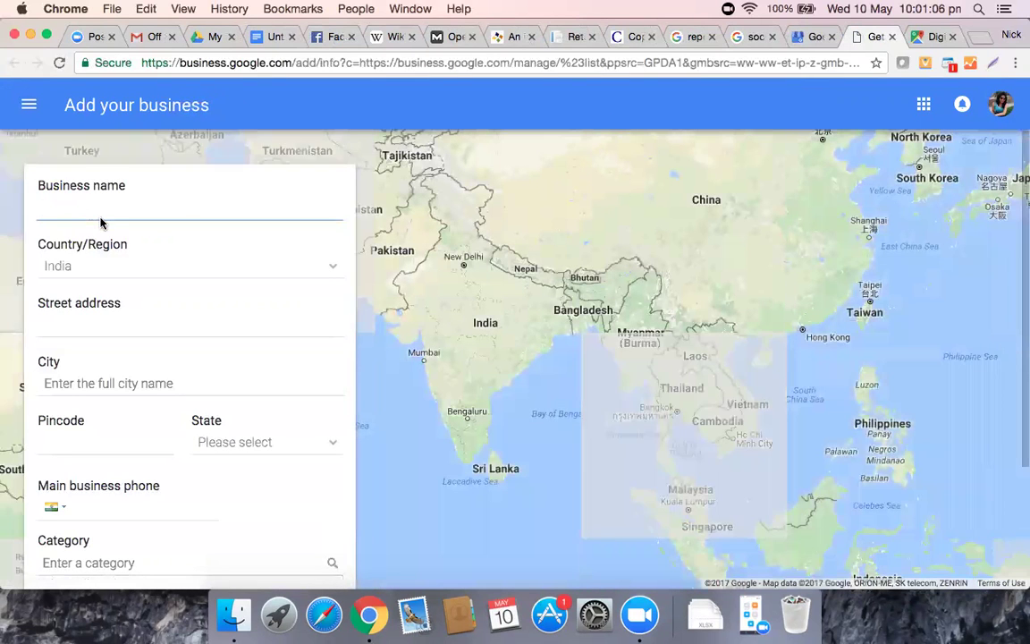
Review the fields of the Add your business form and activate the Website field.
{"action": "scroll", "coordinate": [100, 222], "scroll_direction": "down", "scroll_amount": 3}
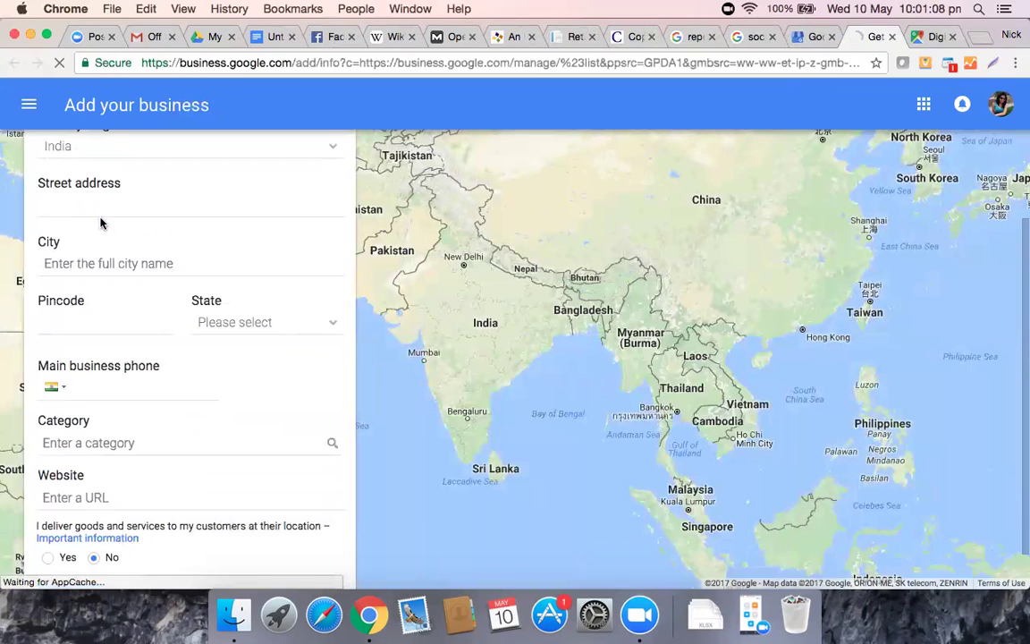
{"action": "scroll", "coordinate": [89, 220], "scroll_direction": "down", "scroll_amount": 1}
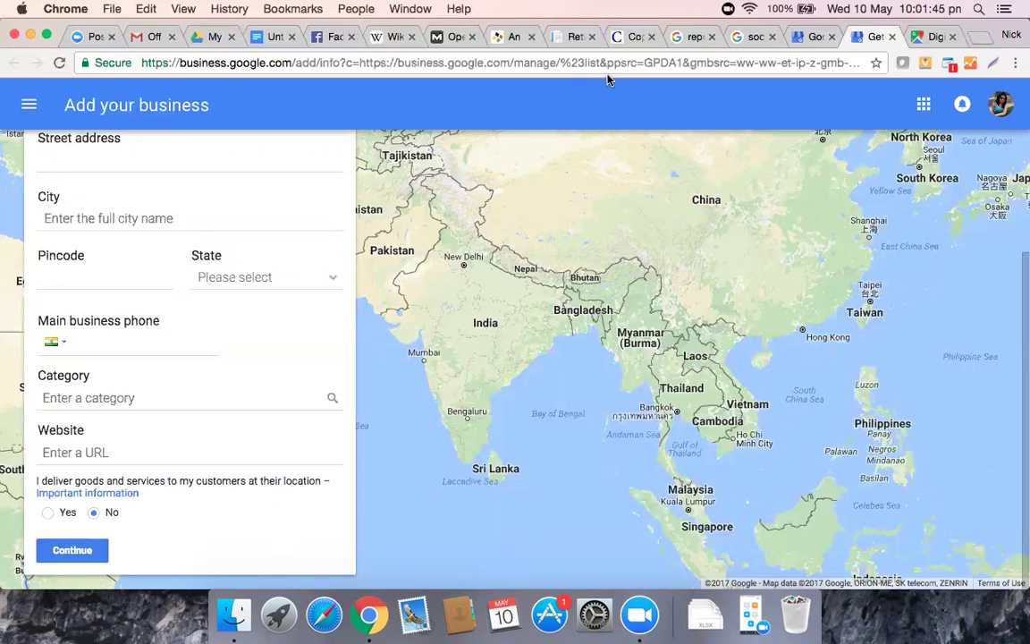
{"action": "left_click", "coordinate": [124, 455]}
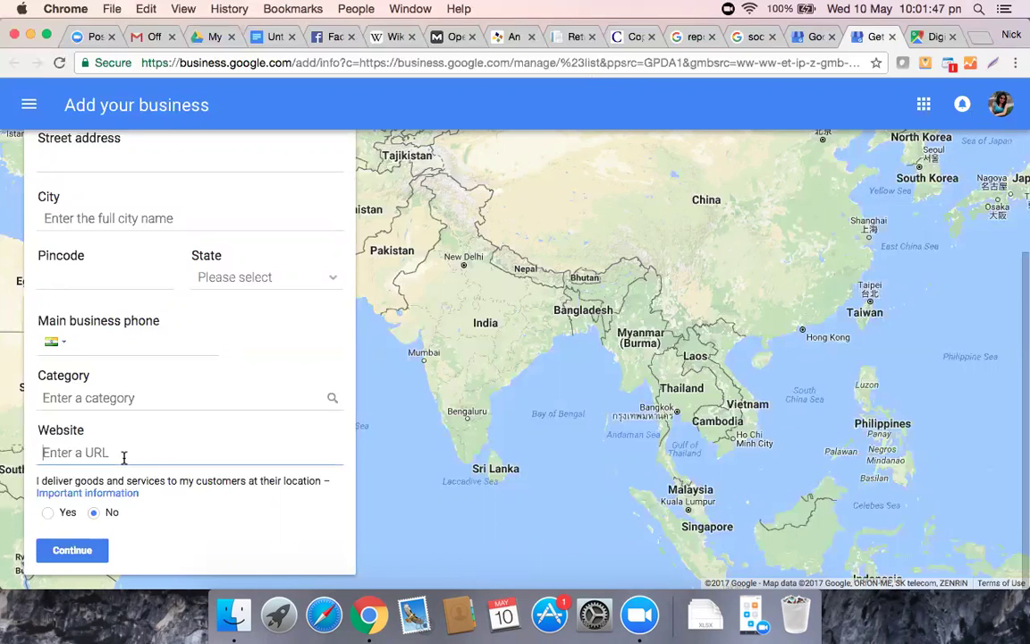